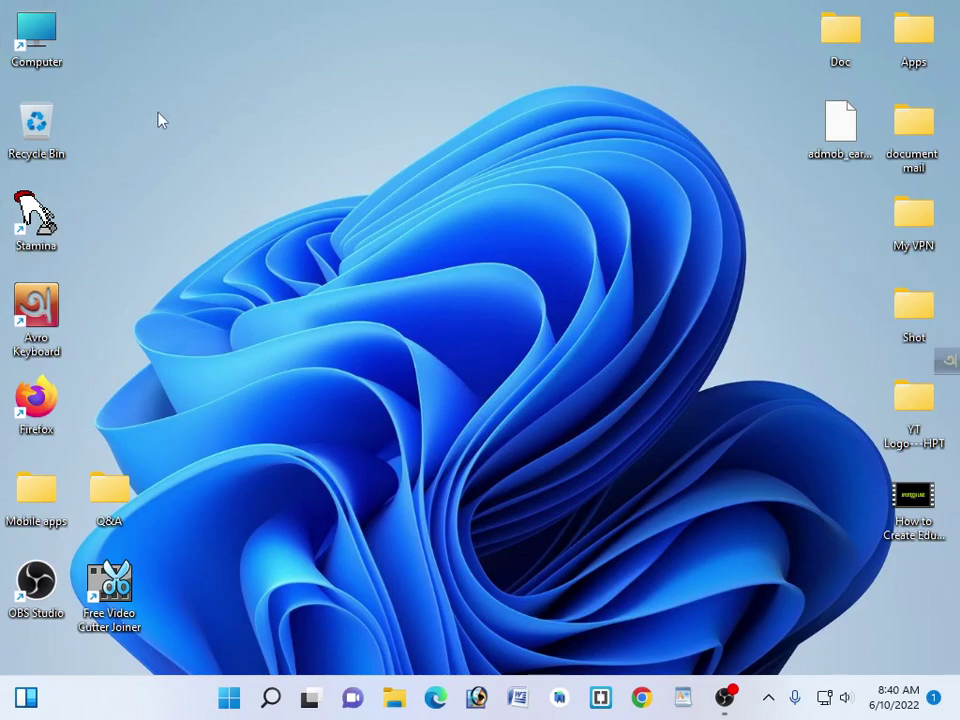
pyautogui.rightClick(218, 76)
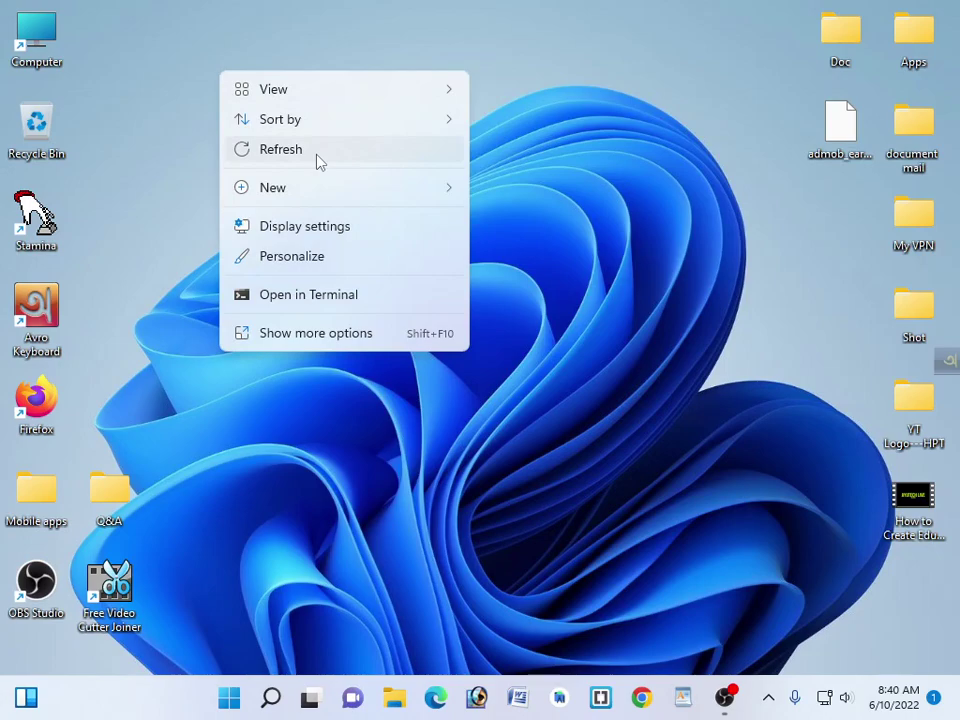
pyautogui.click(317, 160)
pyautogui.rightClick(270, 57)
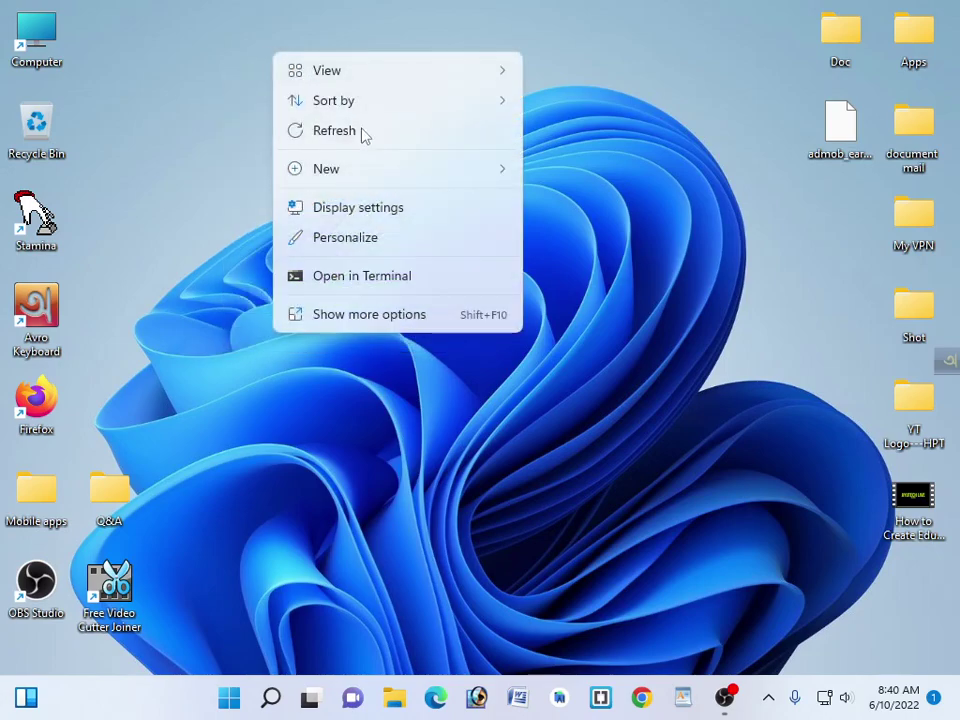
pyautogui.click(405, 137)
pyautogui.rightClick(405, 133)
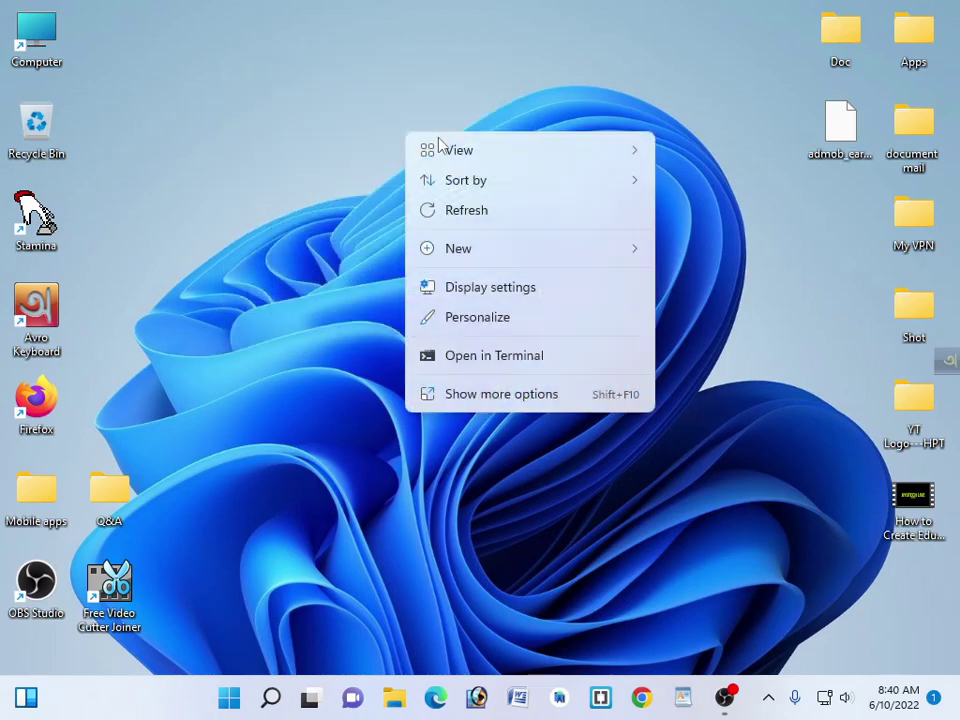
pyautogui.click(518, 211)
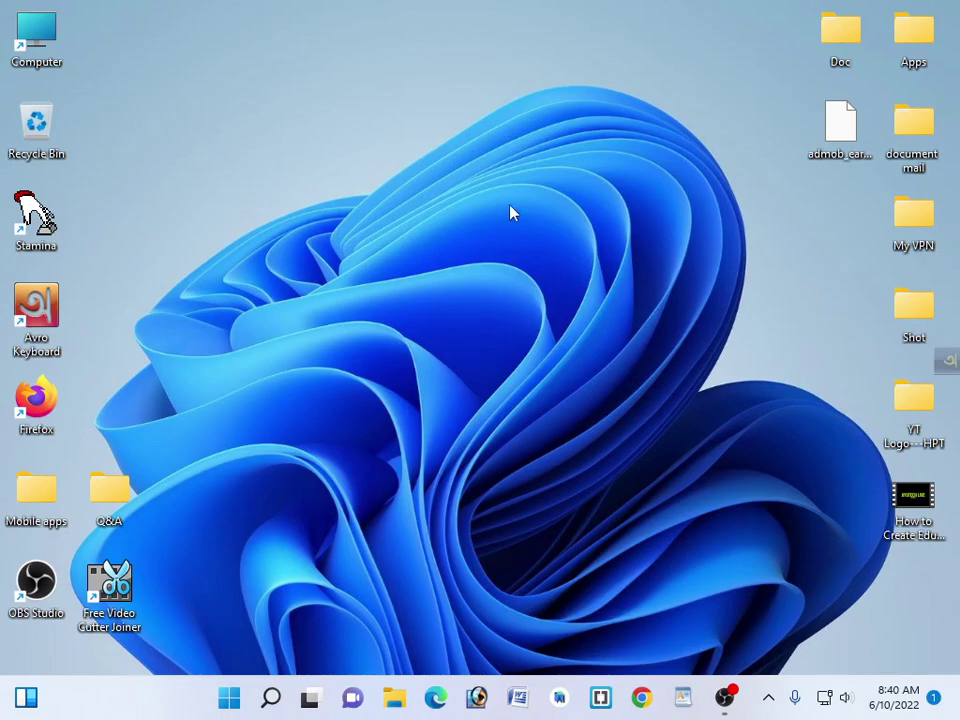
pyautogui.rightClick(318, 125)
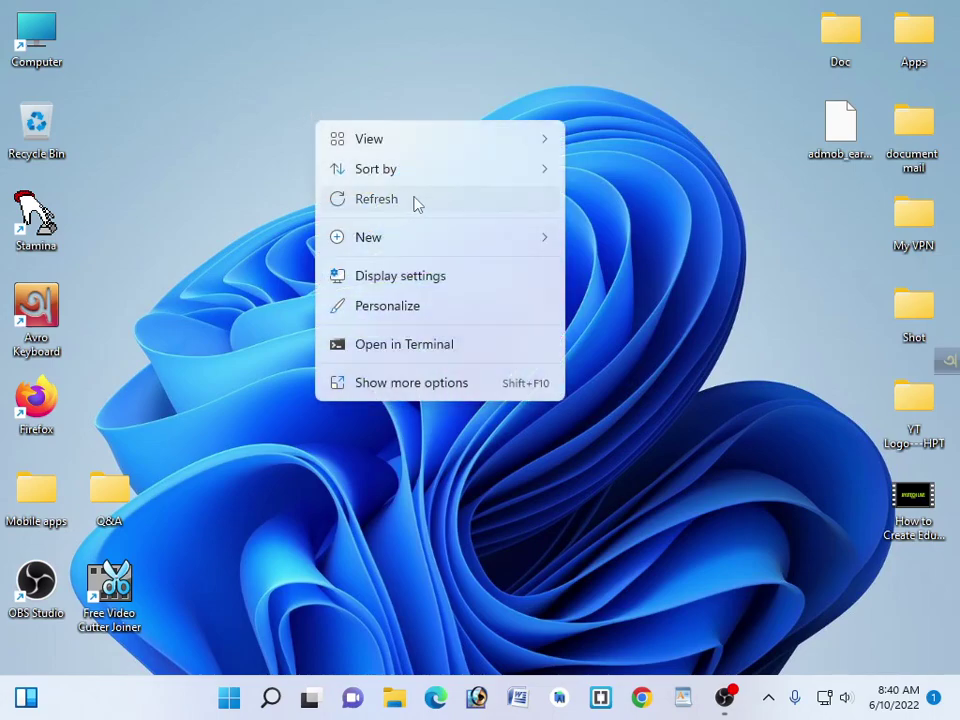
pyautogui.click(410, 202)
pyautogui.rightClick(297, 119)
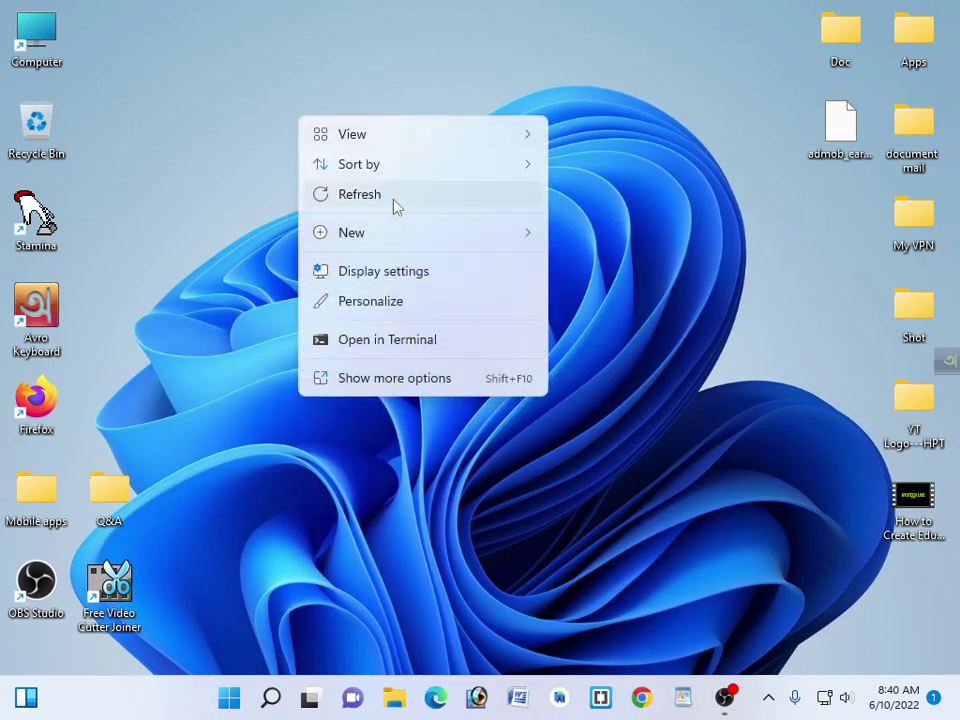
pyautogui.click(392, 206)
pyautogui.rightClick(395, 204)
pyautogui.click(527, 285)
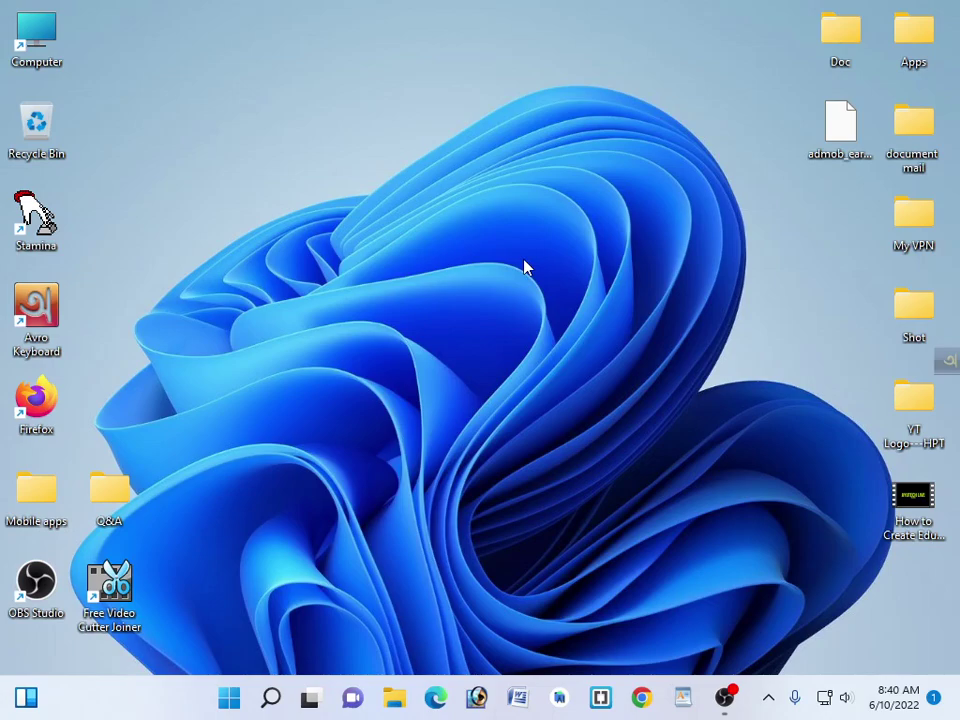
pyautogui.rightClick(523, 264)
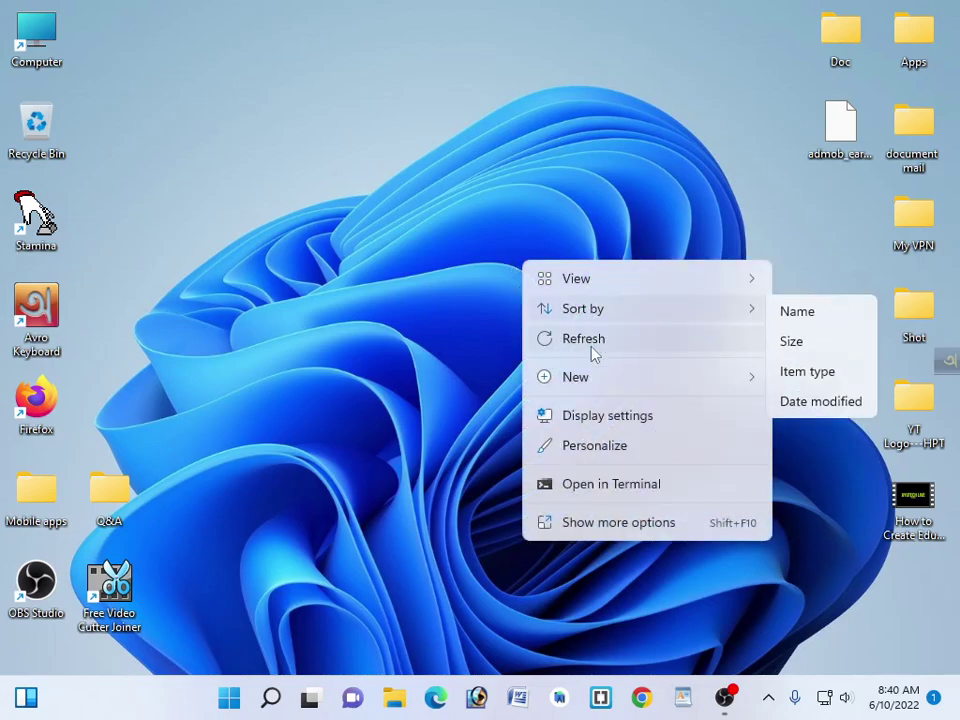
pyautogui.click(591, 345)
pyautogui.rightClick(247, 121)
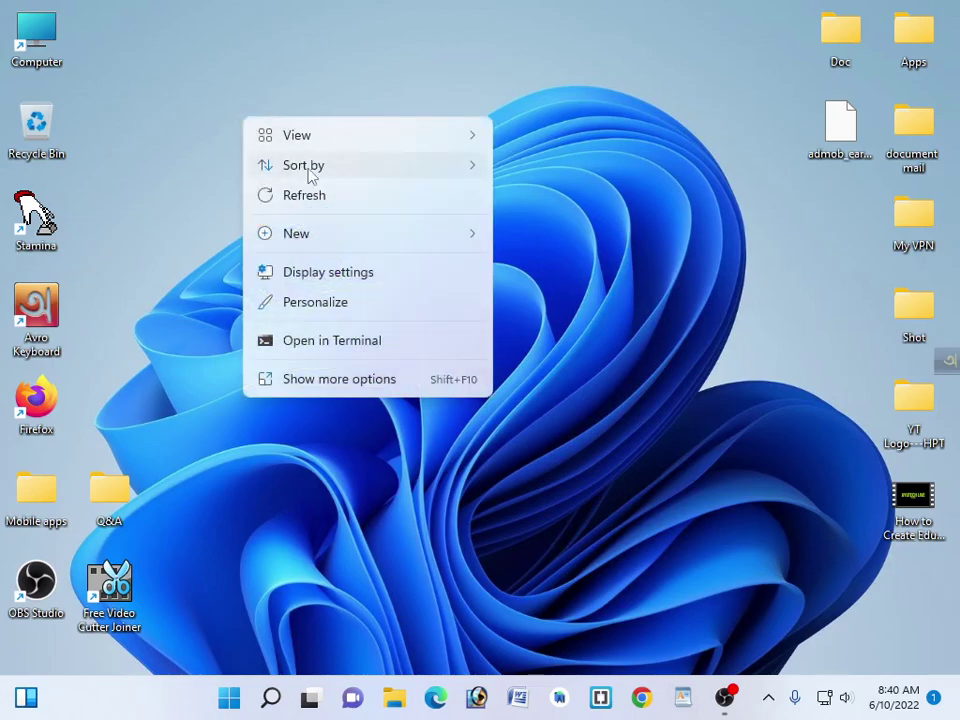
pyautogui.click(333, 198)
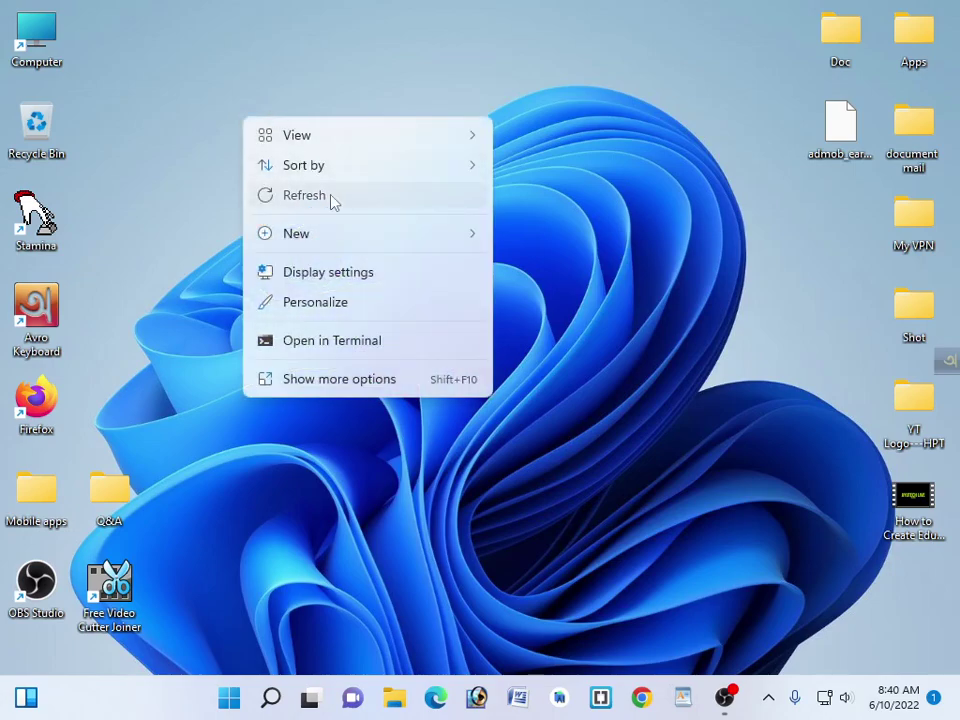
pyautogui.rightClick(333, 199)
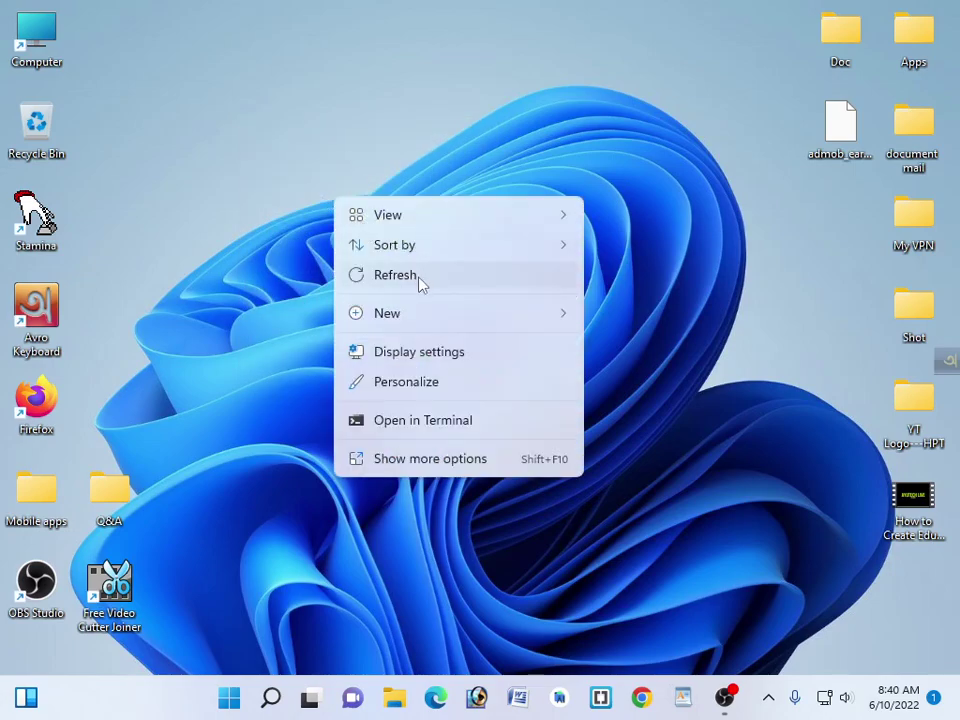
pyautogui.click(381, 280)
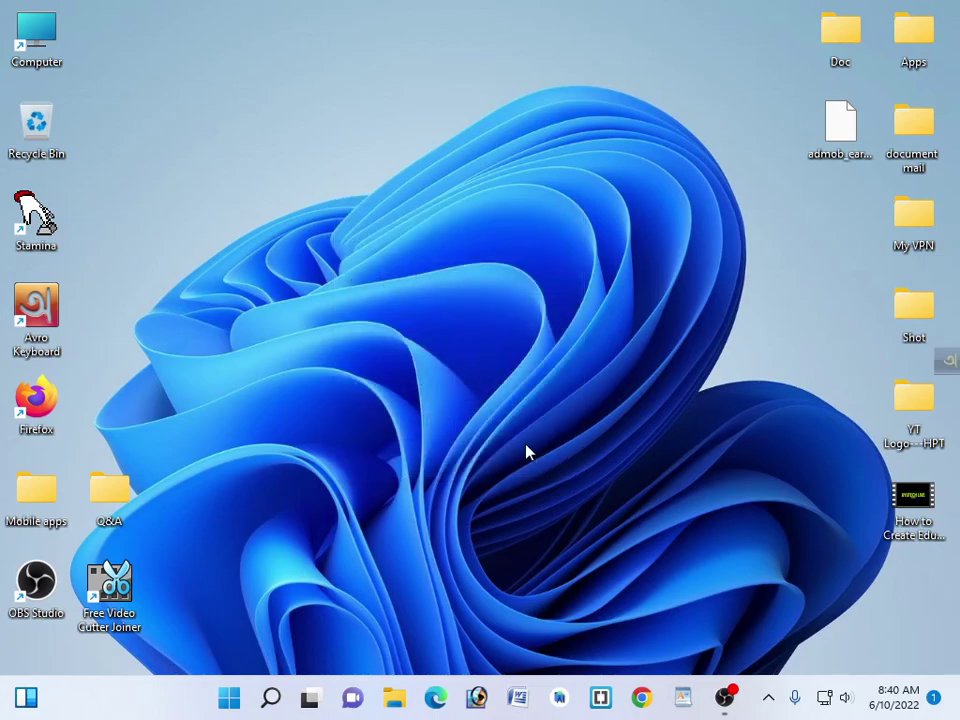
# - Switch to Google Chrome, open a new tab and close the startup page that is still loading
pyautogui.click(641, 697)
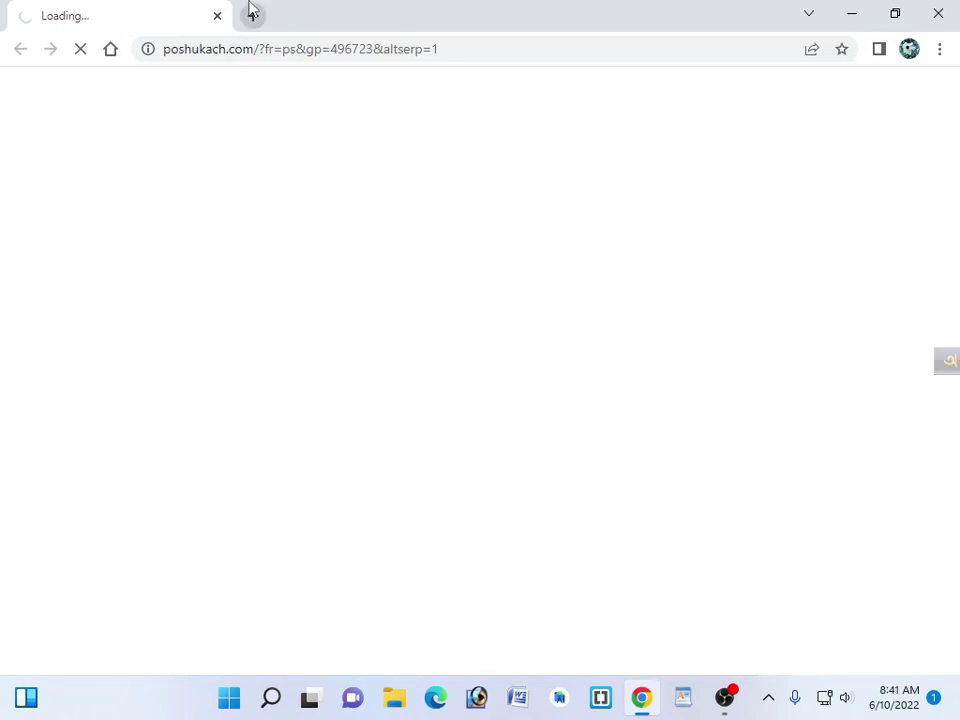
pyautogui.click(251, 14)
pyautogui.click(219, 16)
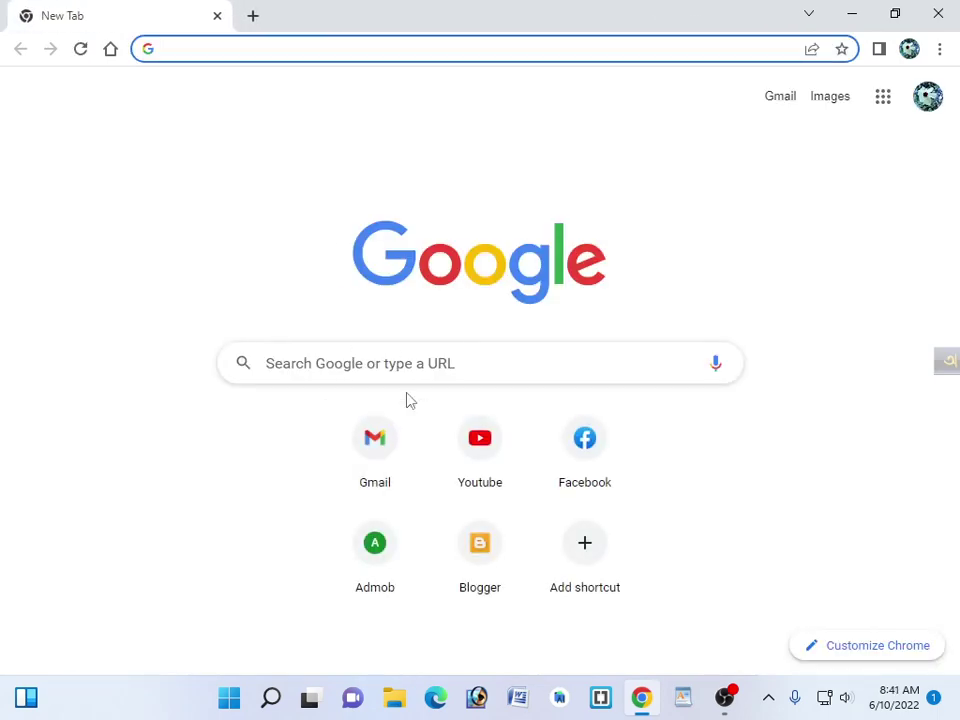
# - Search Google for "blaster aia"
pyautogui.click(423, 364)
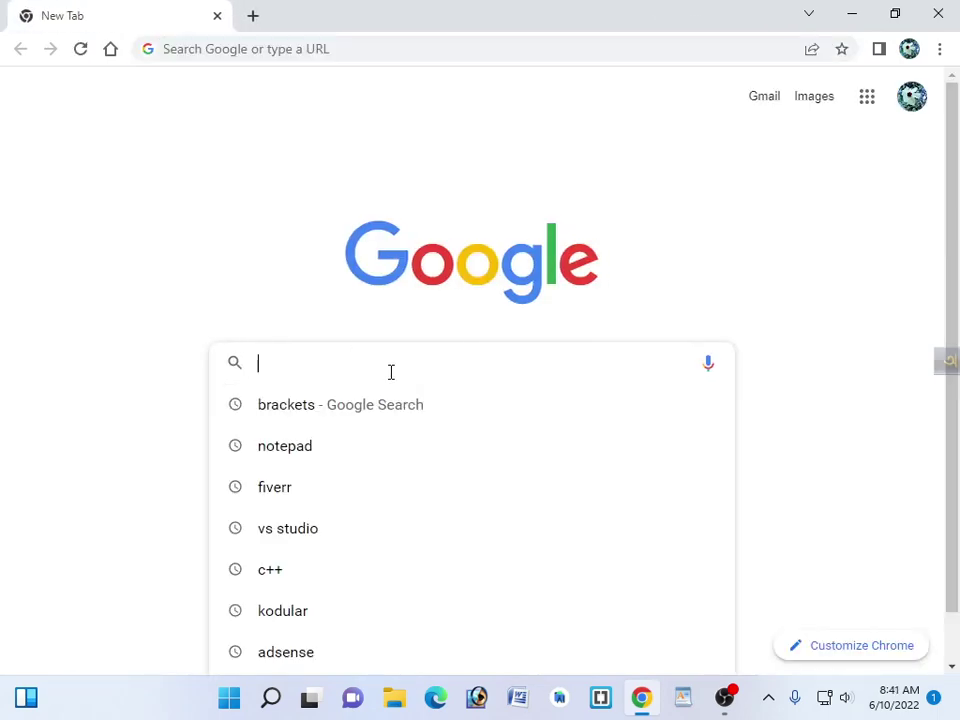
pyautogui.write('bla')
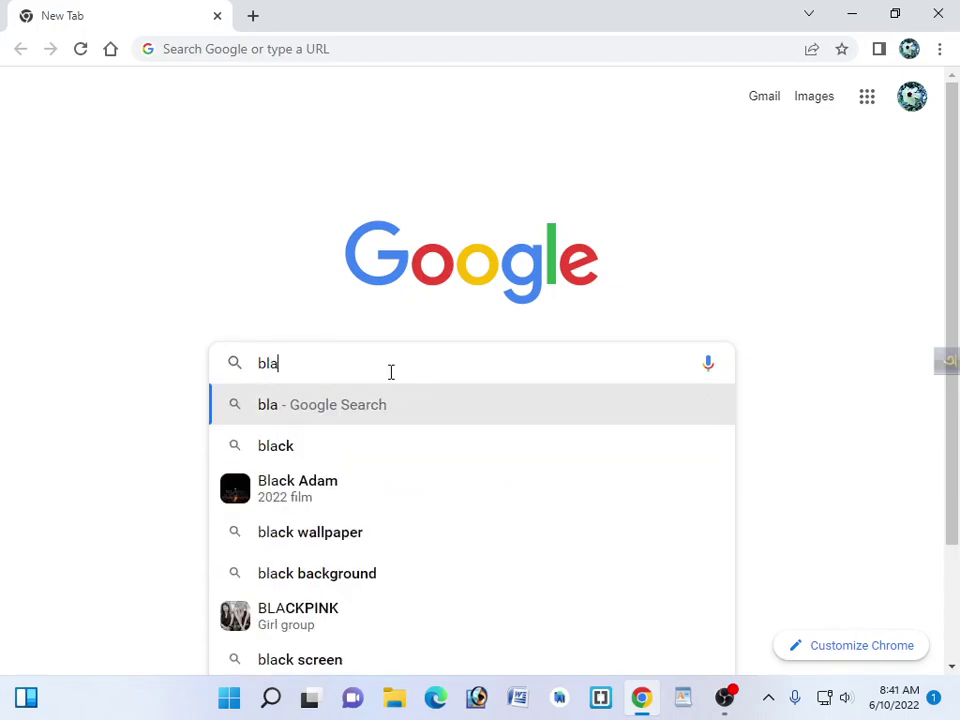
pyautogui.write('cx')
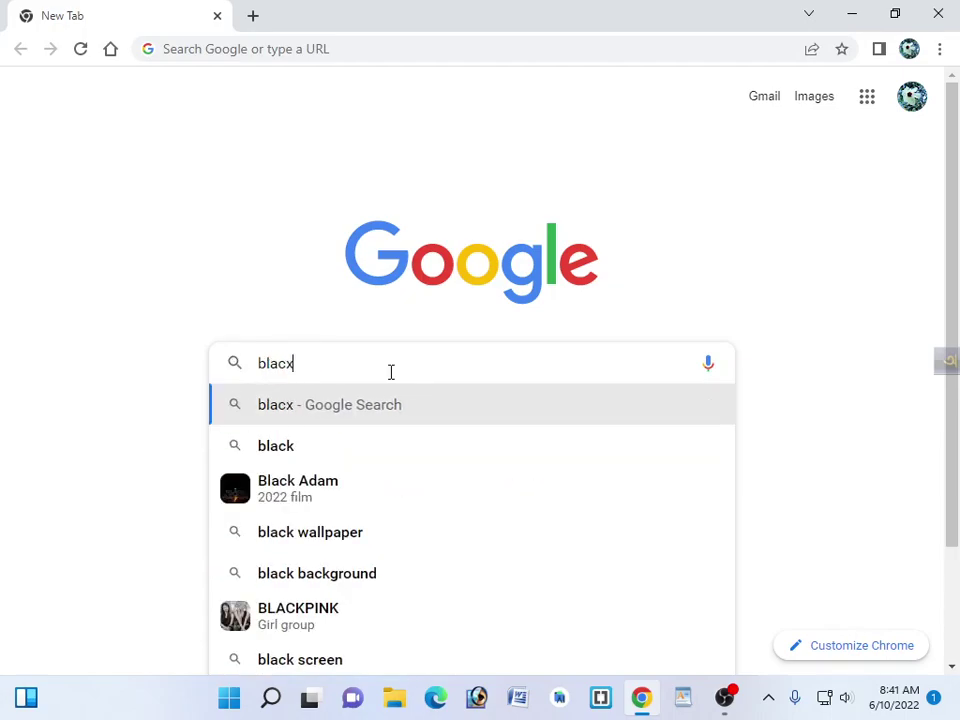
pyautogui.press('BackSpace')
pyautogui.press('BackSpace')
pyautogui.write('s')
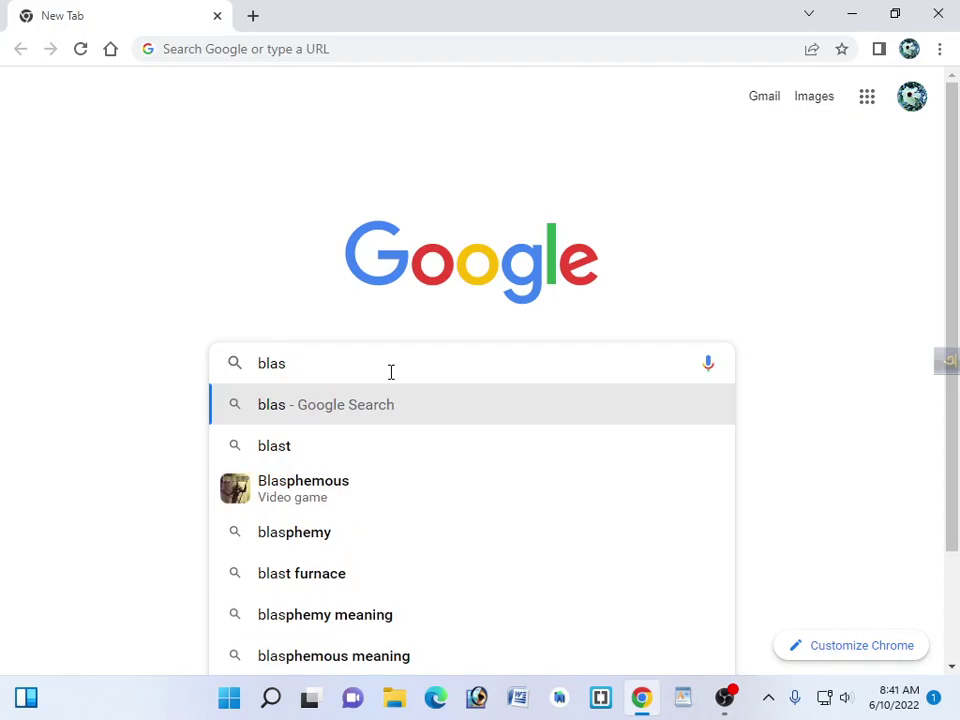
pyautogui.write('tter ')
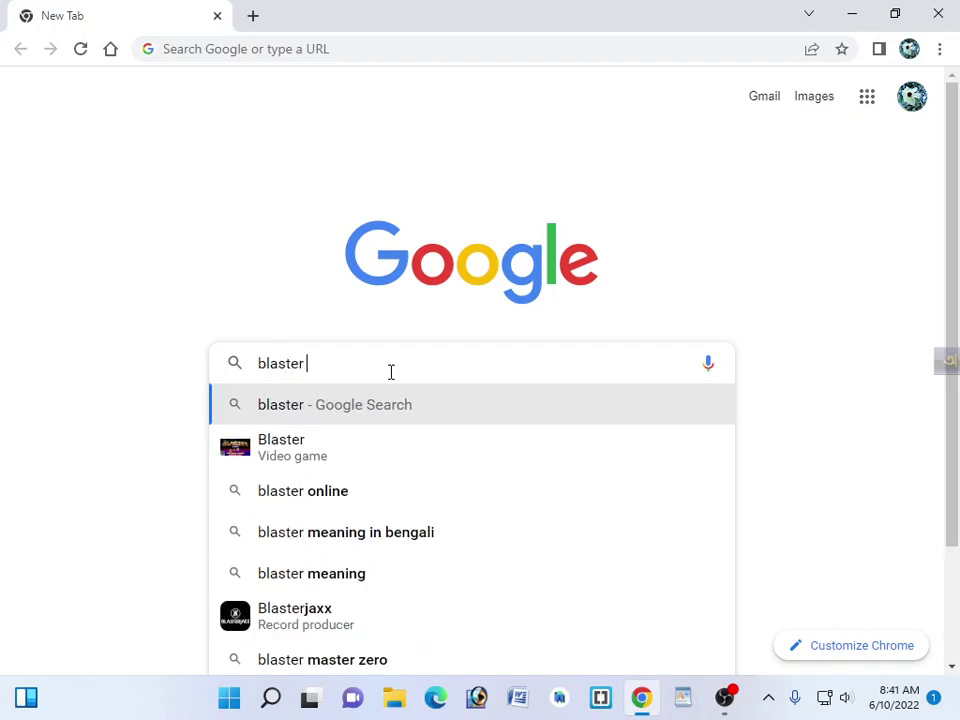
pyautogui.write('ao')
pyautogui.press('BackSpace')
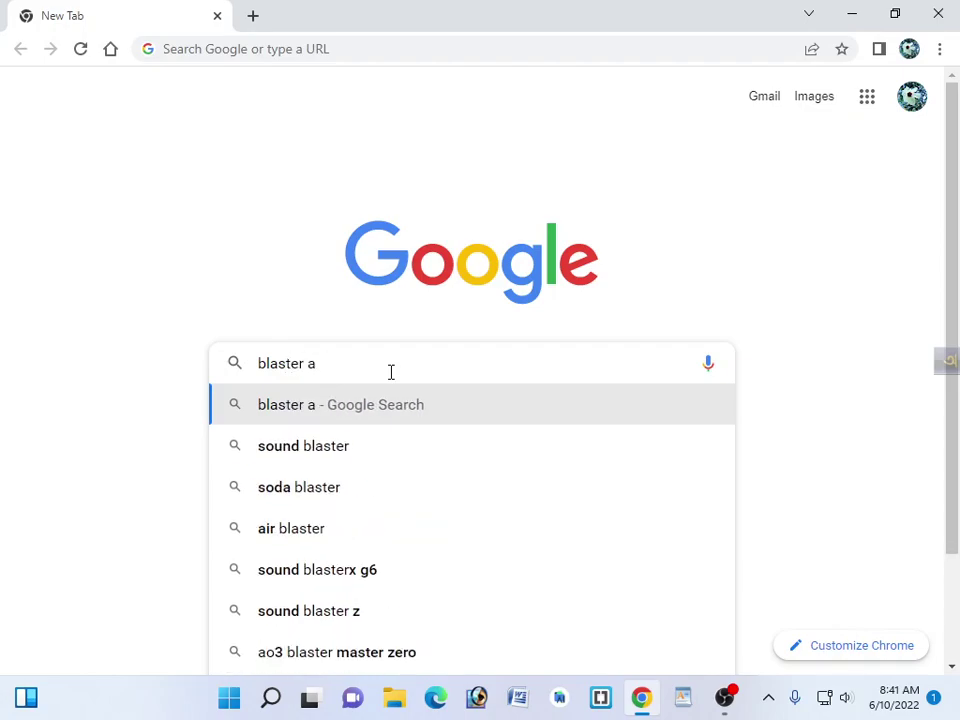
pyautogui.write('ia')
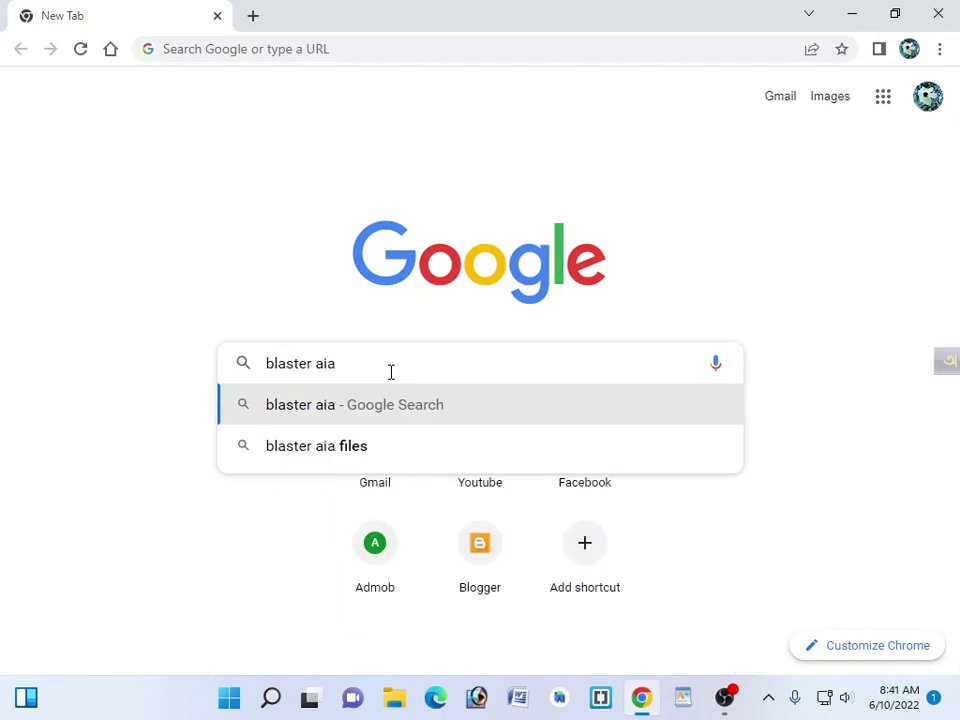
pyautogui.press('Return')
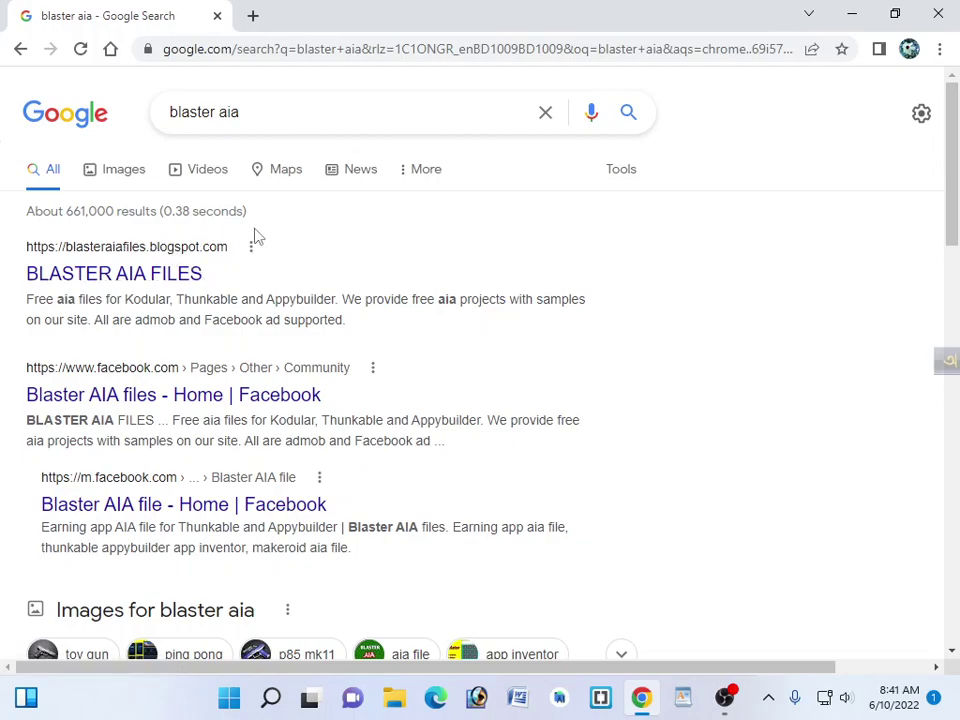
# - Open the BLASTER AIA FILES website from the search results and postpone its notification subscription request
pyautogui.click(104, 276)
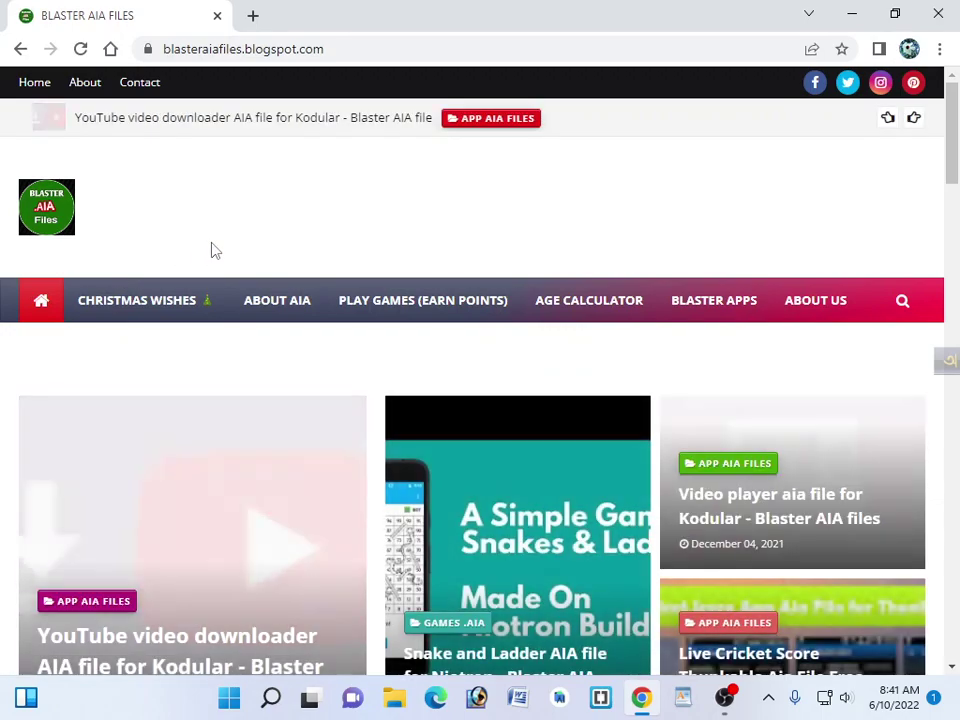
pyautogui.scroll(-1, 392, 279)
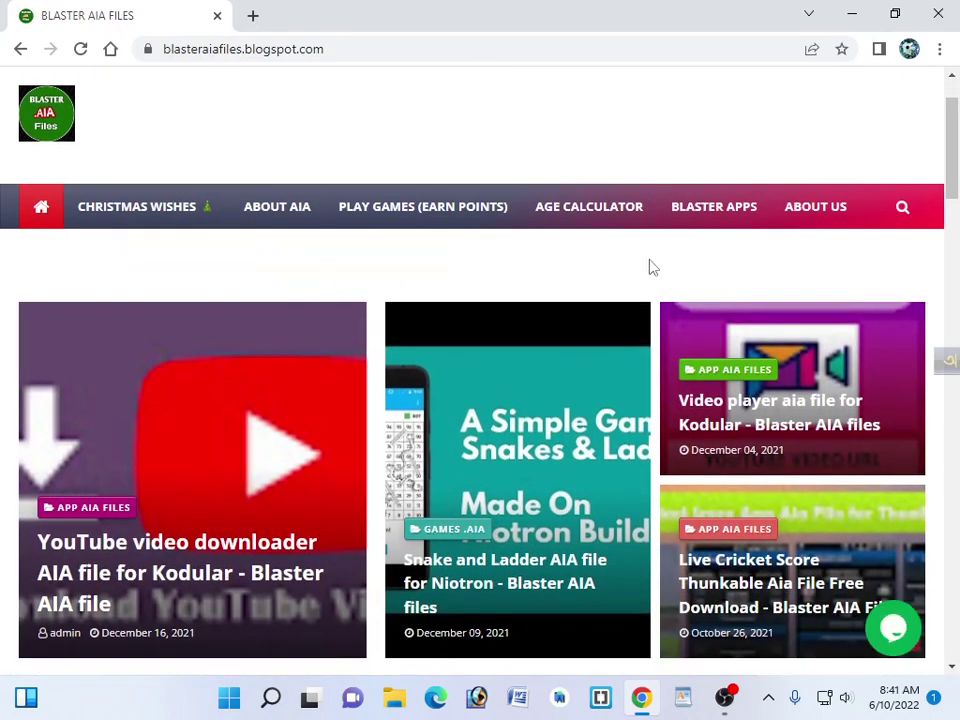
pyautogui.scroll(-1, 428, 370)
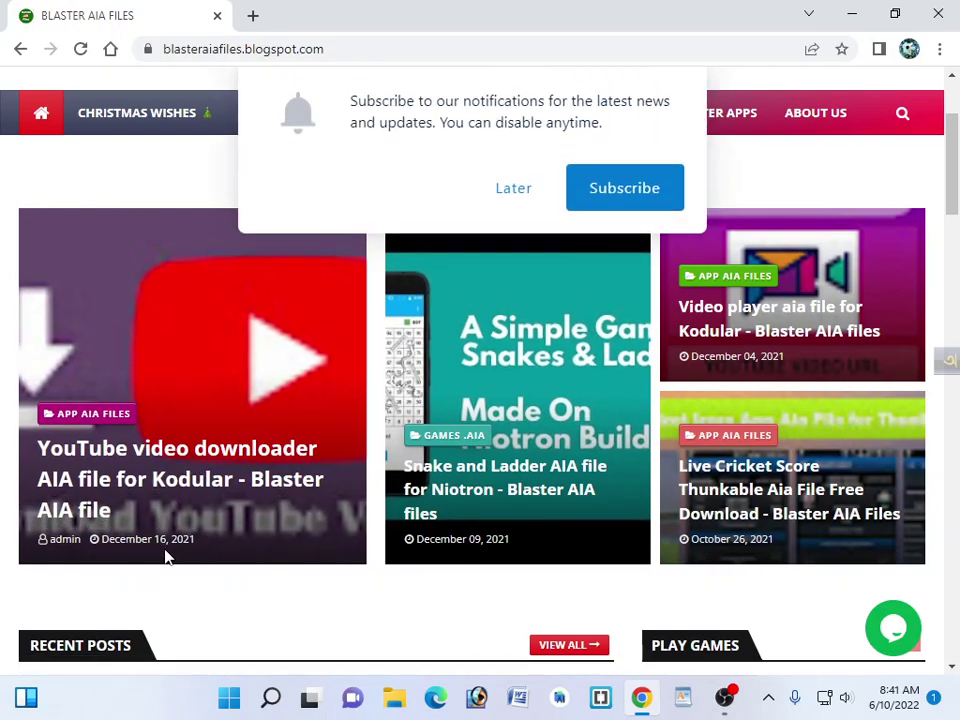
pyautogui.click(512, 192)
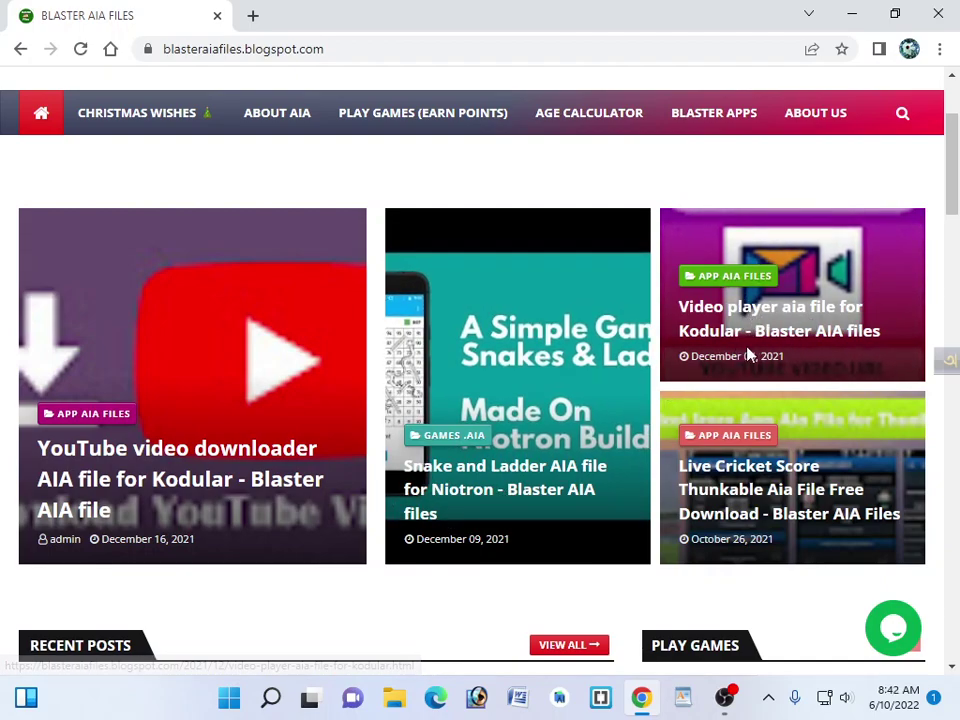
# - Look through the recent AIA file posts on the home page and open page 2 of the post list
pyautogui.scroll(-4, 829, 362)
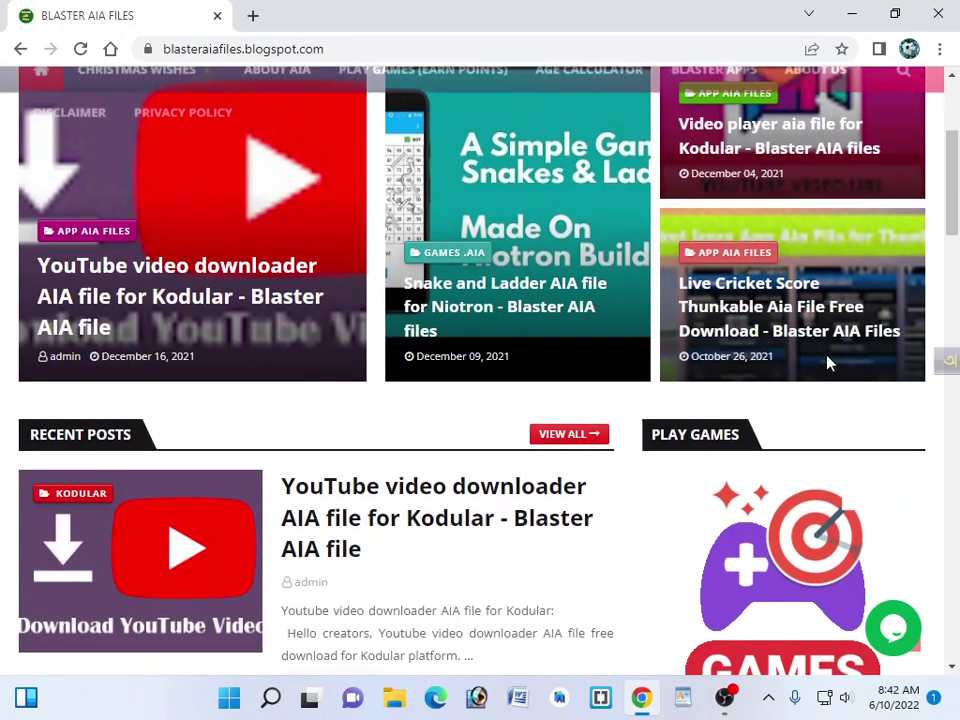
pyautogui.scroll(-2, 768, 435)
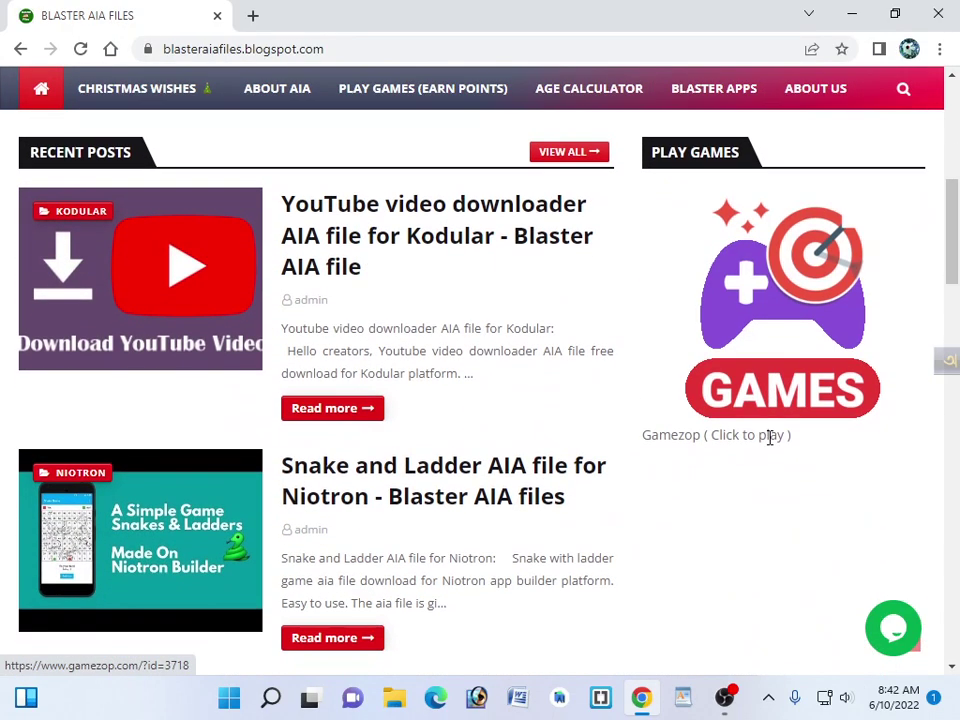
pyautogui.scroll(-3, 310, 498)
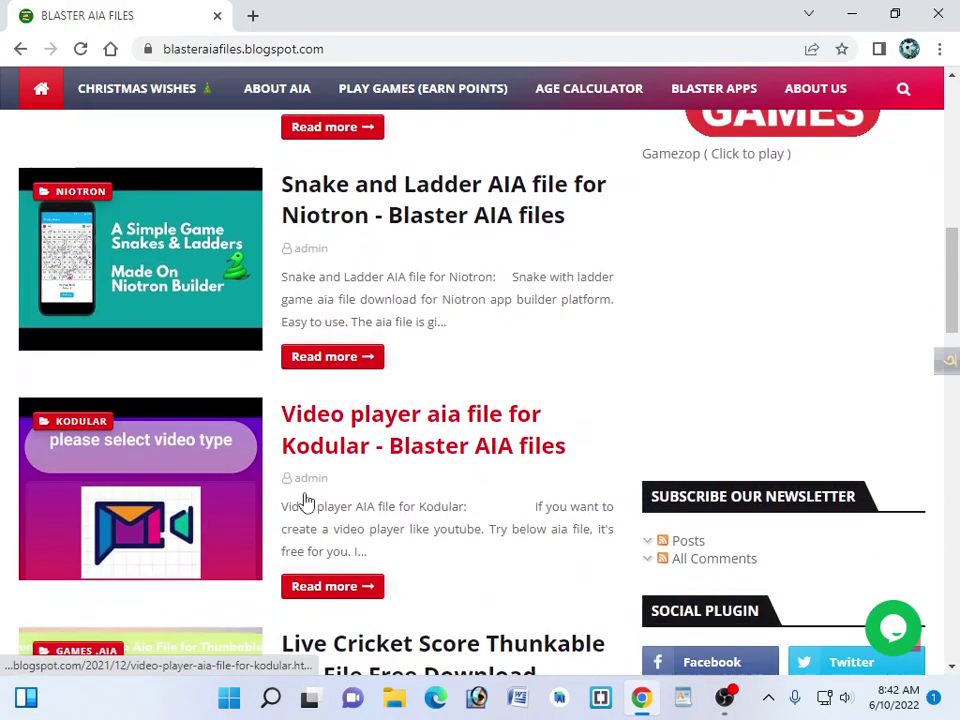
pyautogui.scroll(-2, 307, 501)
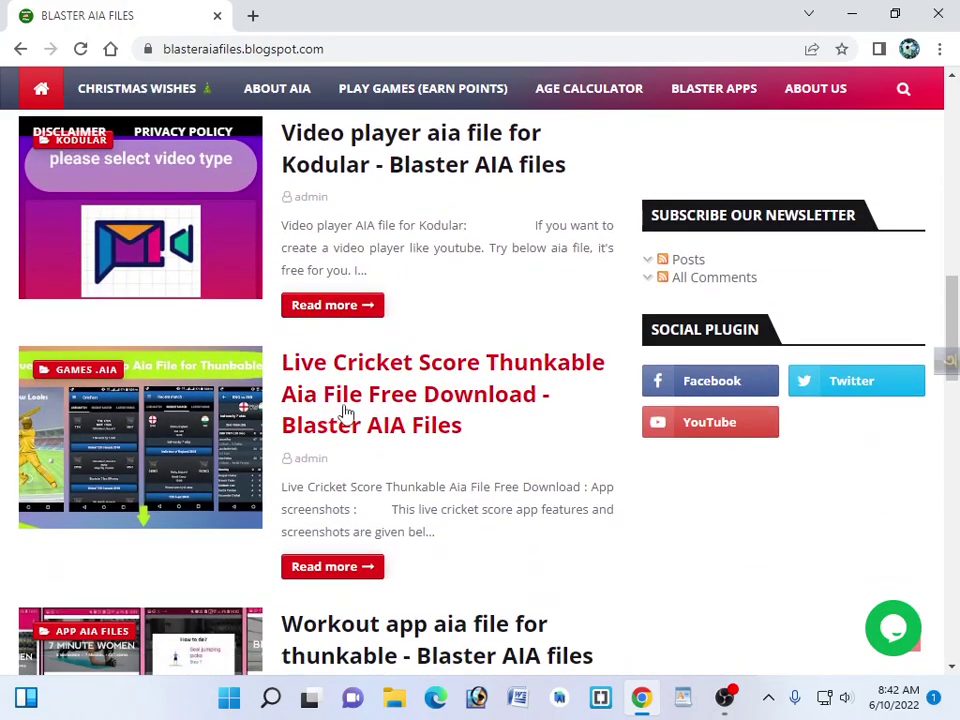
pyautogui.scroll(-2, 343, 413)
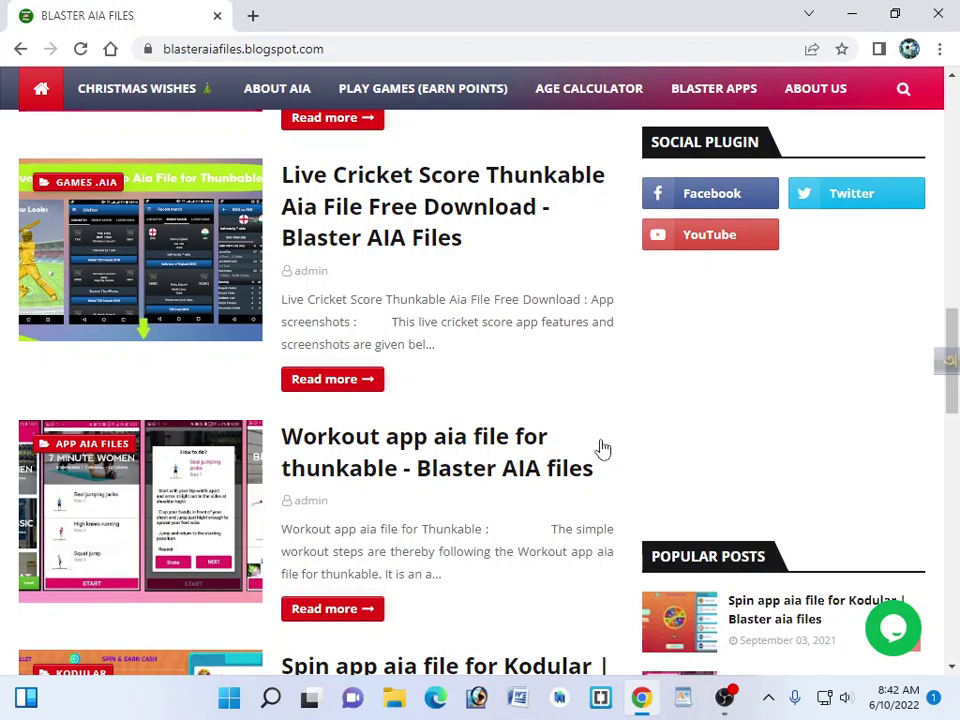
pyautogui.scroll(-3, 632, 444)
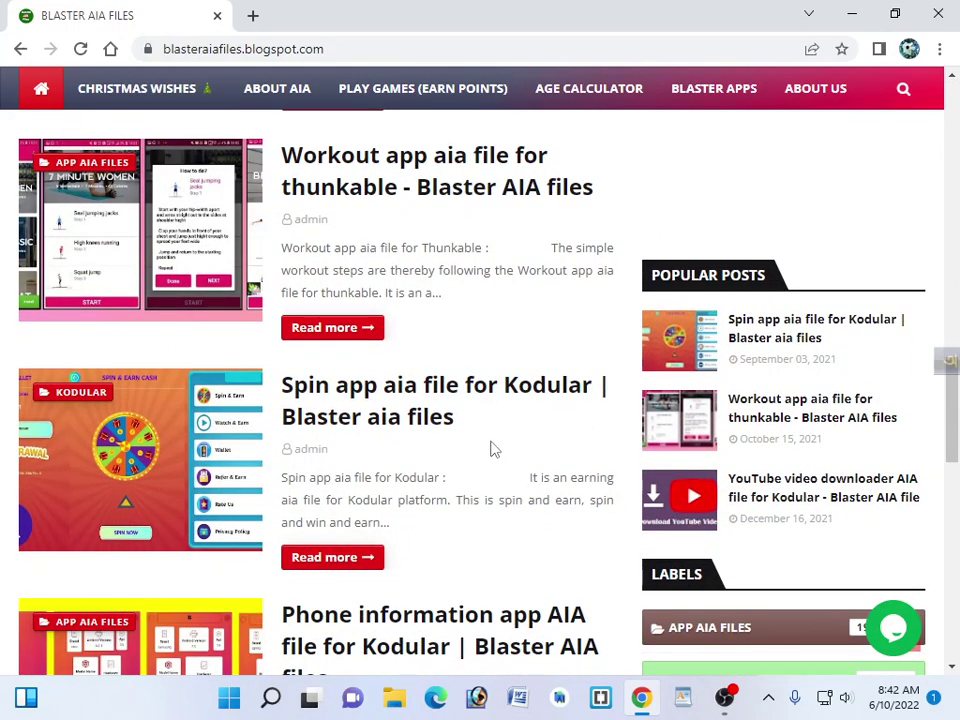
pyautogui.scroll(-1, 420, 462)
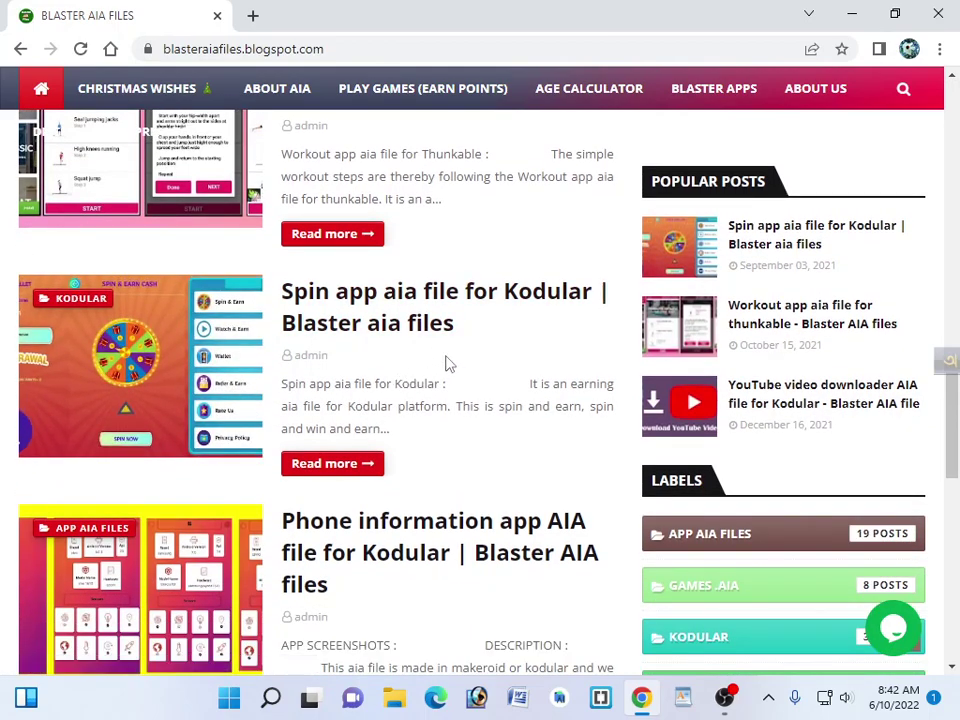
pyautogui.scroll(-2, 447, 364)
pyautogui.scroll(-1, 420, 415)
pyautogui.scroll(-1, 370, 438)
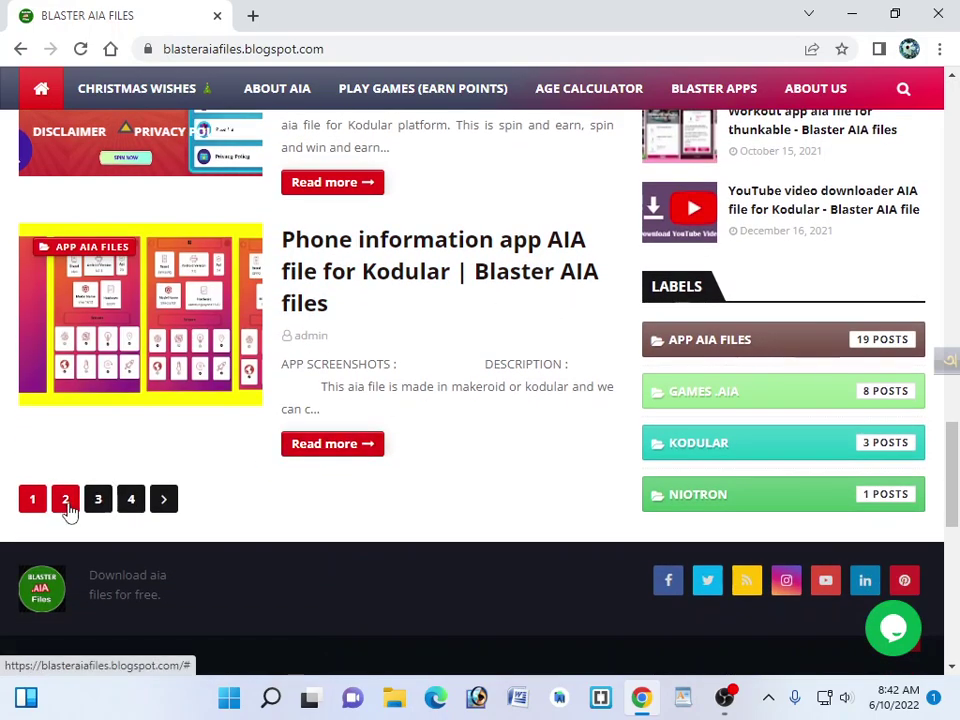
pyautogui.click(66, 500)
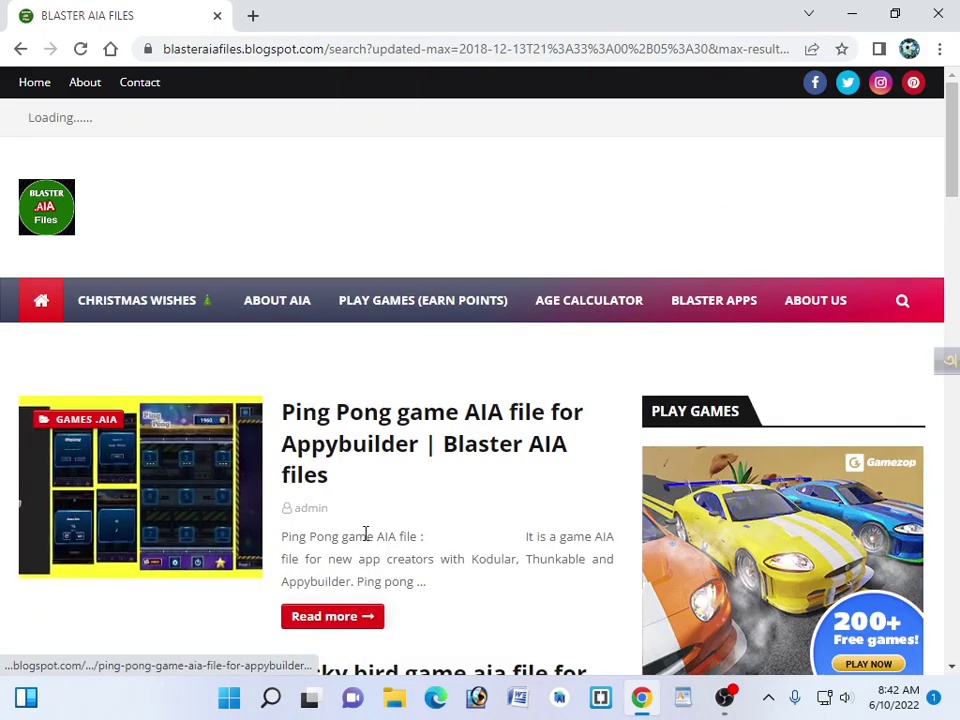
# - Look through the game and app AIA file posts on page 2 of the list and open page 3
pyautogui.scroll(-3, 436, 470)
pyautogui.scroll(2, 436, 475)
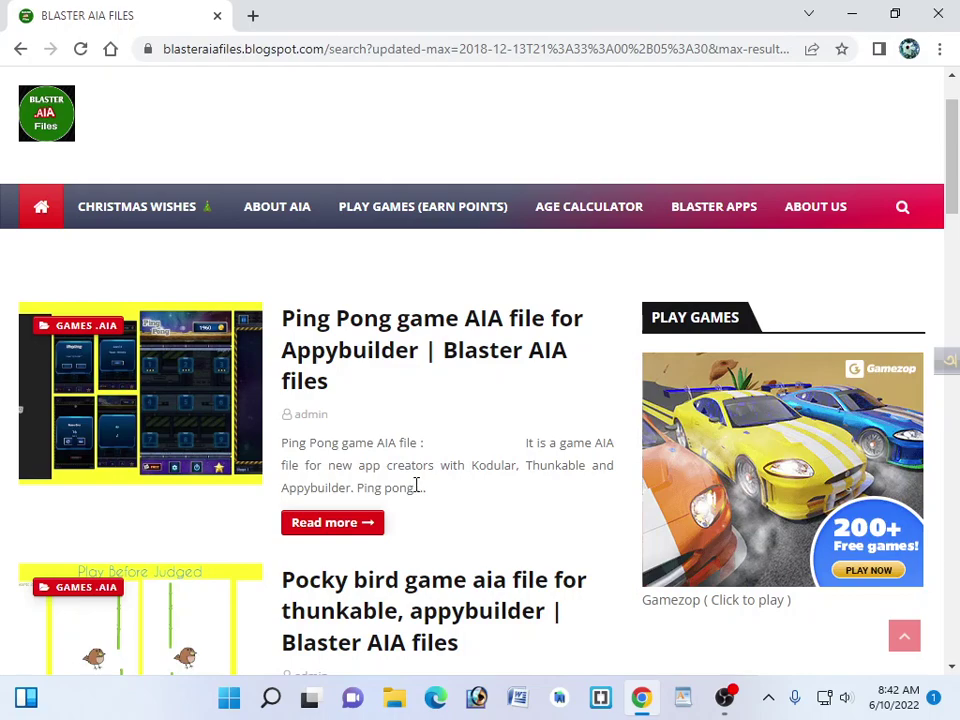
pyautogui.scroll(-1, 420, 482)
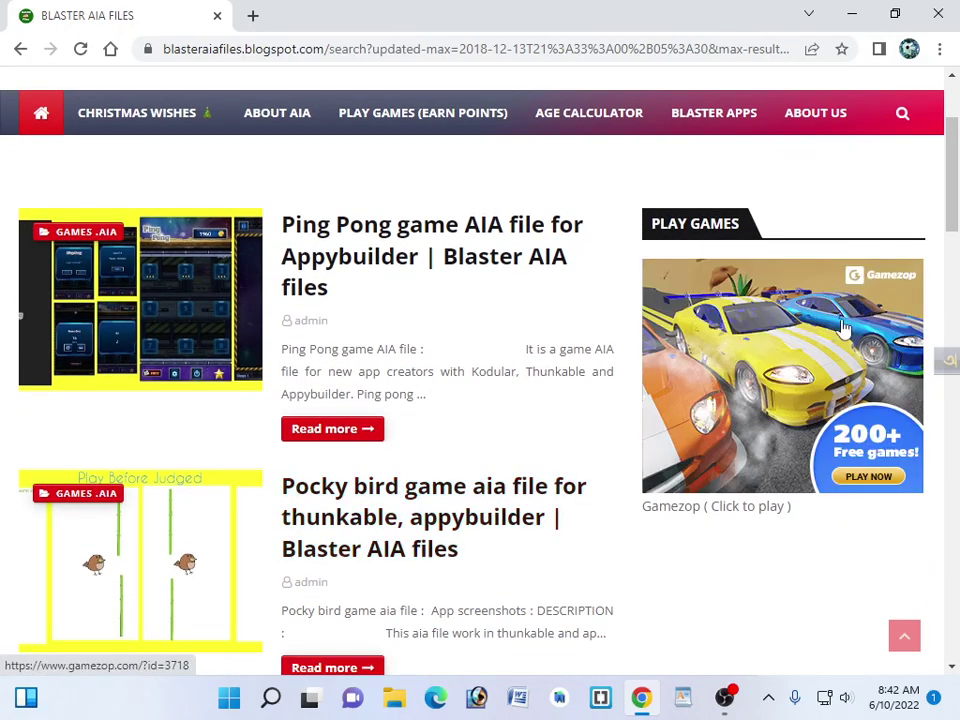
pyautogui.scroll(-4, 855, 345)
pyautogui.scroll(-1, 855, 349)
pyautogui.scroll(2, 785, 365)
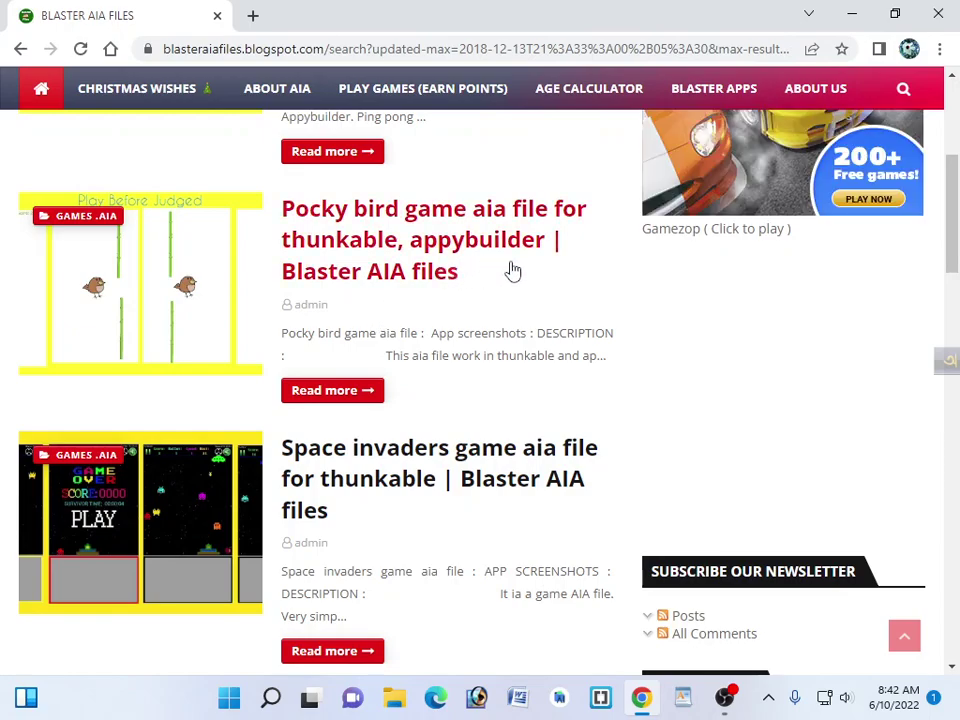
pyautogui.scroll(-2, 448, 296)
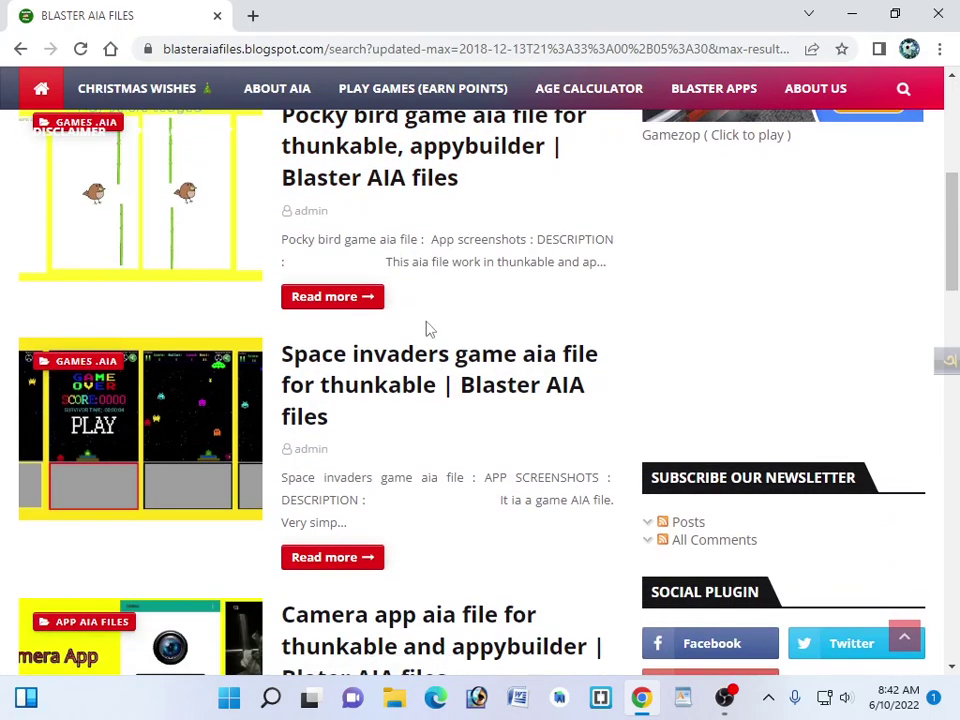
pyautogui.scroll(-4, 482, 406)
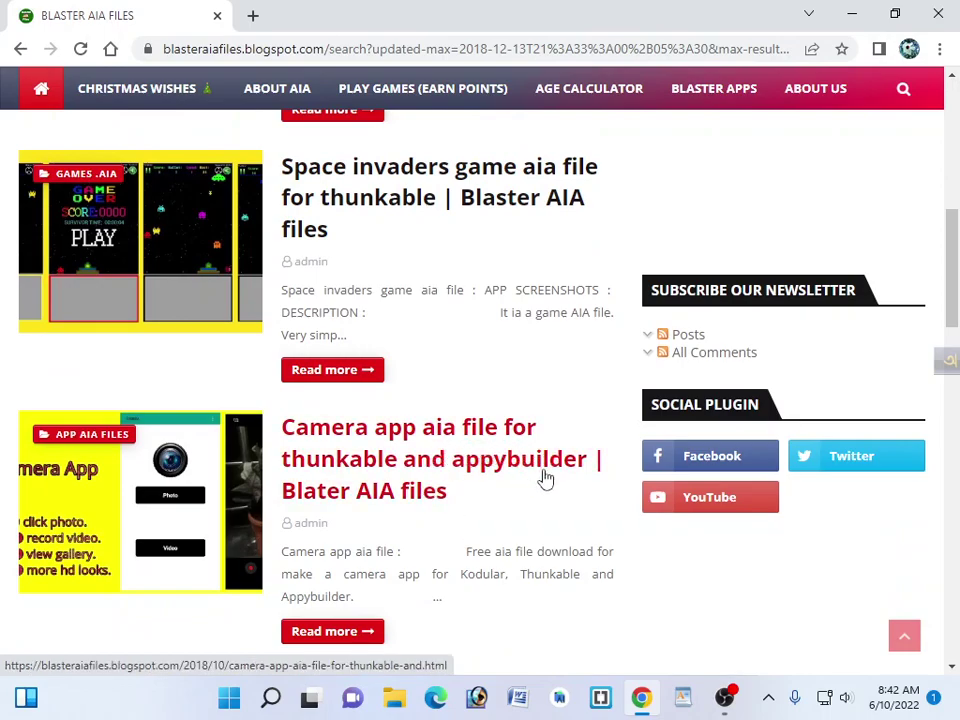
pyautogui.scroll(-4, 505, 487)
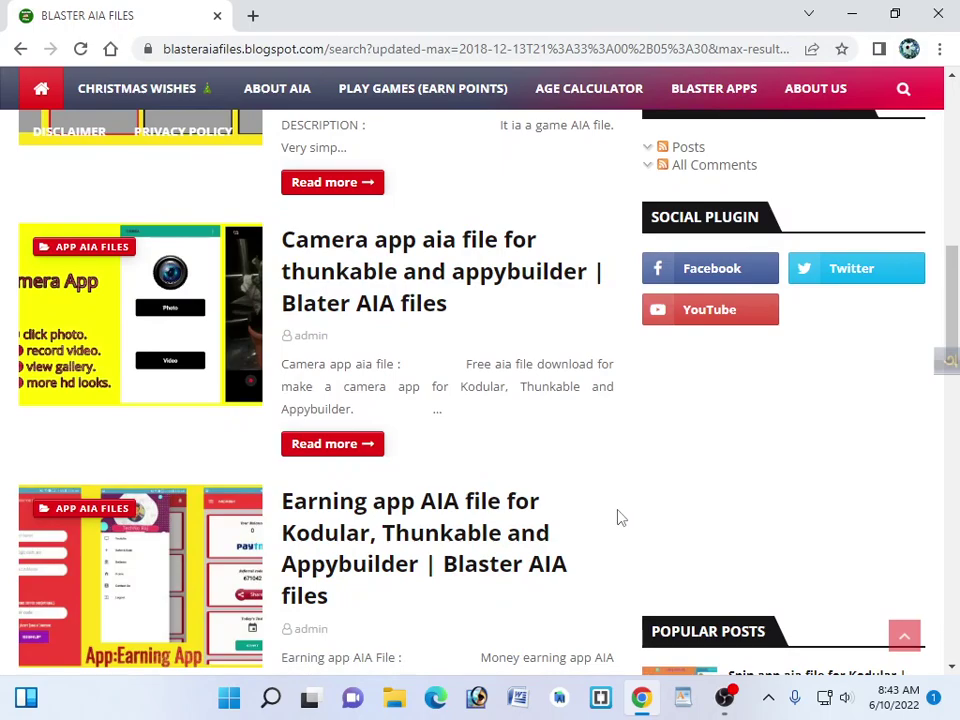
pyautogui.scroll(-4, 619, 516)
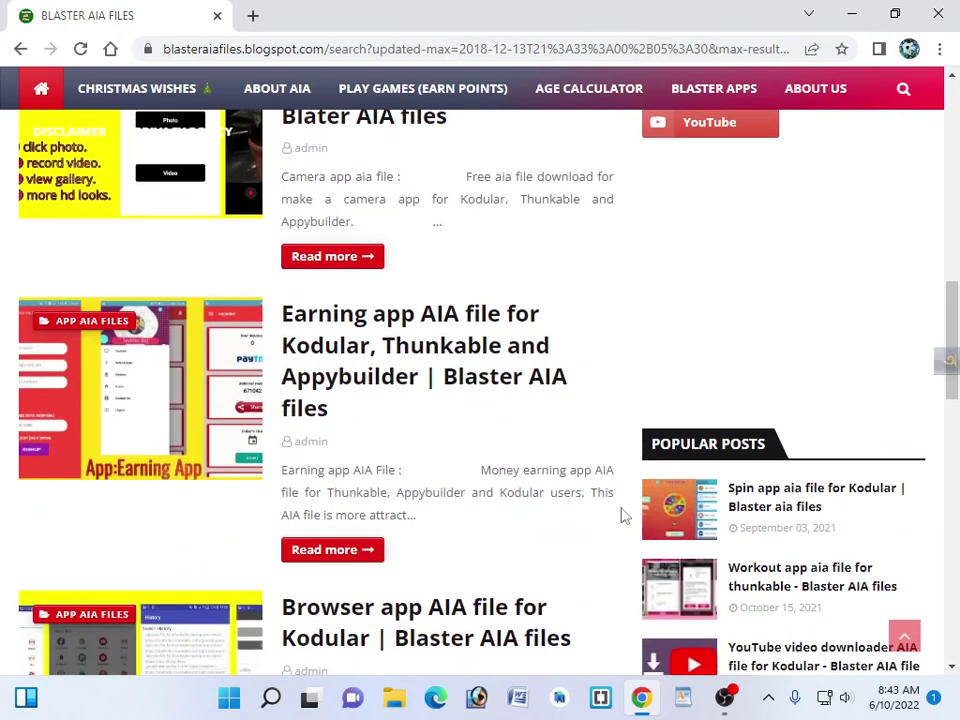
pyautogui.scroll(-4, 497, 463)
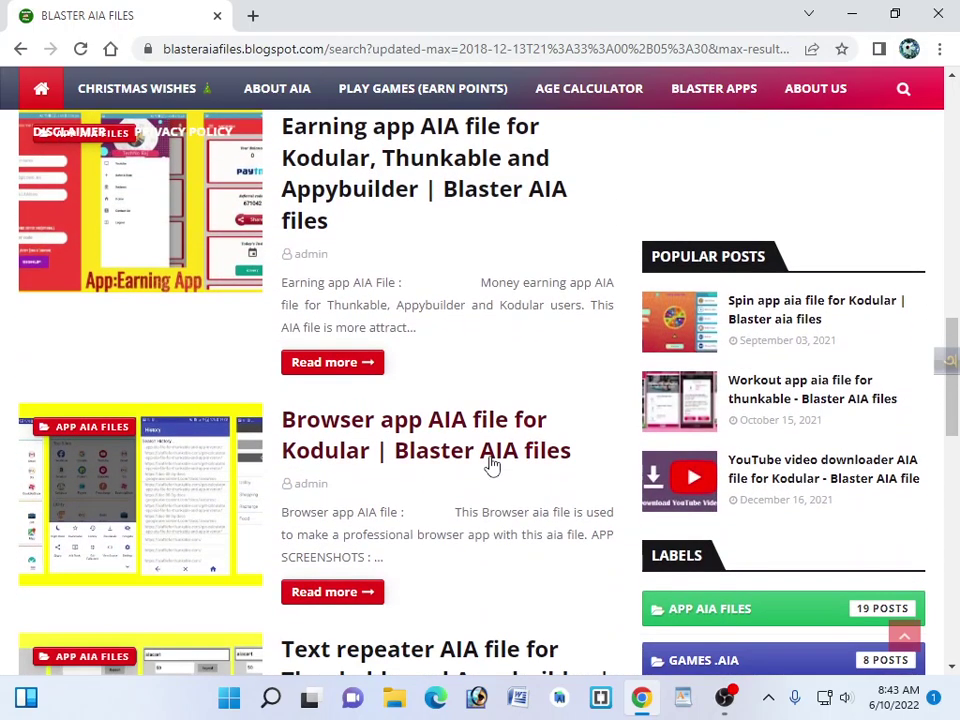
pyautogui.scroll(-2, 491, 463)
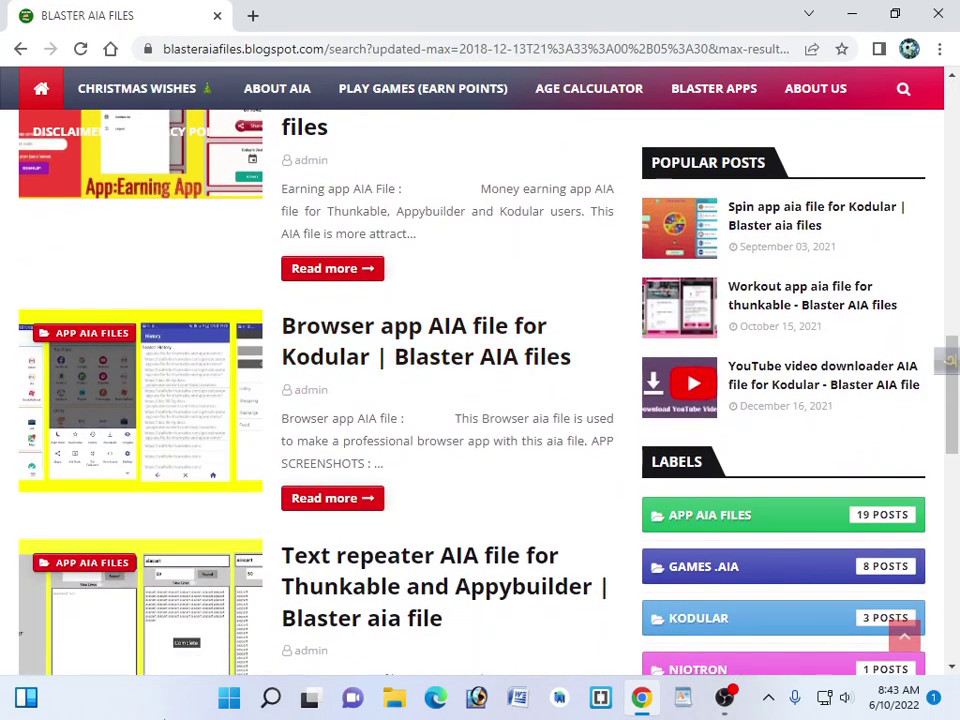
pyautogui.scroll(-3, 388, 455)
pyautogui.scroll(-2, 388, 455)
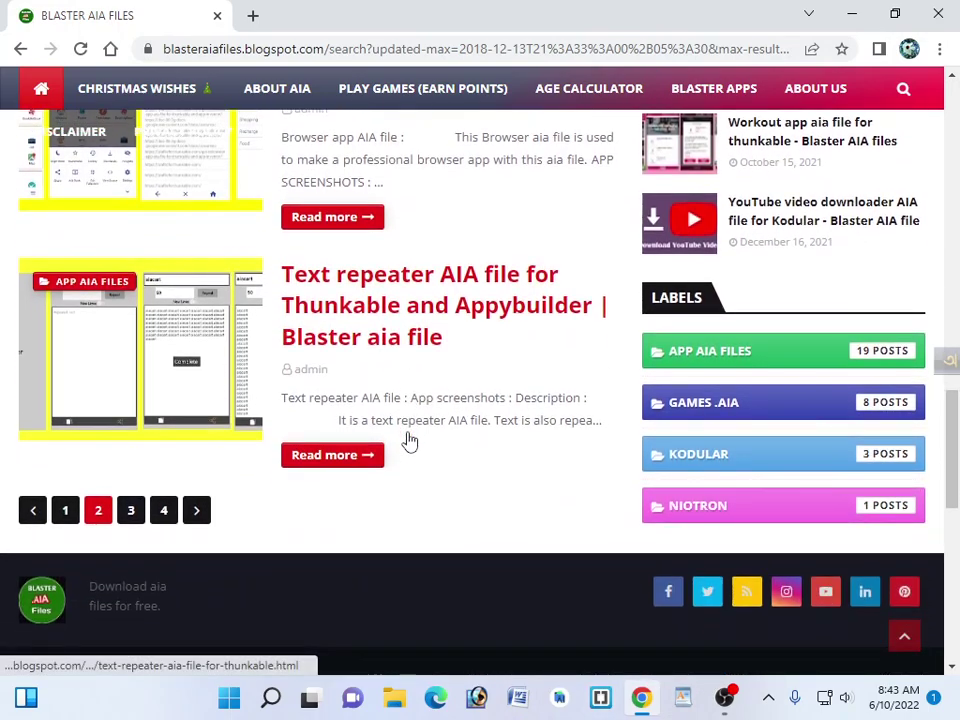
pyautogui.click(129, 520)
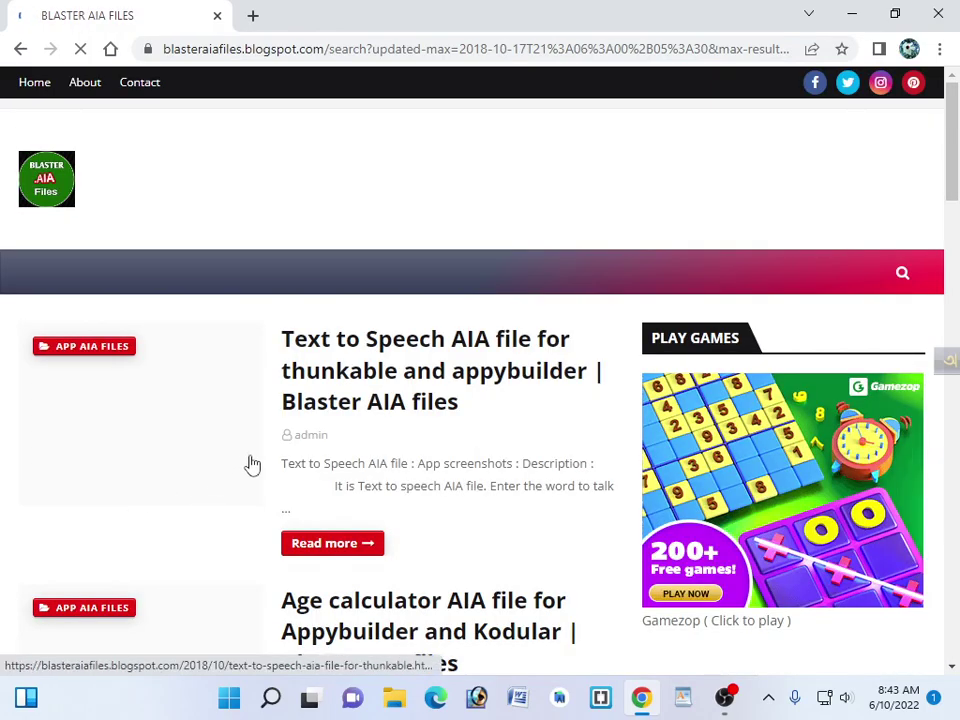
# - Look through the AIA file posts on page 3 of the list and open page 4
pyautogui.scroll(-2, 310, 435)
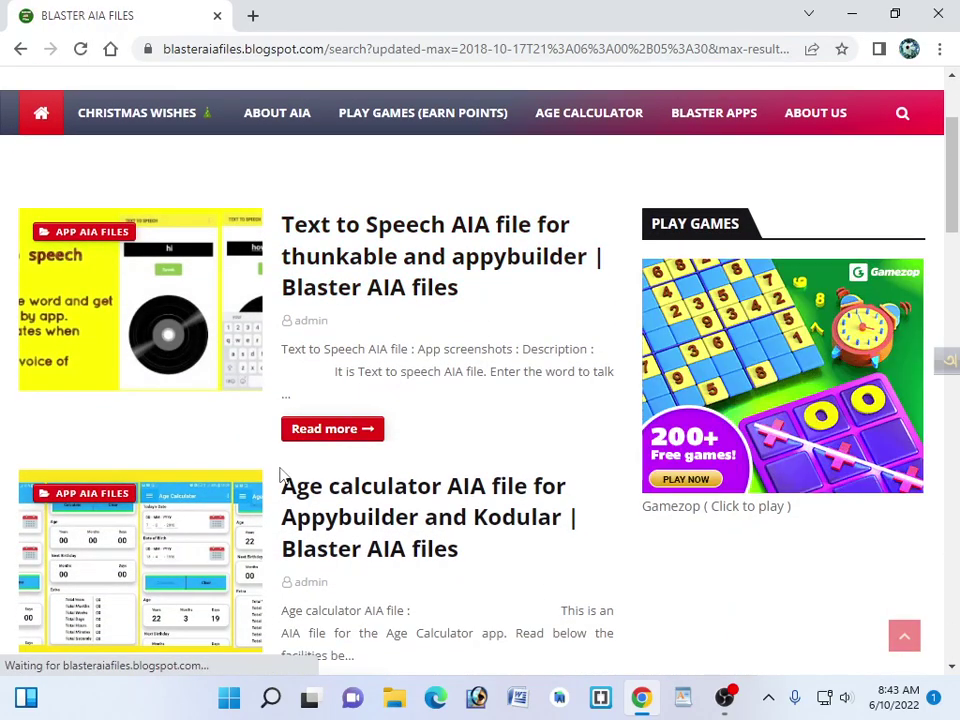
pyautogui.scroll(-2, 261, 523)
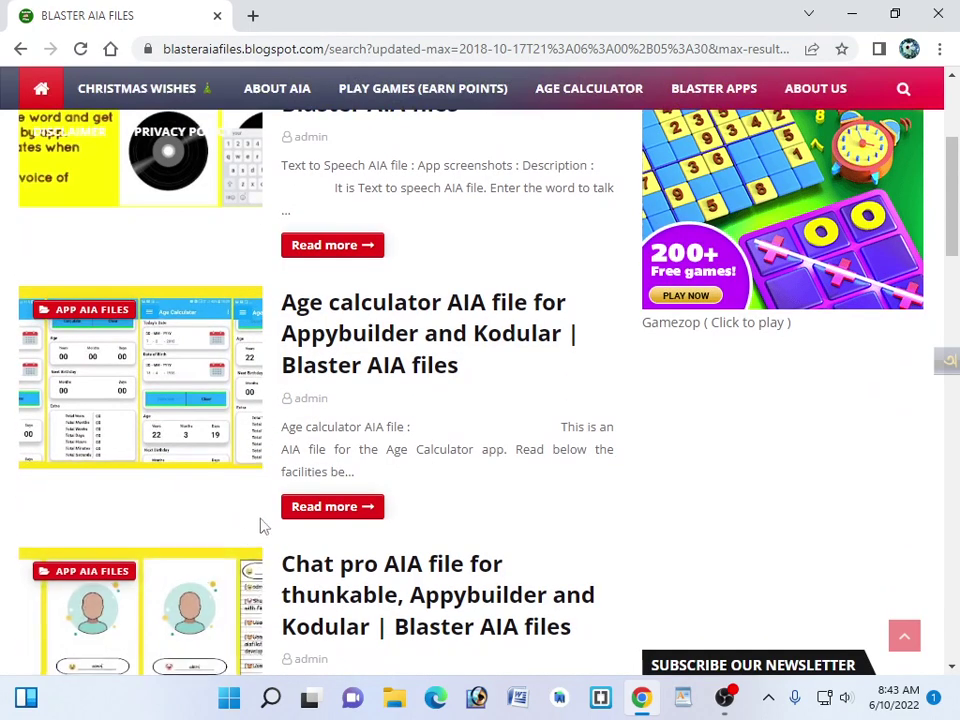
pyautogui.scroll(-5, 283, 516)
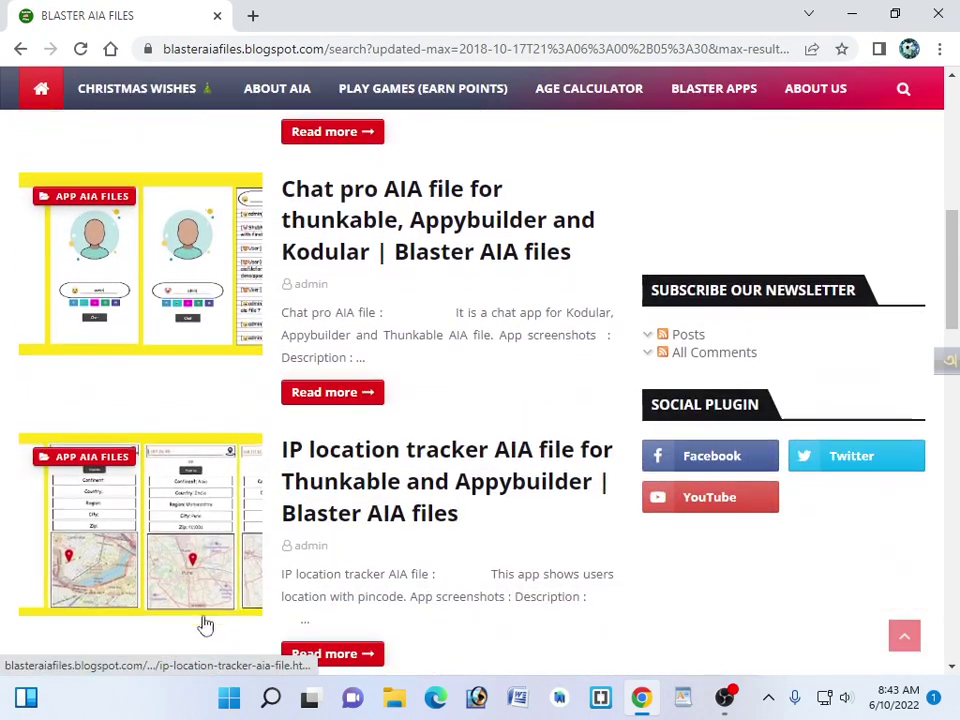
pyautogui.scroll(-2, 115, 390)
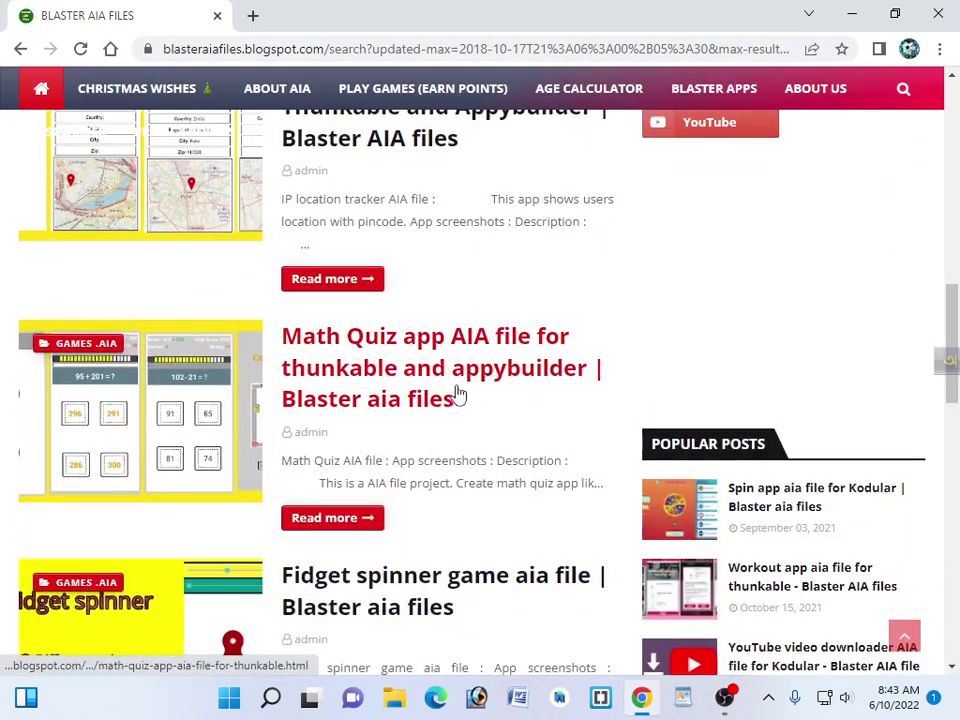
pyautogui.scroll(-3, 230, 360)
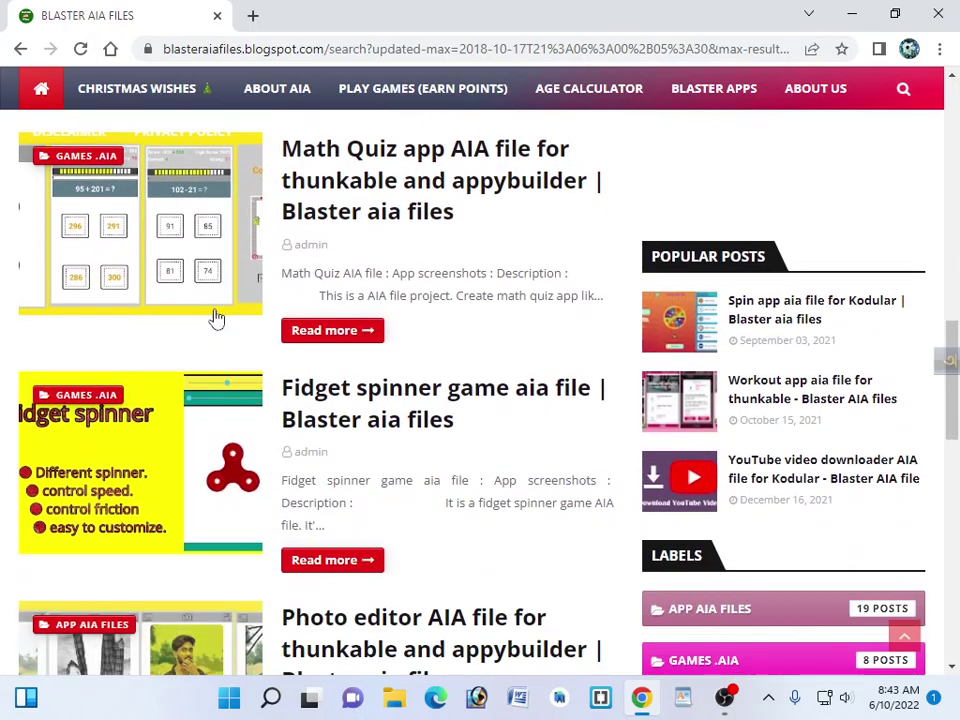
pyautogui.scroll(-3, 285, 298)
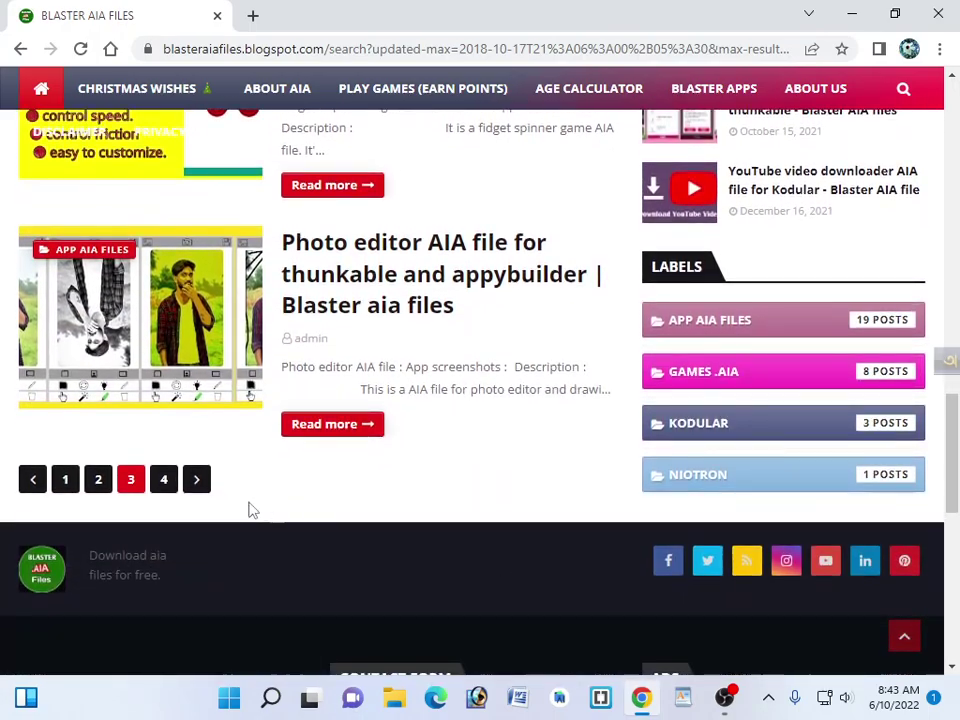
pyautogui.click(162, 482)
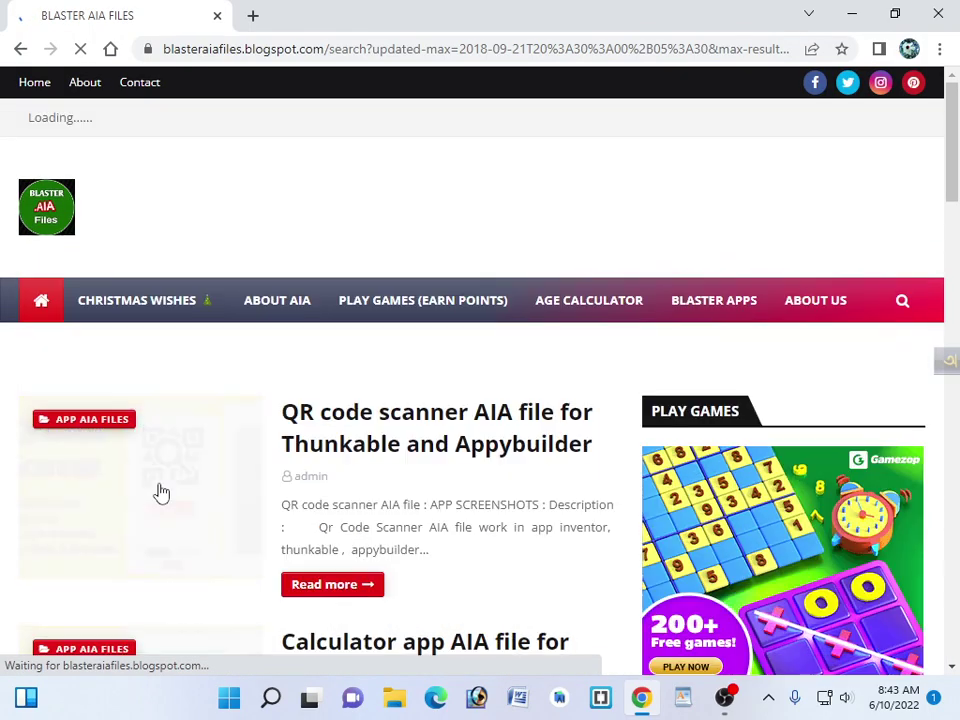
# - Look through the remaining AIA file posts on page 4, down to the end of the list
pyautogui.scroll(-4, 566, 481)
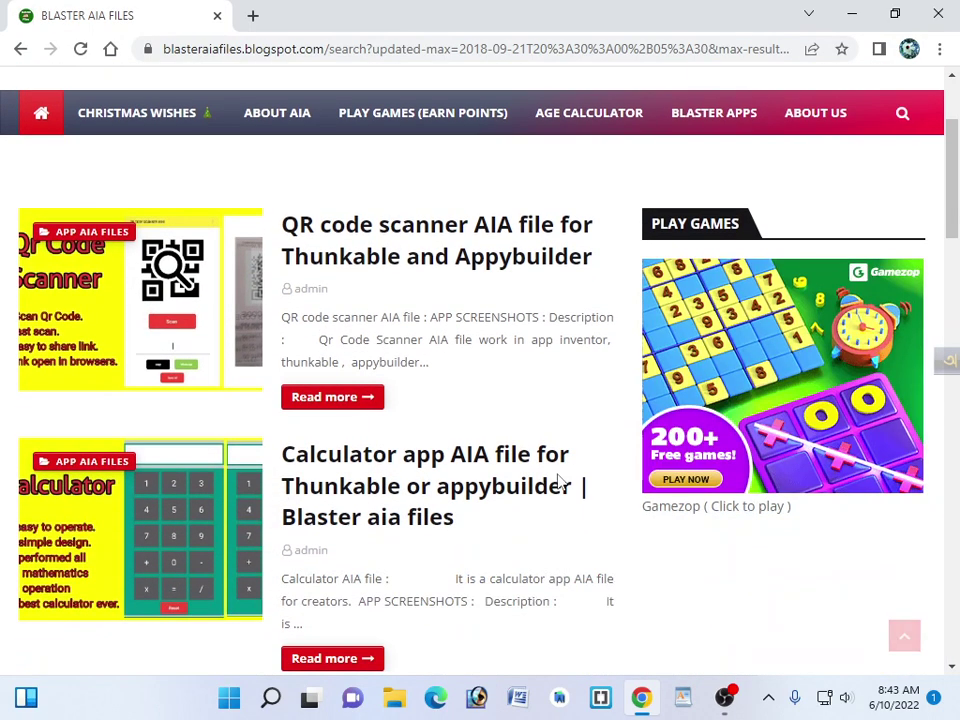
pyautogui.scroll(-2, 560, 483)
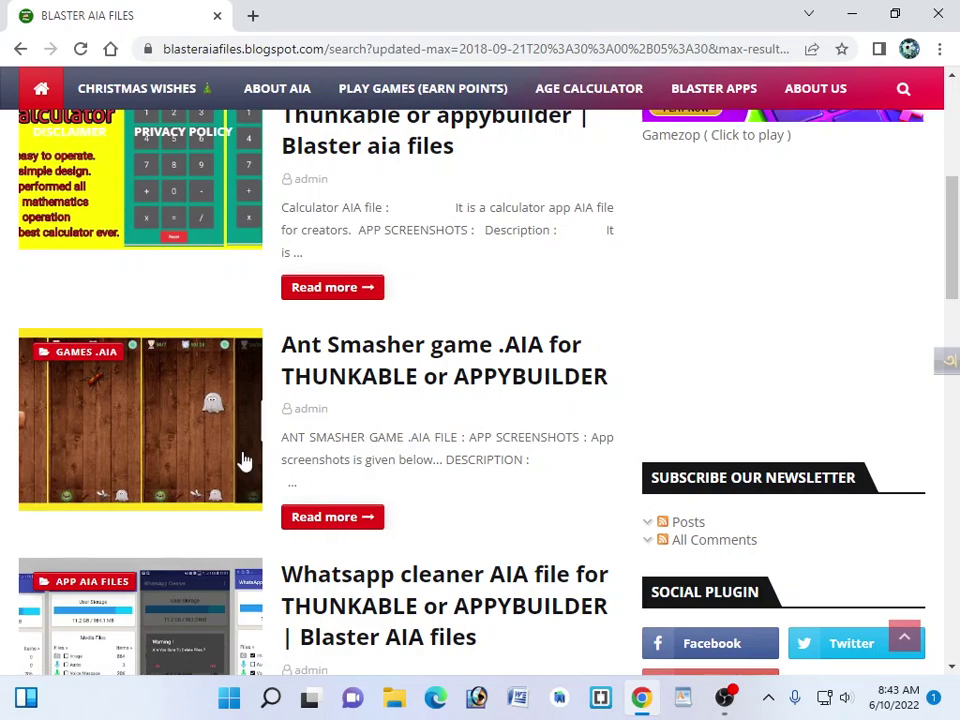
pyautogui.scroll(-2, 315, 491)
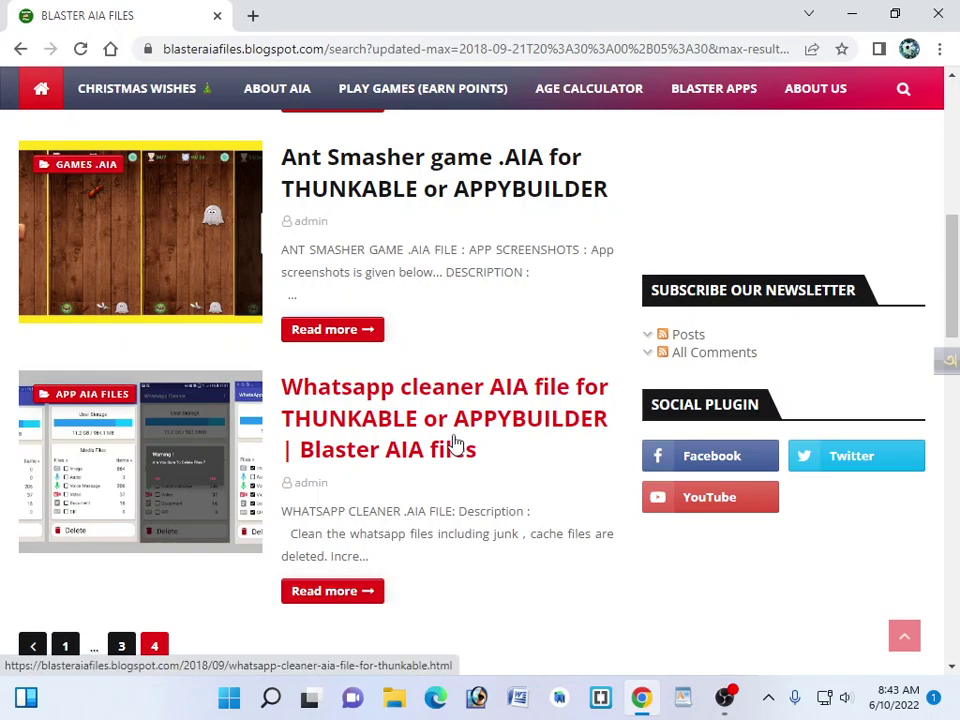
pyautogui.click(253, 15)
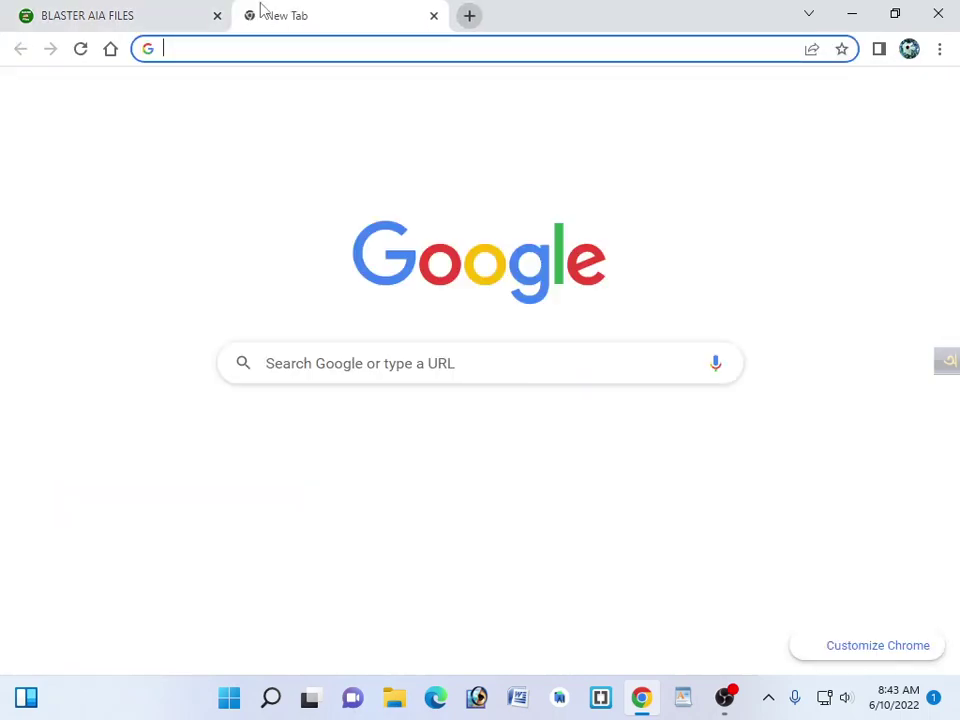
pyautogui.click(536, 362)
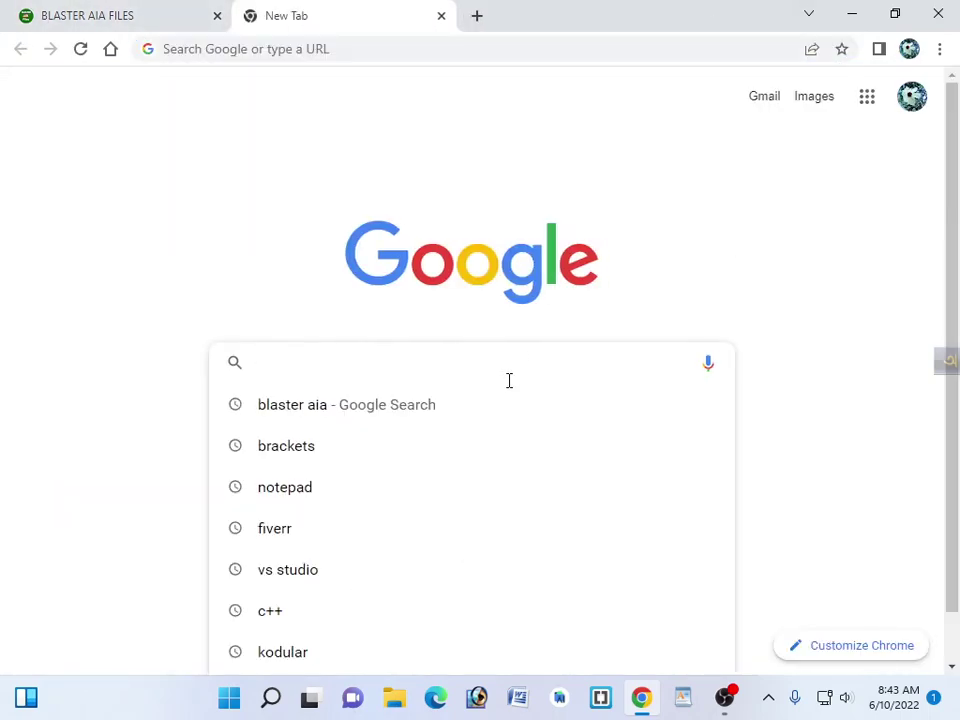
pyautogui.hotkey('ctrl', 'j')
pyautogui.hotkey('ctrl', 'o')
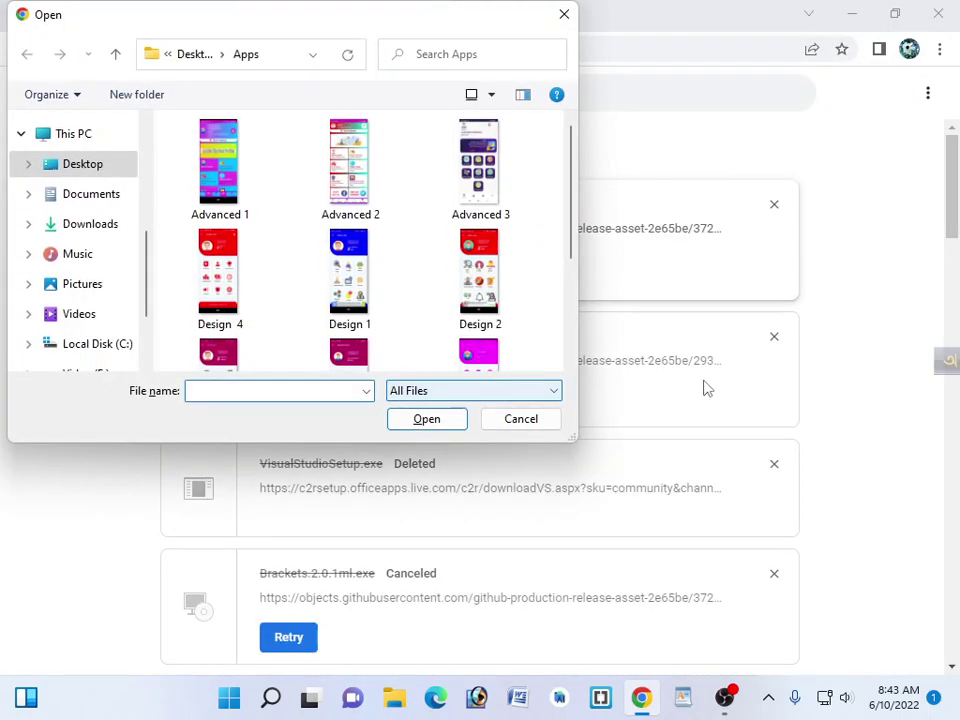
pyautogui.click(564, 14)
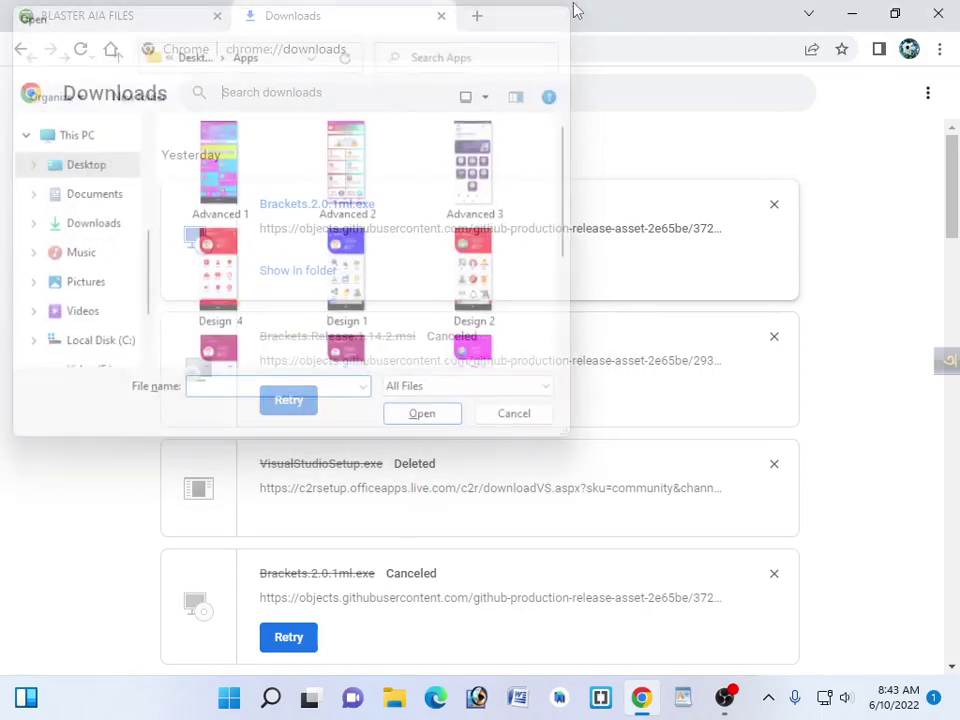
# - Minimize the Chrome window, launch Firefox from the desktop and decline making it the primary browser
pyautogui.click(851, 13)
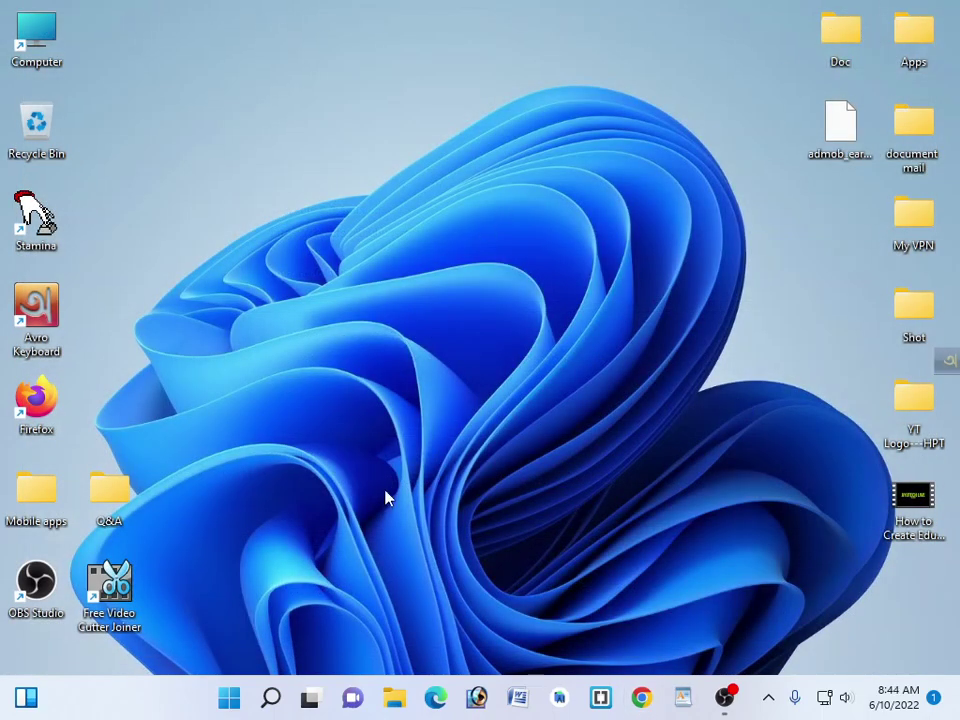
pyautogui.doubleClick(22, 425)
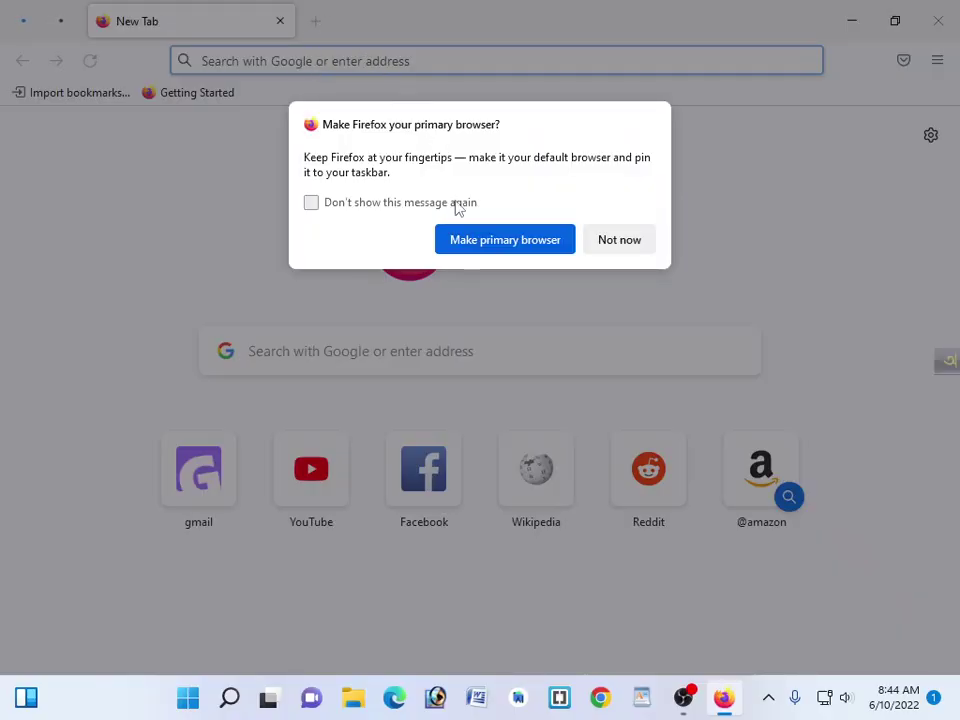
pyautogui.click(632, 247)
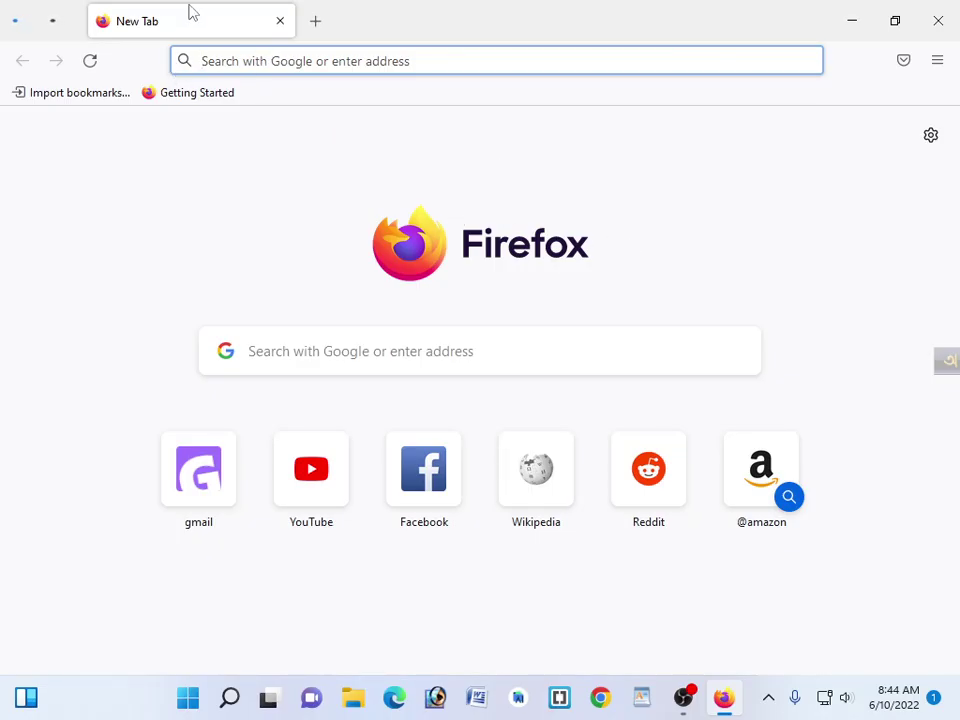
# - Search Google for "json" from the Firefox new tab page
pyautogui.click(408, 366)
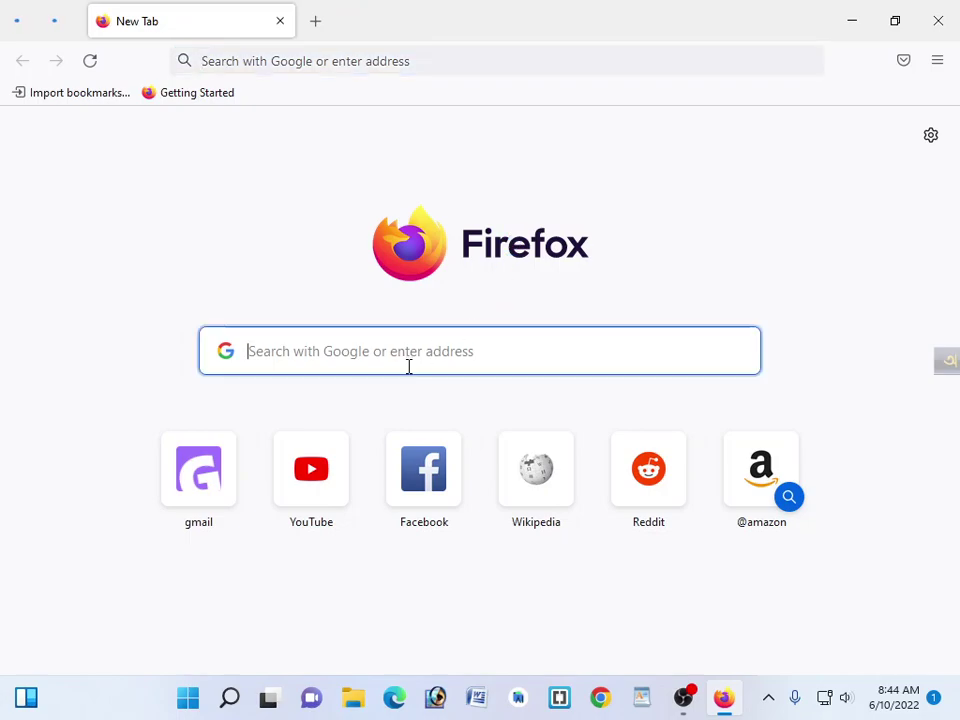
pyautogui.write('json')
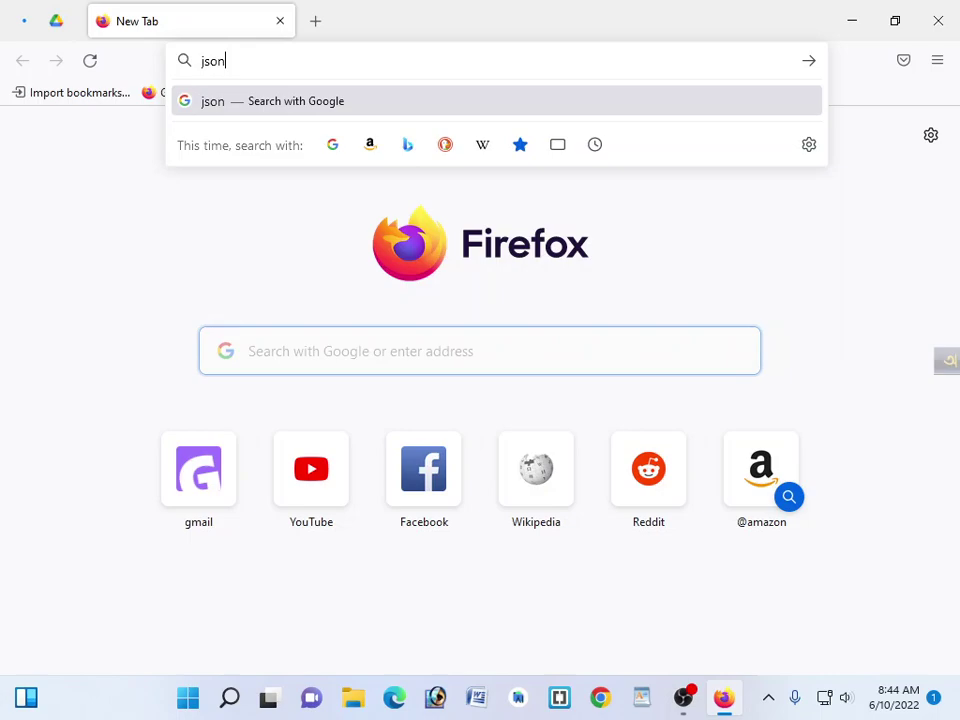
pyautogui.press('Return')
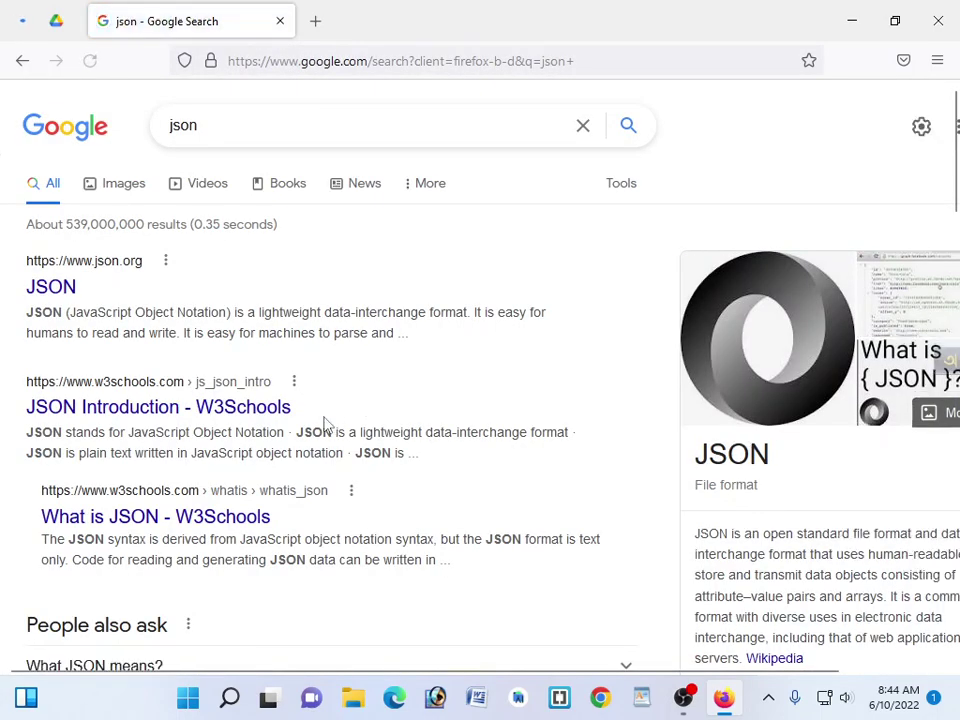
# - Look over the Google results for "json", including the People also ask questions
pyautogui.scroll(-3, 318, 416)
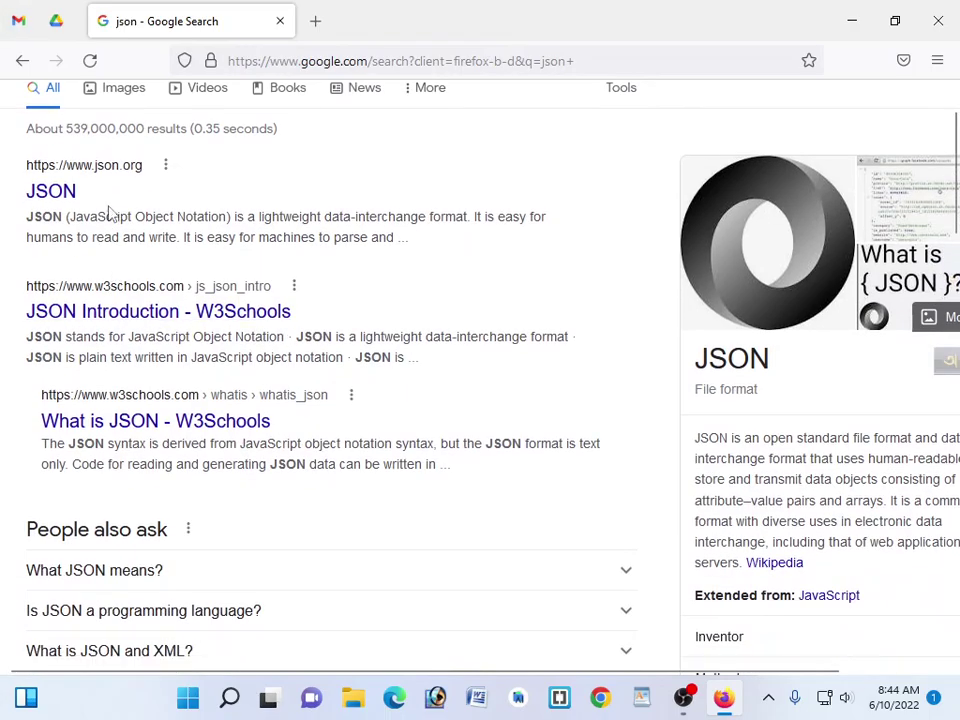
pyautogui.scroll(-1, 106, 193)
pyautogui.scroll(3, 105, 193)
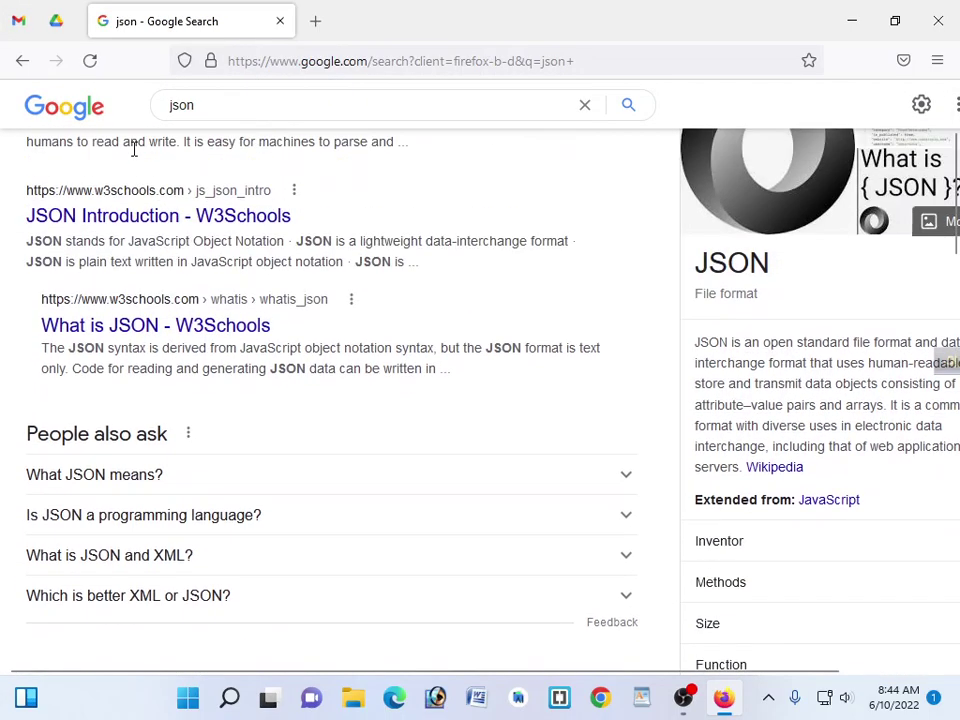
pyautogui.scroll(1, 213, 155)
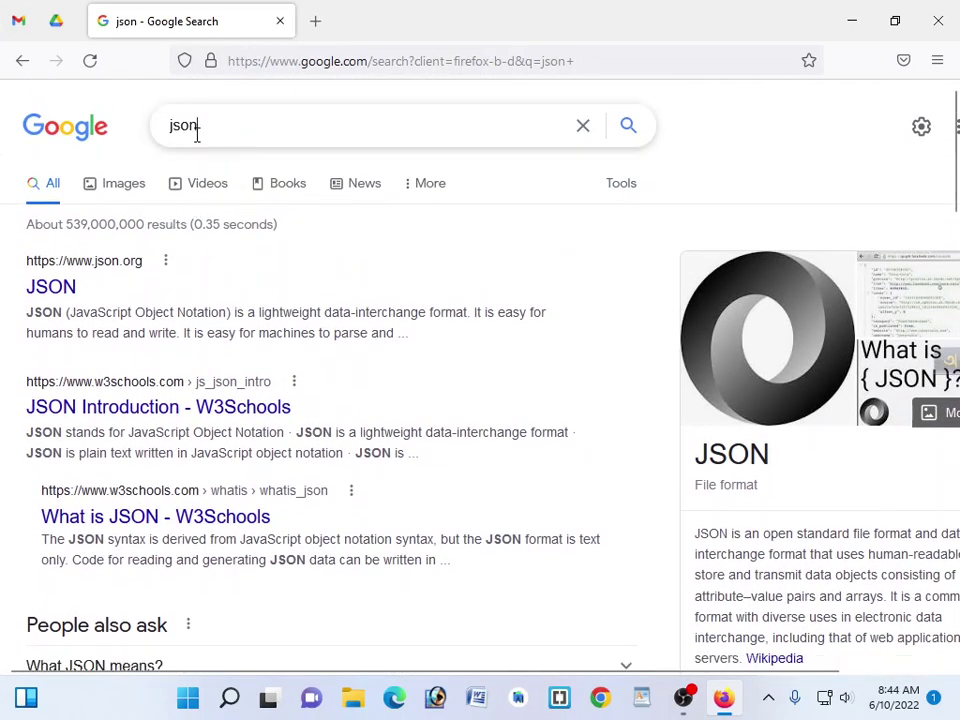
# - Replace the Google query with "firebase database" and run the search
pyautogui.moveTo(208, 133); pyautogui.dragTo(119, 128)
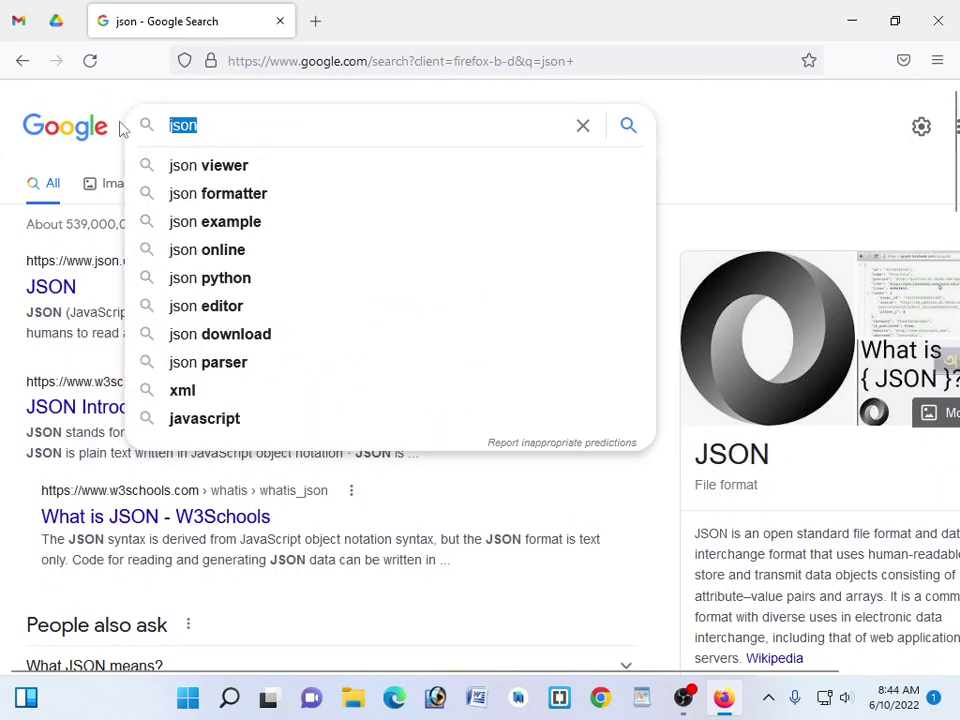
pyautogui.press('BackSpace')
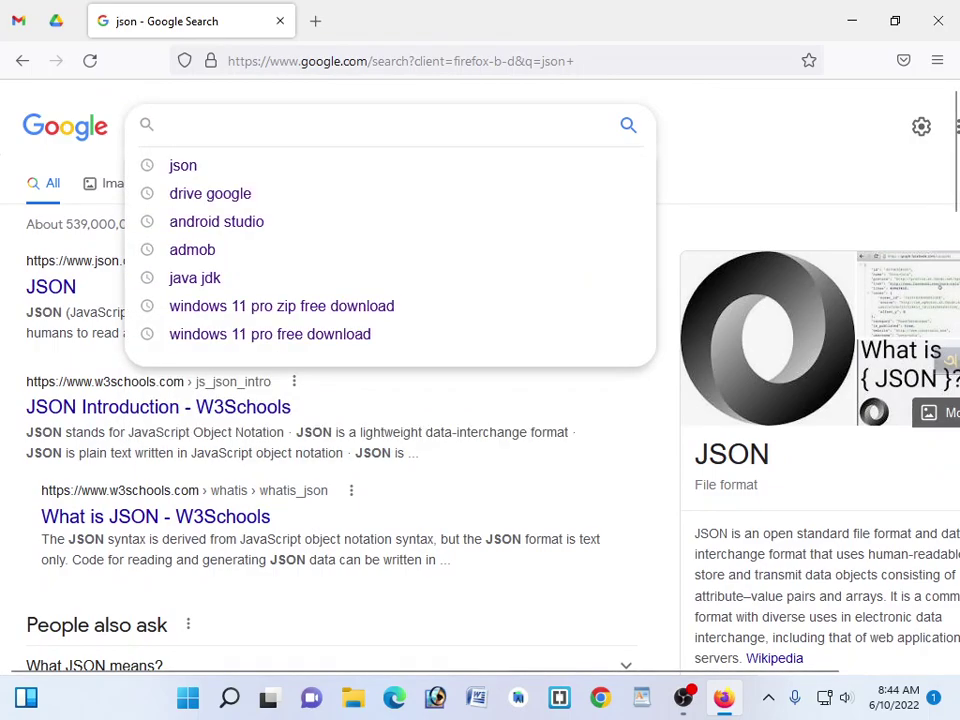
pyautogui.write('for')
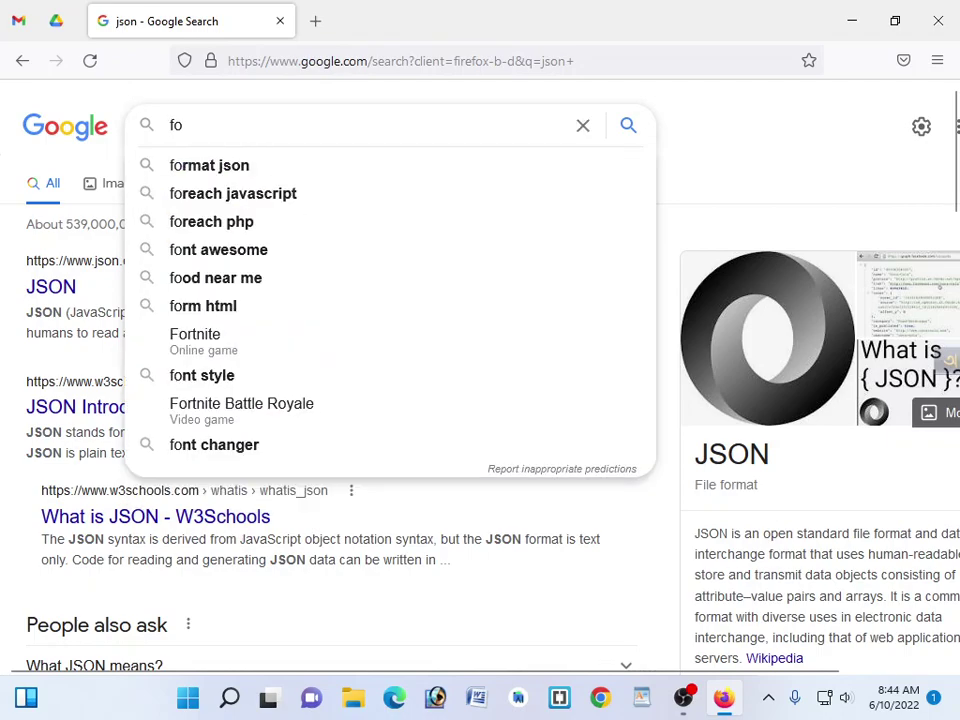
pyautogui.press('BackSpace')
pyautogui.press('BackSpace')
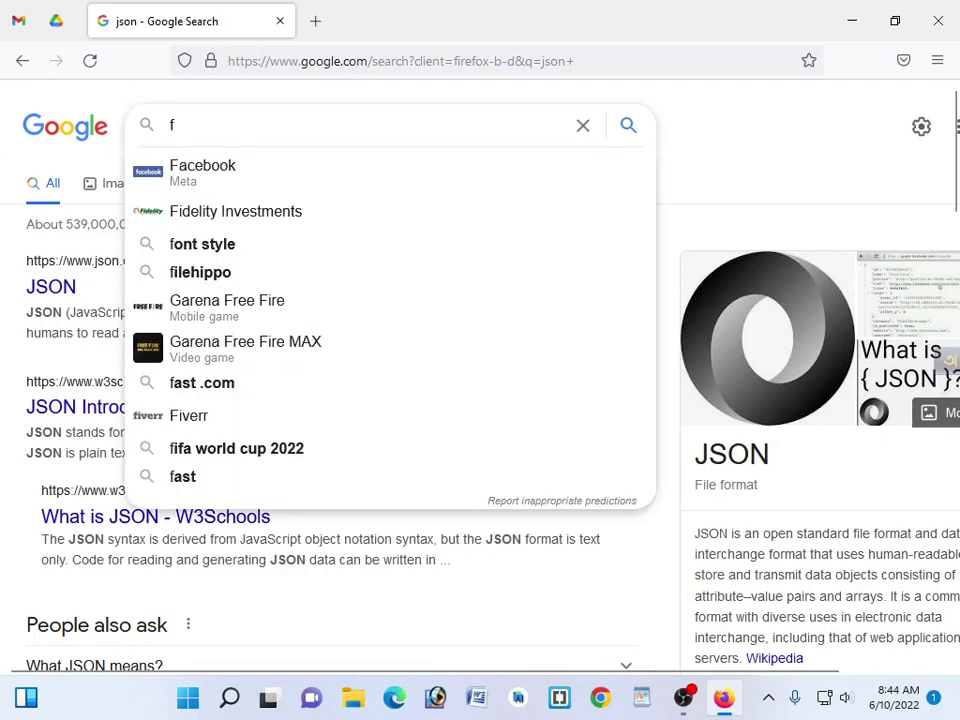
pyautogui.write('ire')
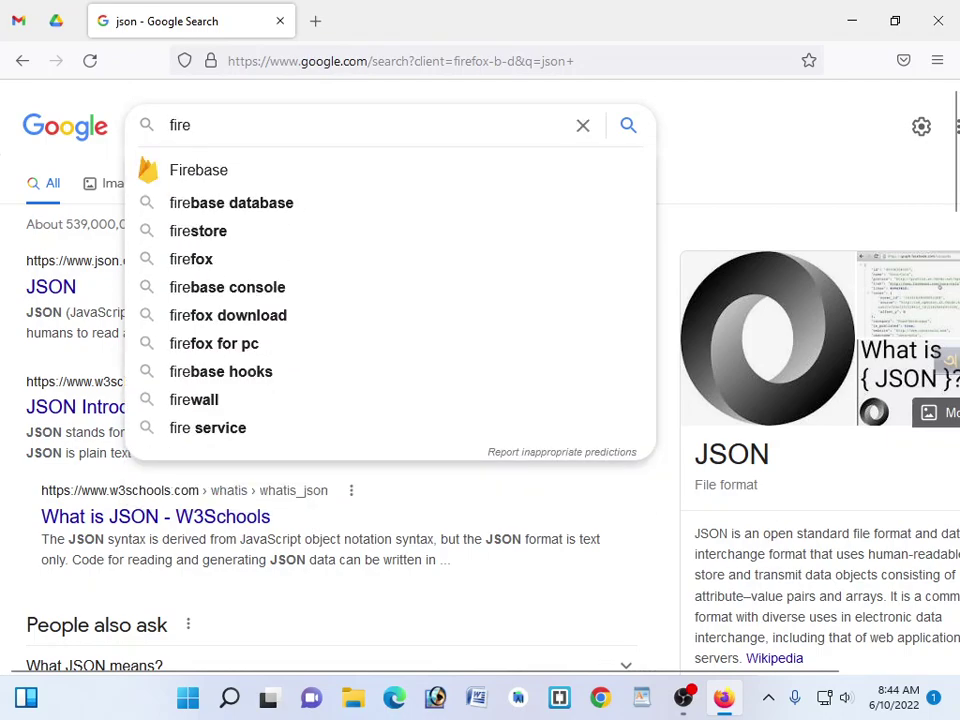
pyautogui.press('Down')
pyautogui.press('Down')
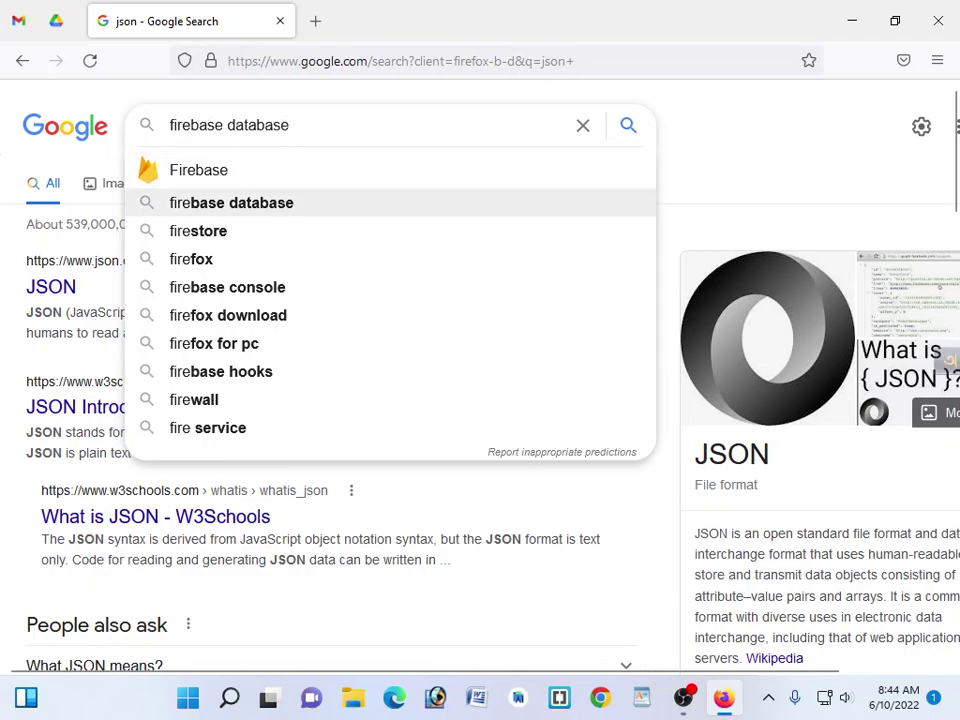
pyautogui.press('Return')
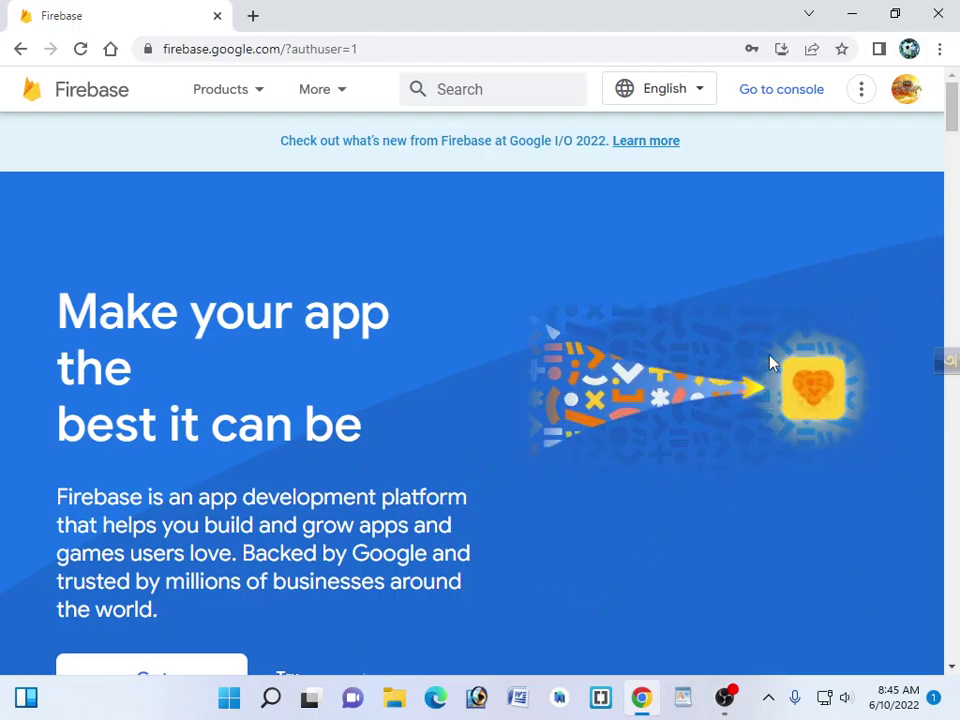
# - Open the Firebase console from the Firebase site and start a new project named "xxx cash", continuing to the Google Analytics stage
pyautogui.click(799, 95)
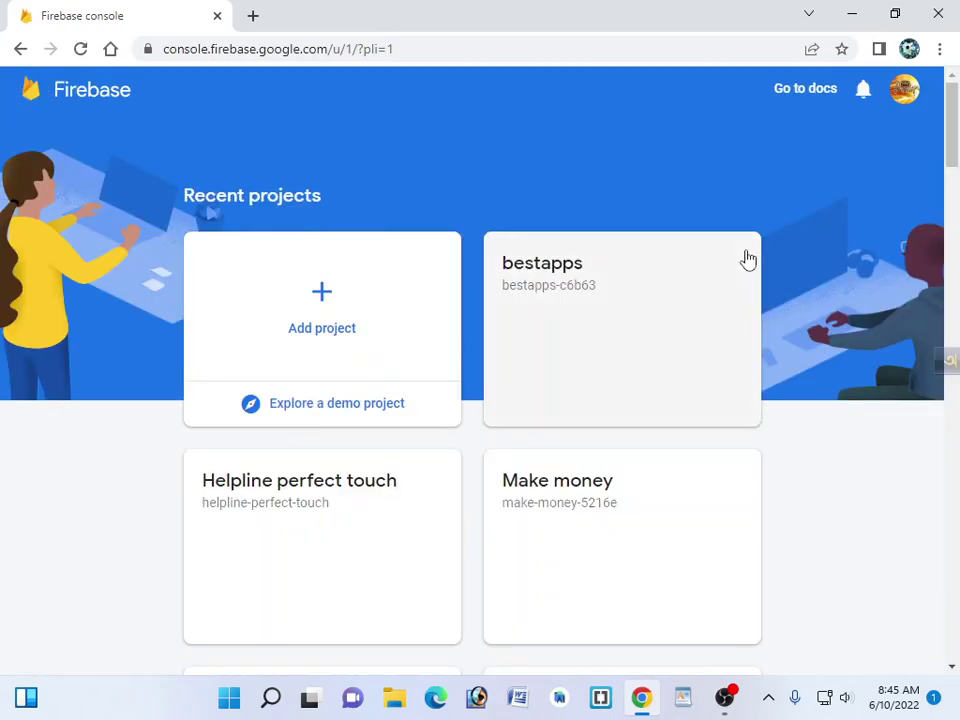
pyautogui.click(343, 326)
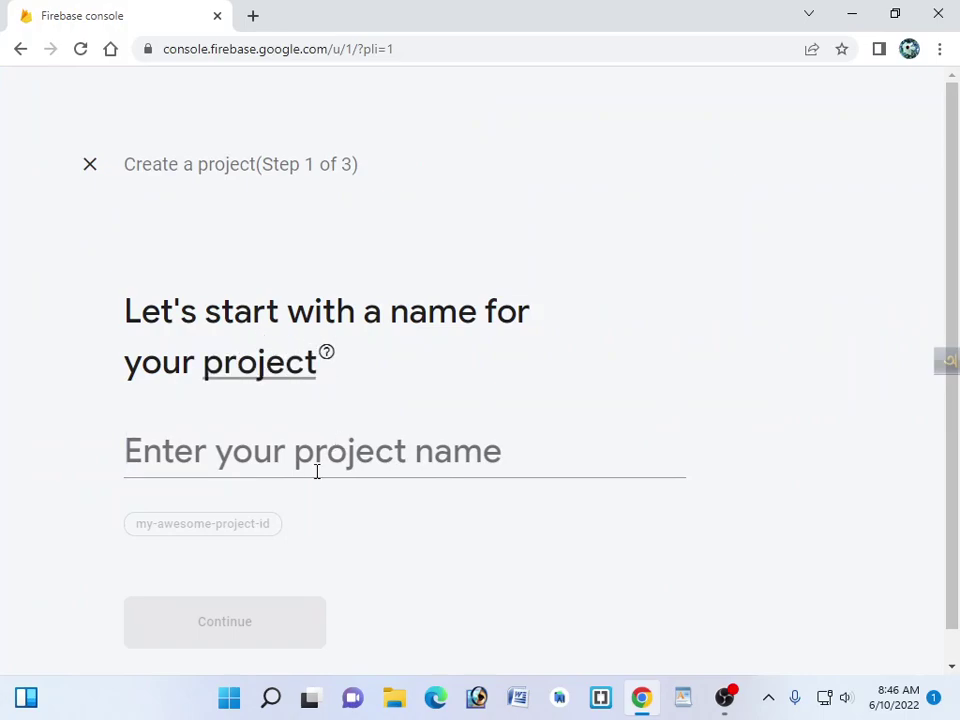
pyautogui.click(316, 471)
pyautogui.write('xx')
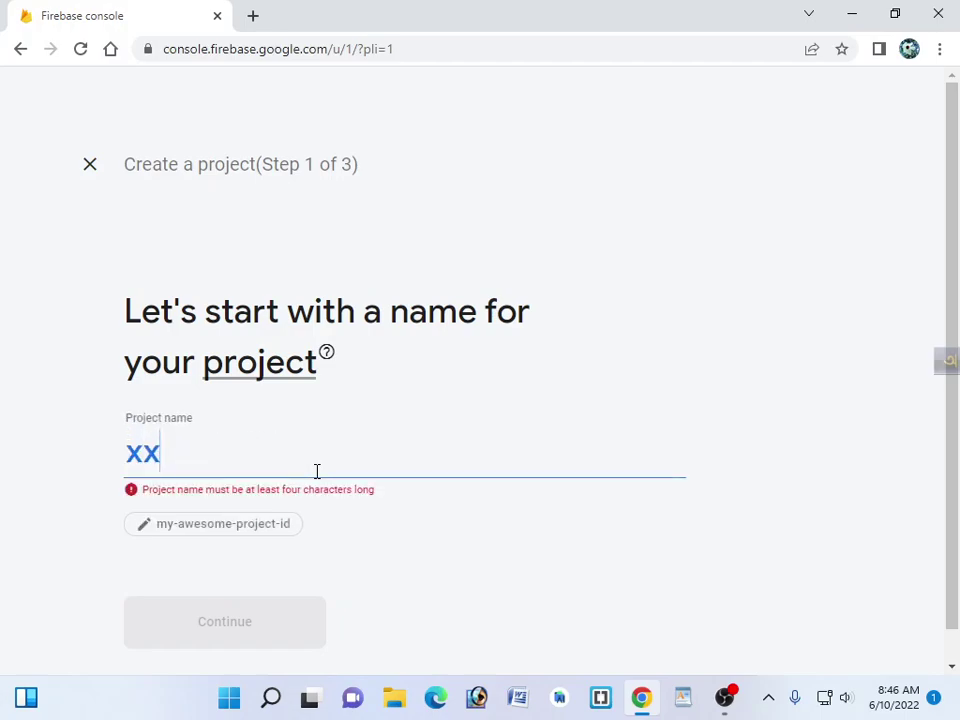
pyautogui.write('x')
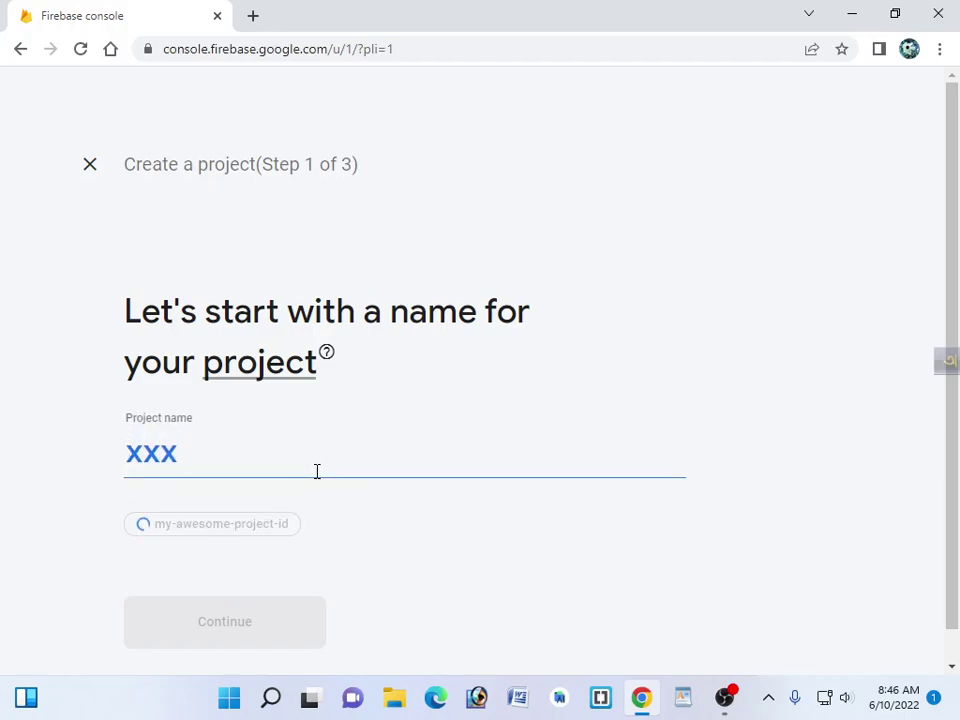
pyautogui.write(' Cash')
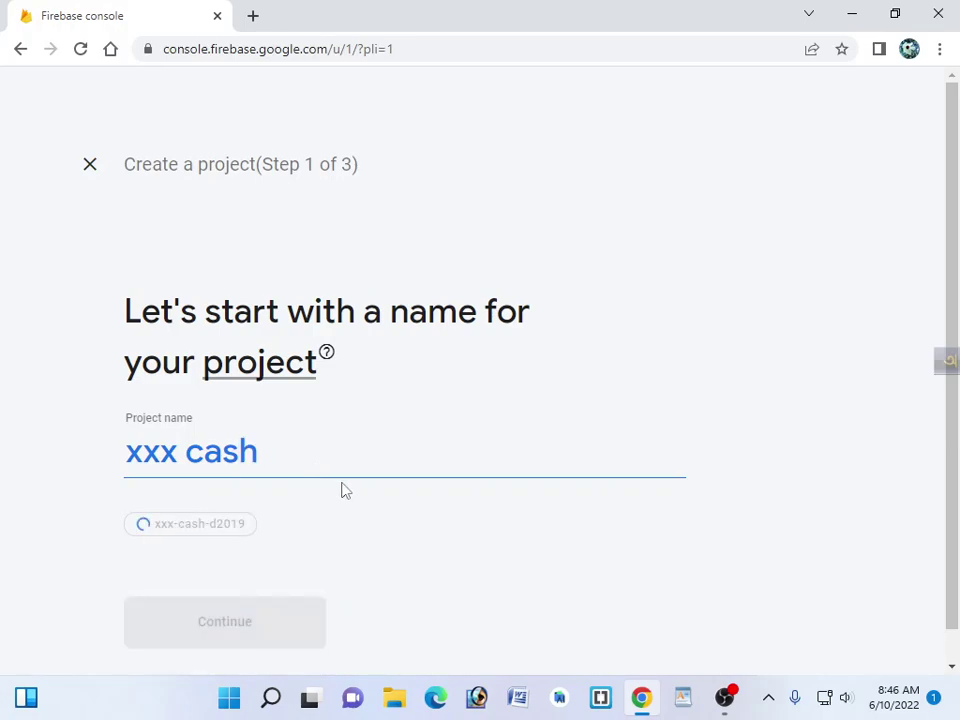
pyautogui.scroll(-1, 320, 480)
pyautogui.click(289, 574)
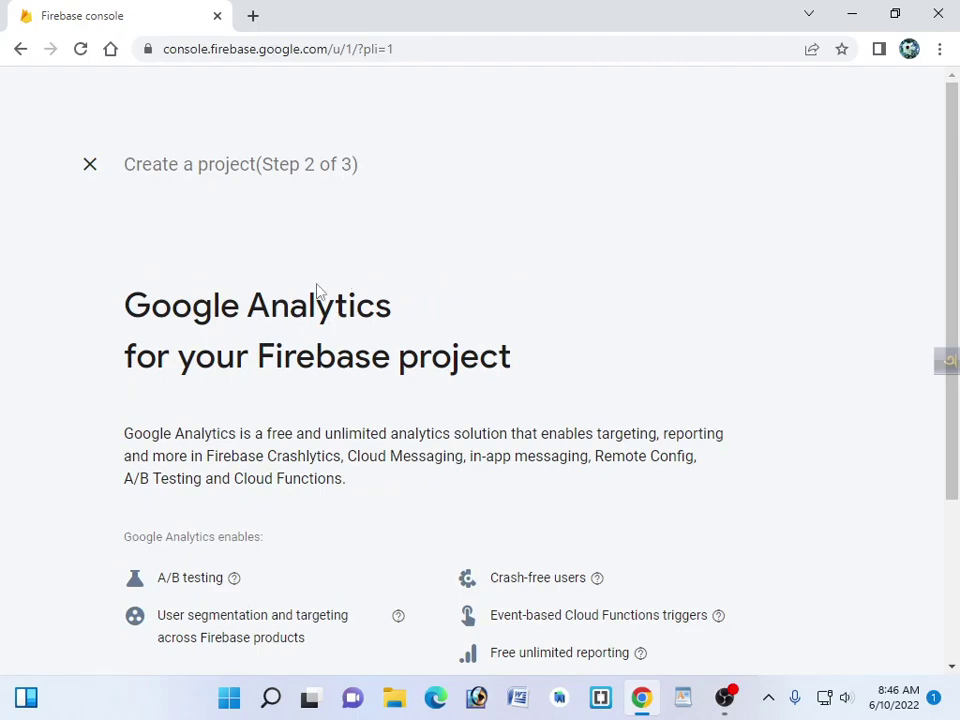
# - Keep Google Analytics enabled, choose Default Account for Firebase as the Analytics account and create the project
pyautogui.scroll(-3, 345, 270)
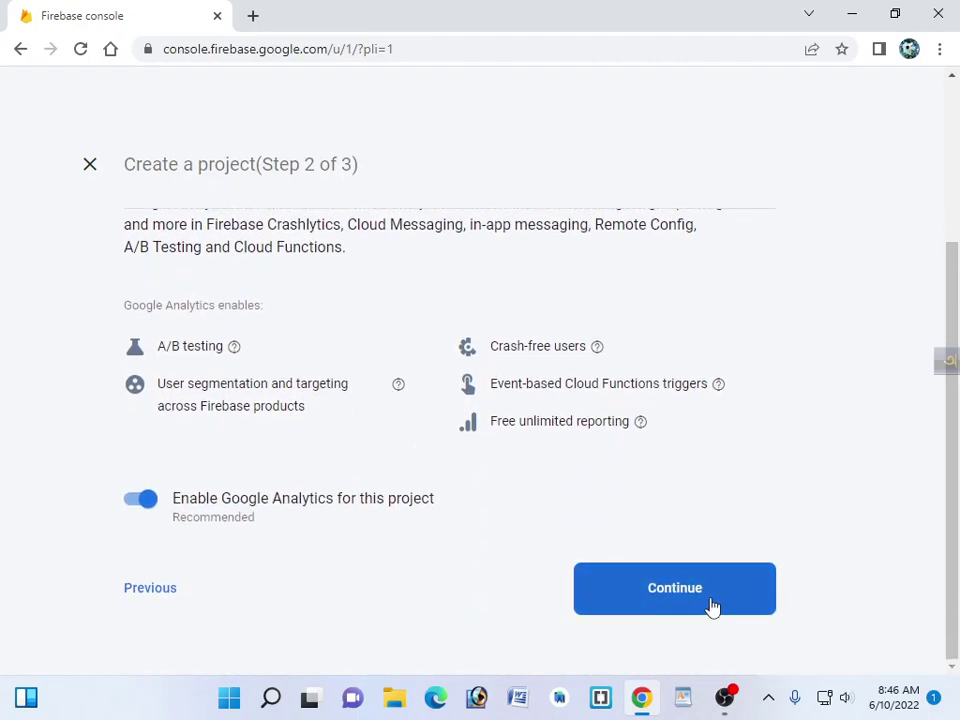
pyautogui.click(711, 606)
pyautogui.click(416, 436)
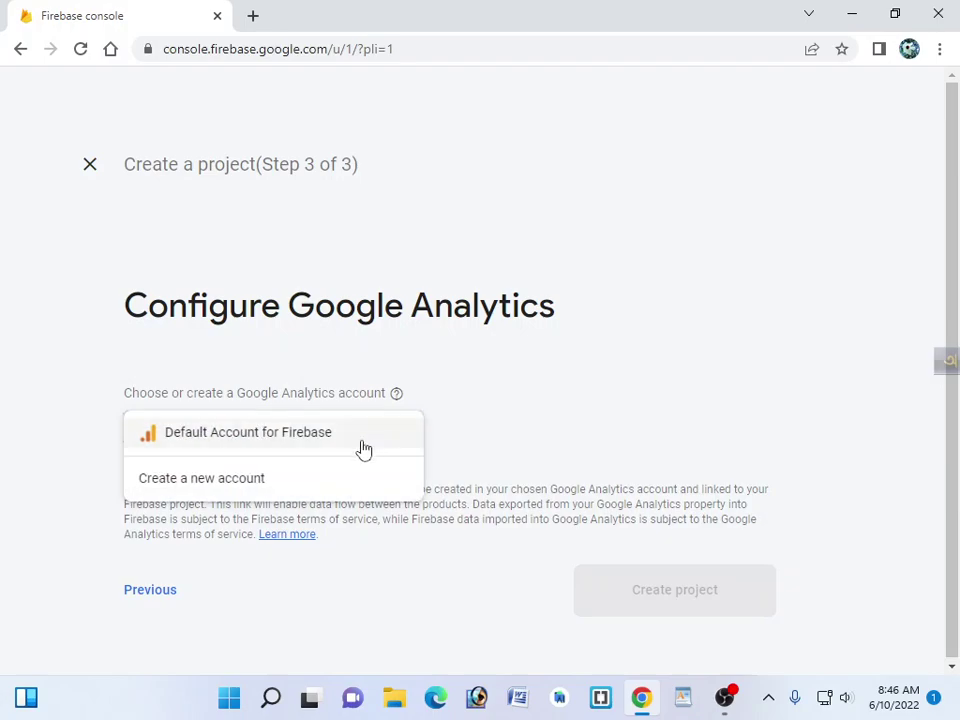
pyautogui.click(266, 452)
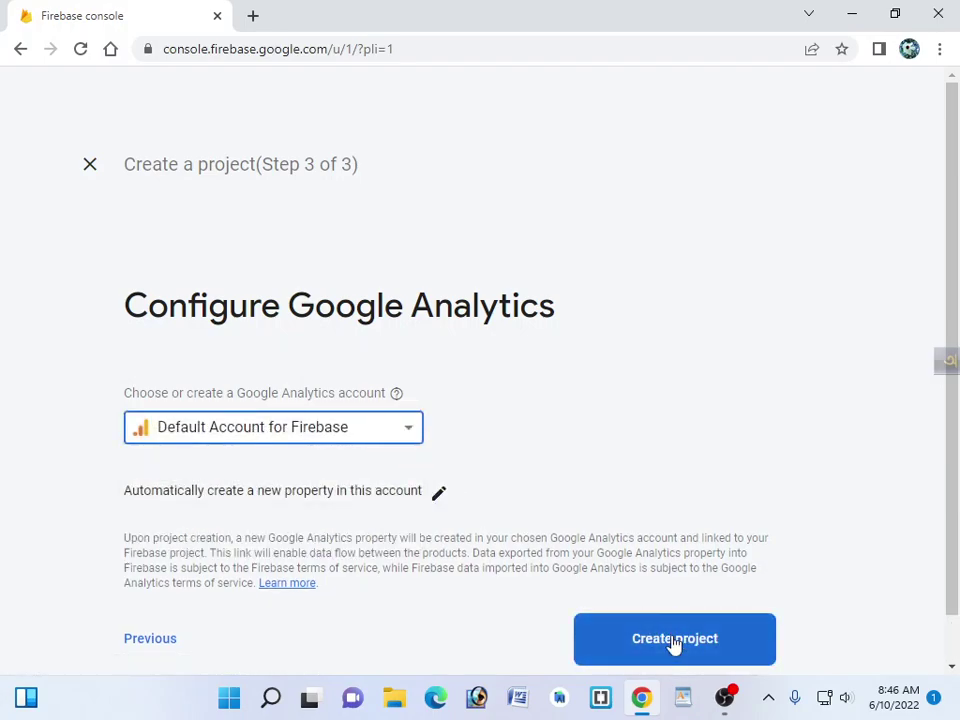
pyautogui.click(675, 640)
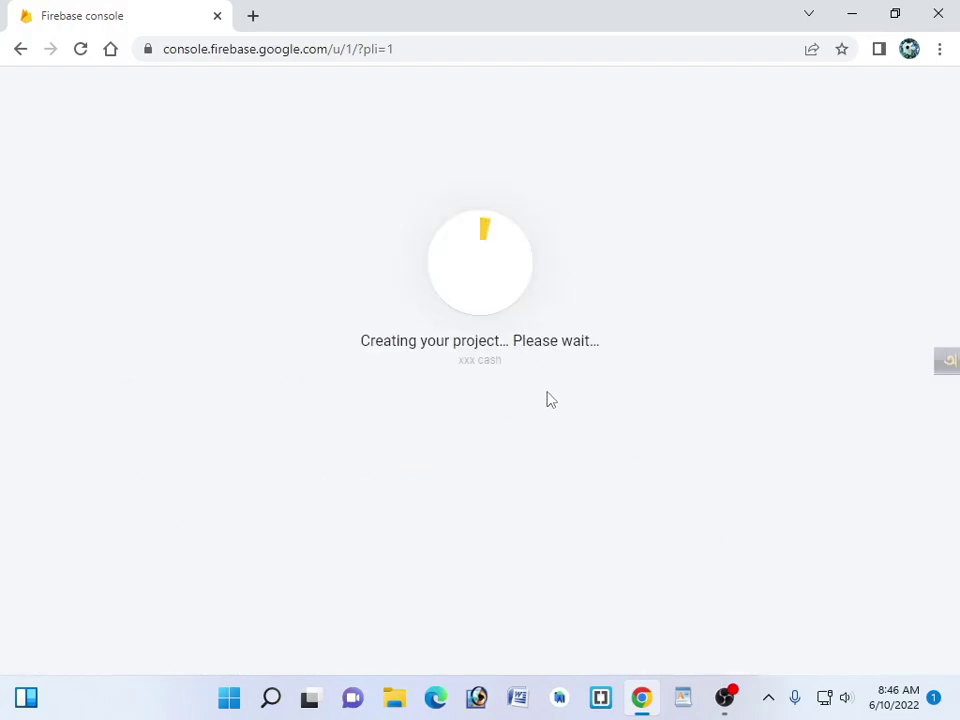
# - Continue from the finished project creation to the overview page of the xxx cash project
pyautogui.hotkey('ctrl', '-')
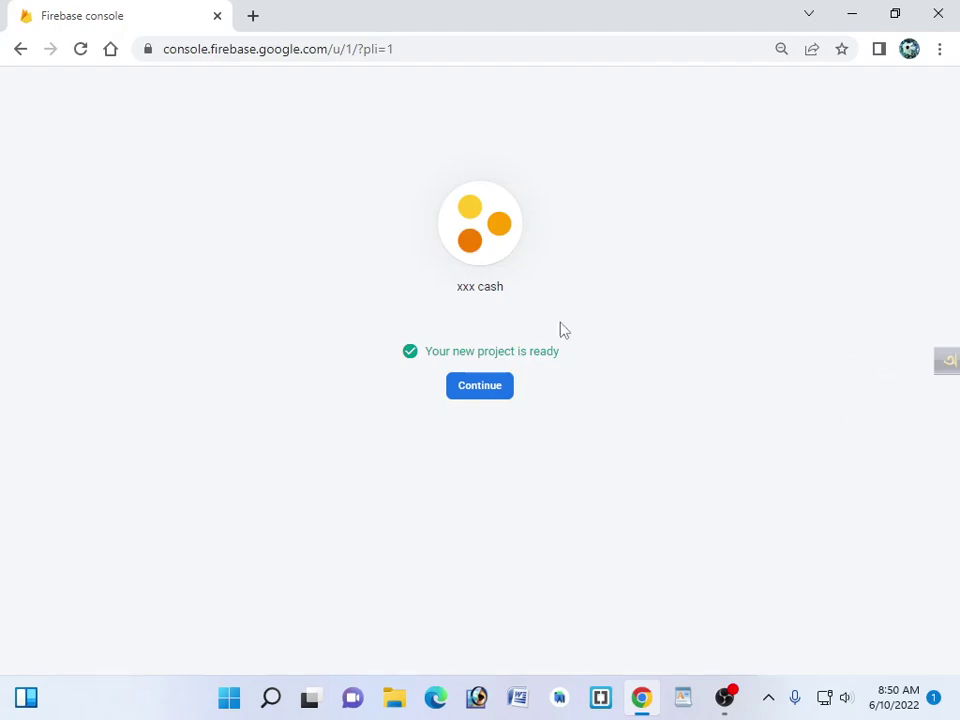
pyautogui.click(466, 392)
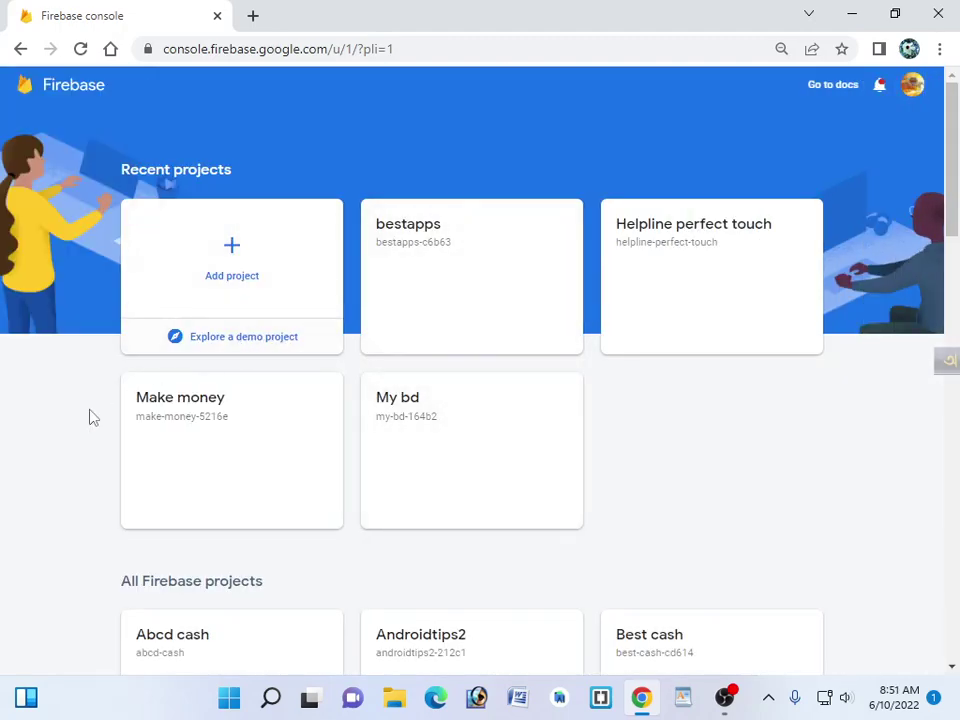
pyautogui.click(542, 336)
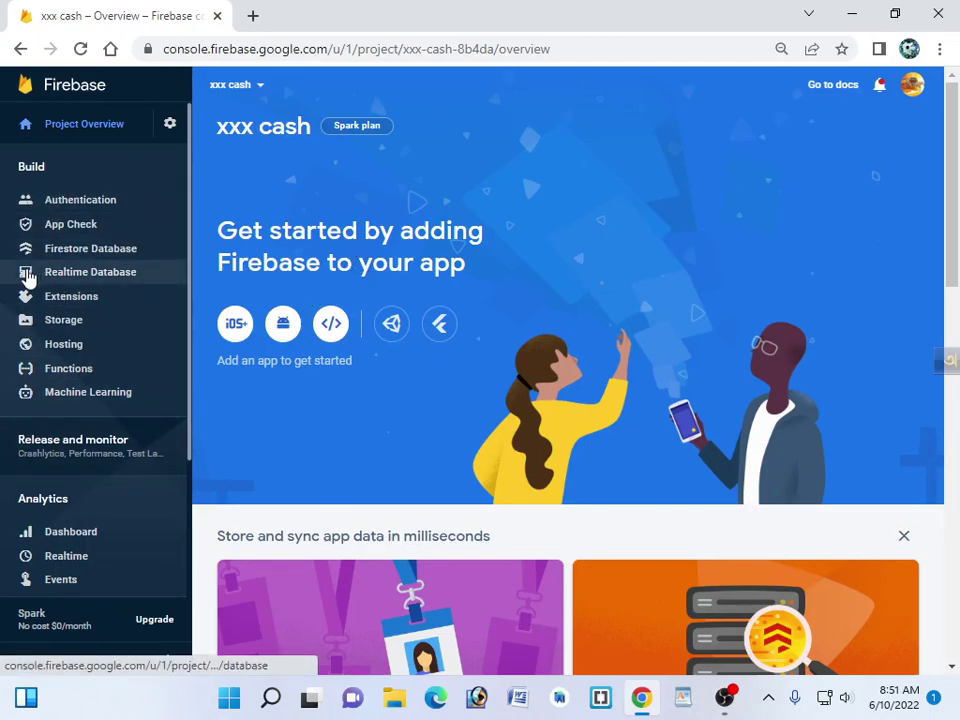
# - Start creating a Realtime Database for the project, trying Singapore (asia-southeast1) as its location before settling on United States (us-central1)
pyautogui.click(112, 285)
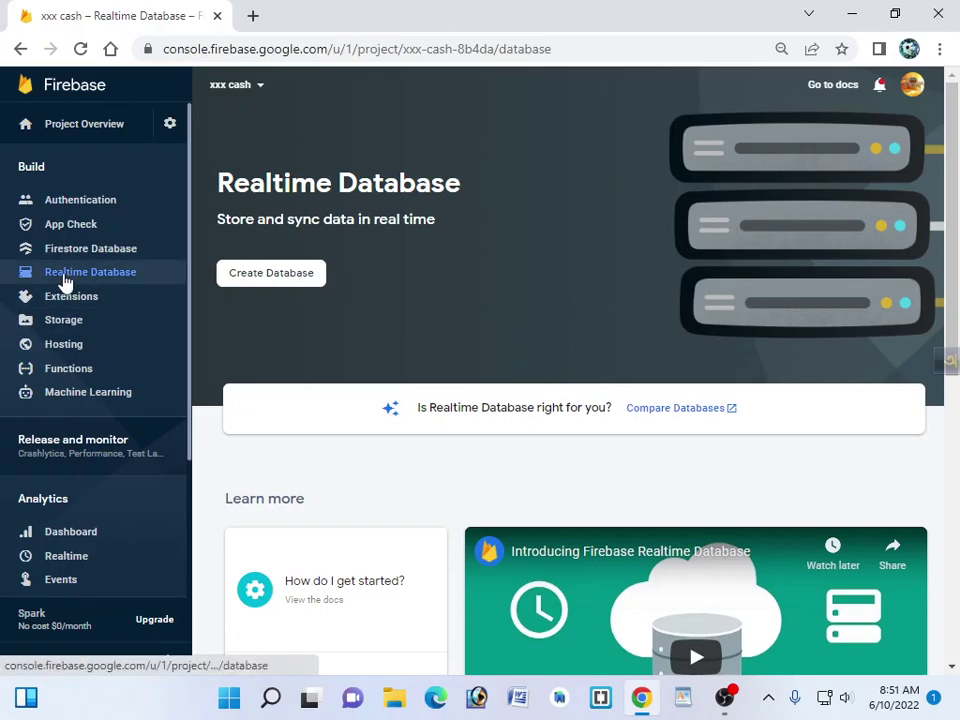
pyautogui.click(257, 280)
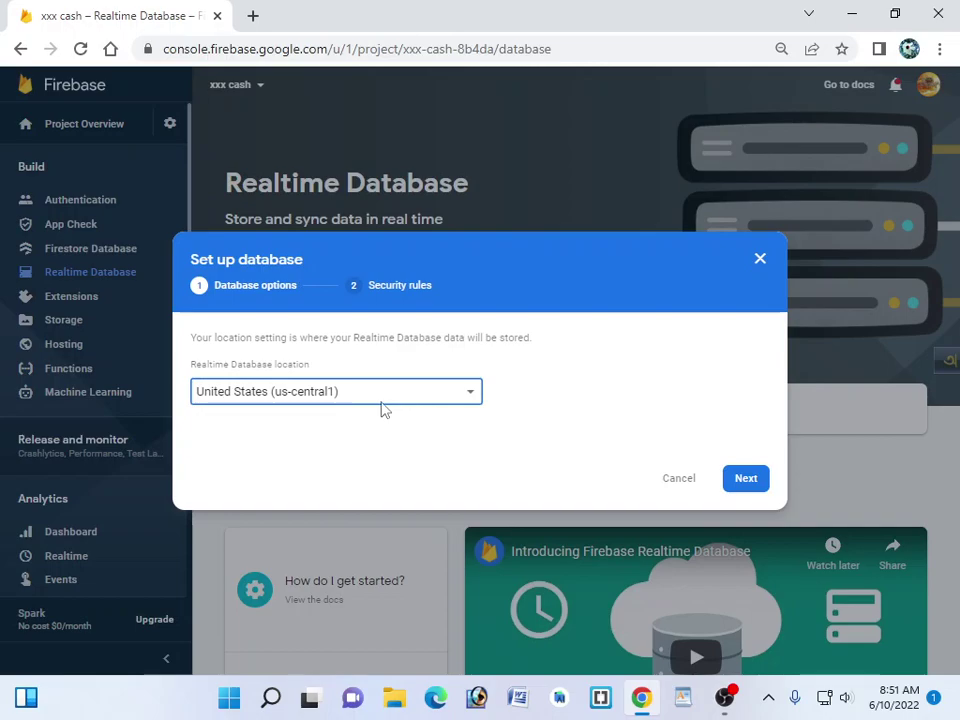
pyautogui.click(469, 399)
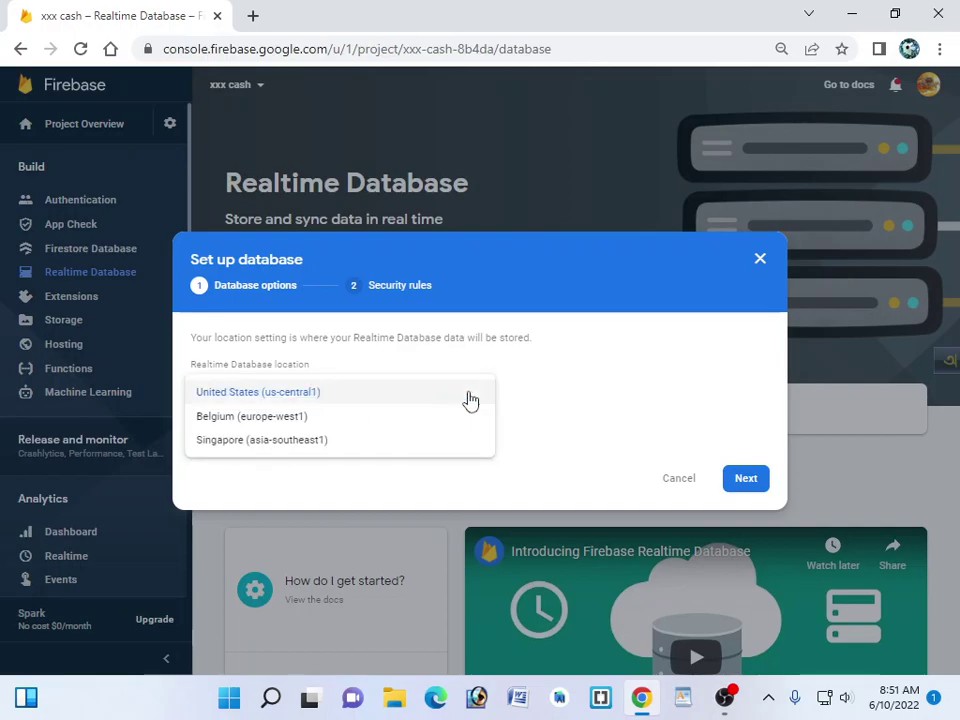
pyautogui.click(311, 445)
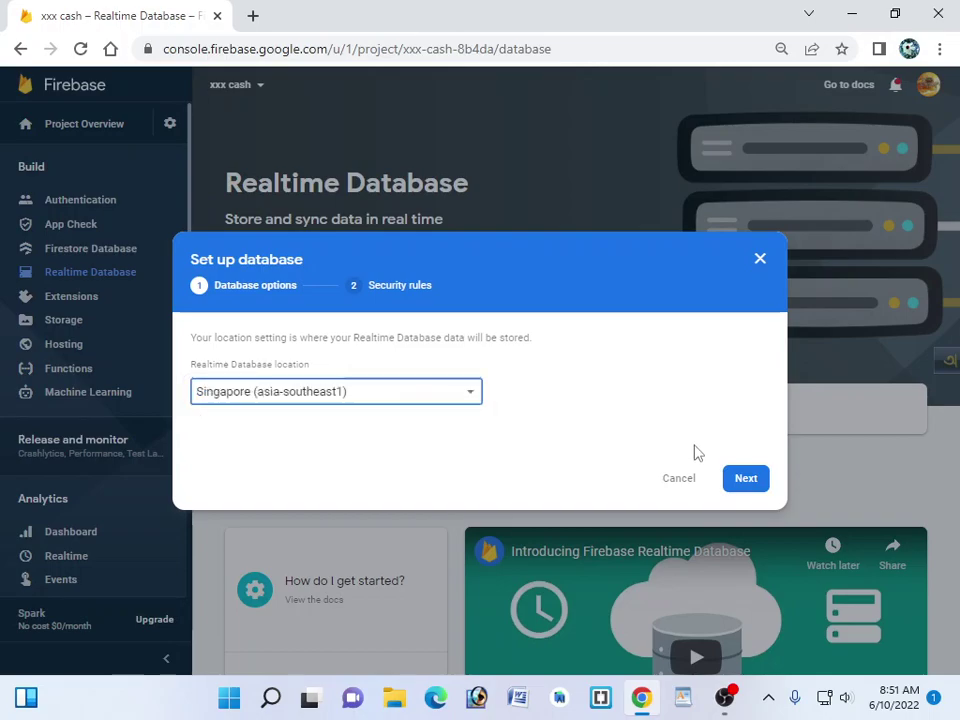
pyautogui.click(453, 392)
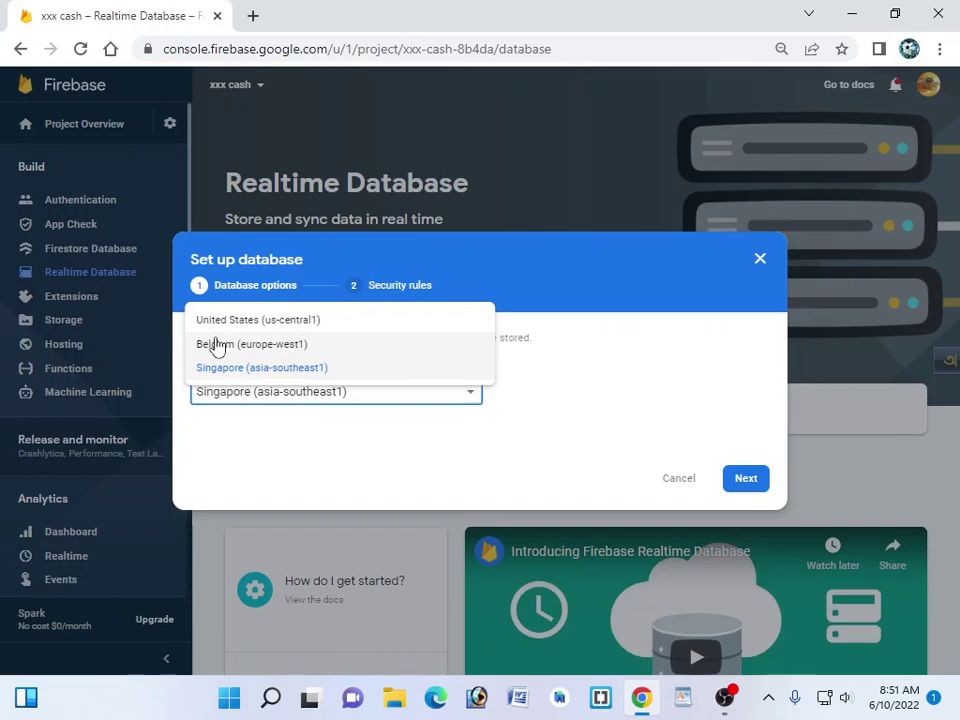
pyautogui.click(284, 322)
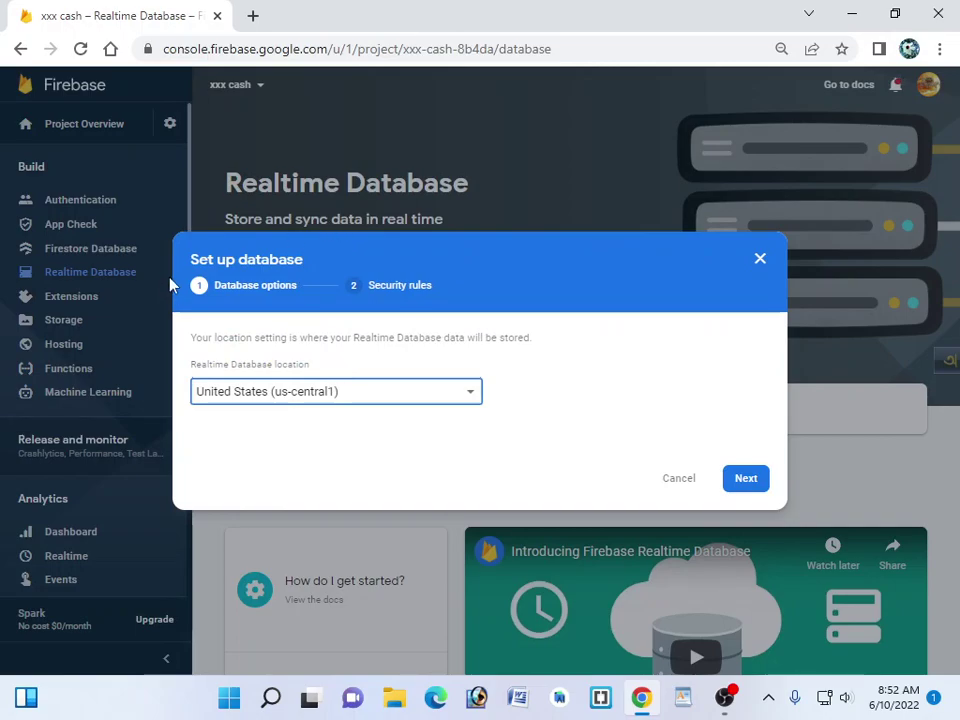
# - Search Google in a new browser tab for "google data center" and show the image results
pyautogui.click(252, 15)
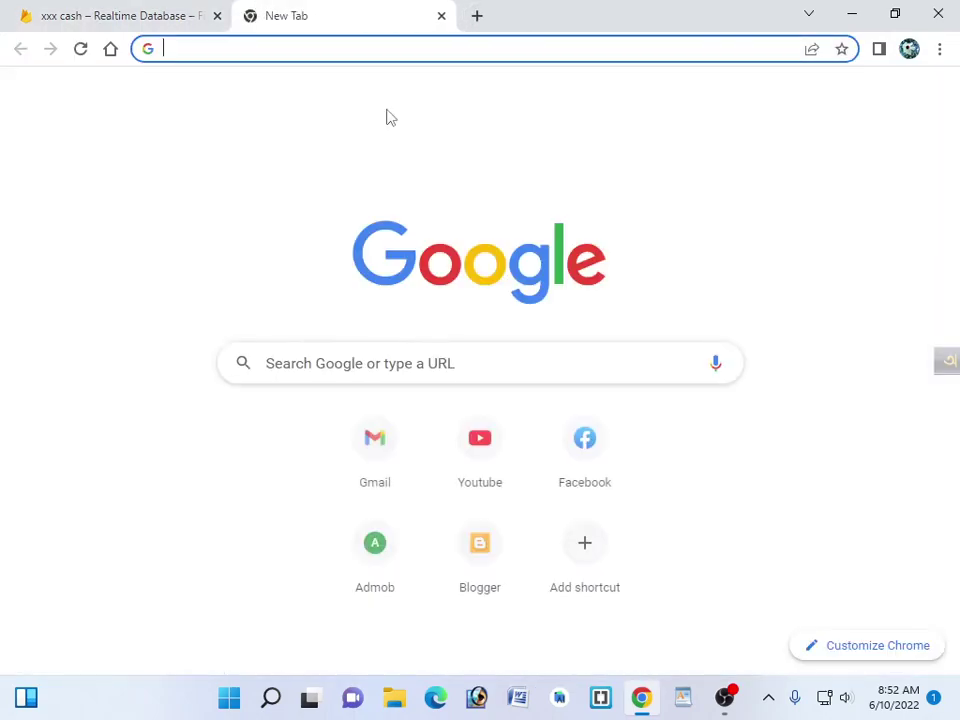
pyautogui.click(474, 351)
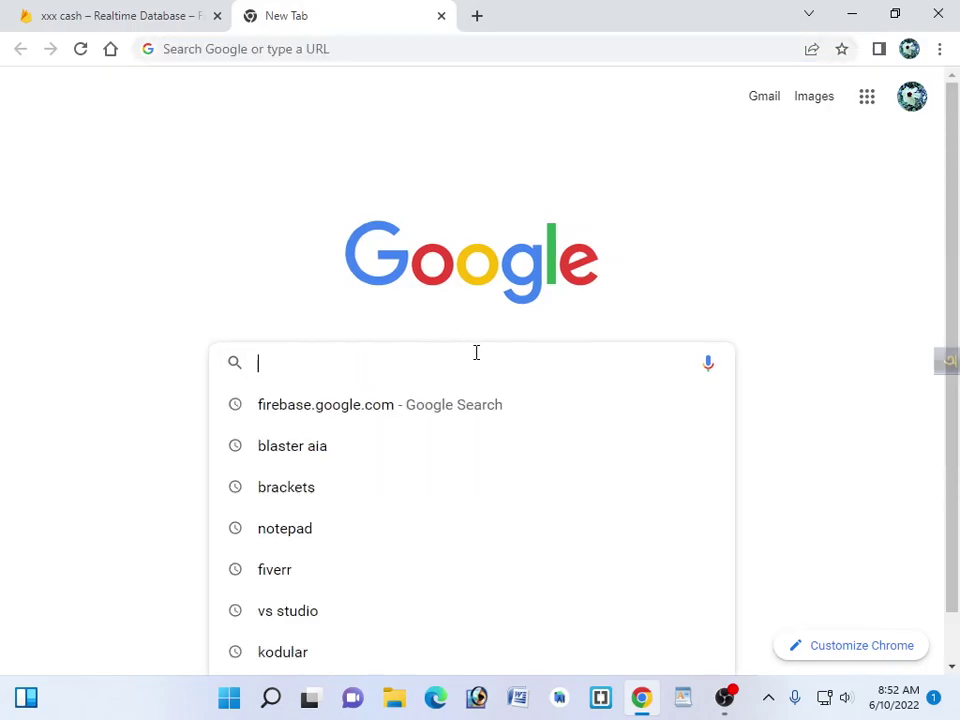
pyautogui.write('goog')
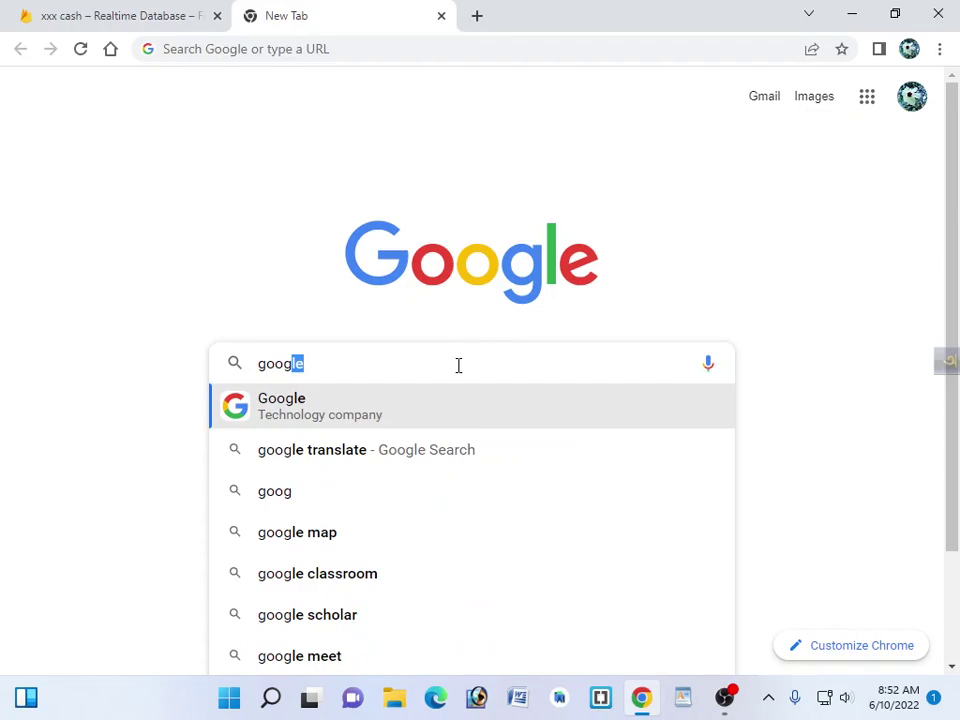
pyautogui.write('le fa')
pyautogui.press('BackSpace')
pyautogui.press('BackSpace')
pyautogui.write('s')
pyautogui.press('BackSpace')
pyautogui.write('da')
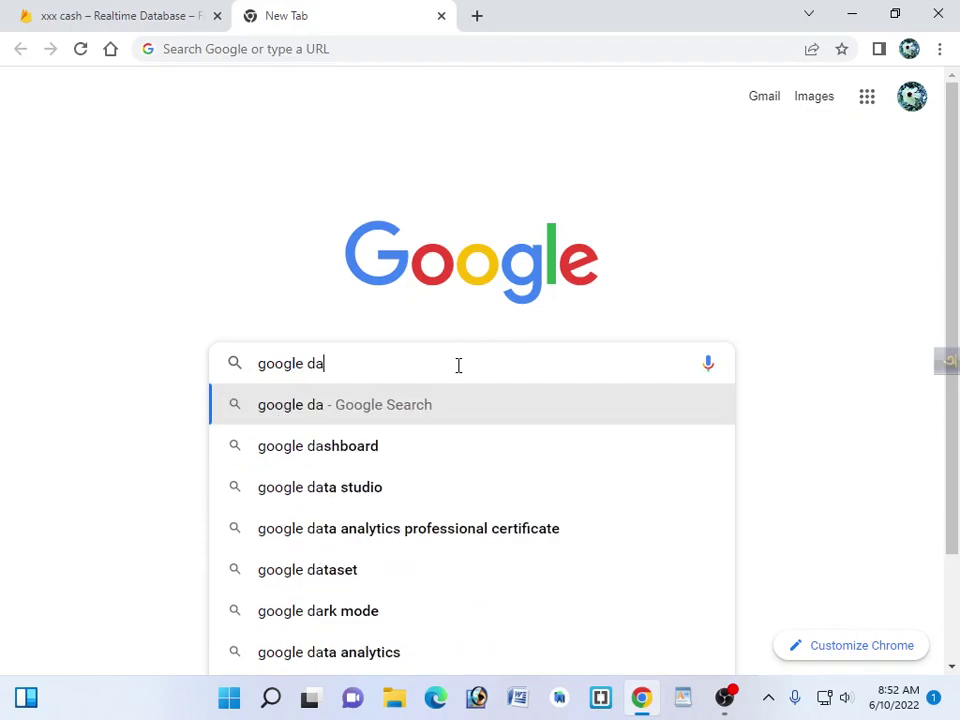
pyautogui.write('ta')
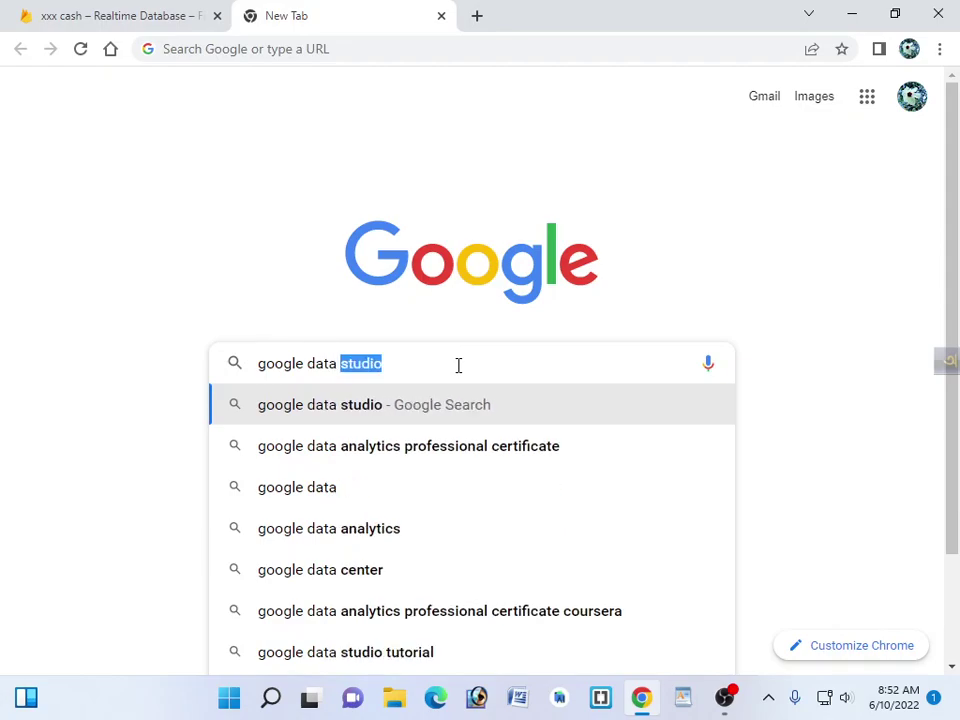
pyautogui.write(' cen')
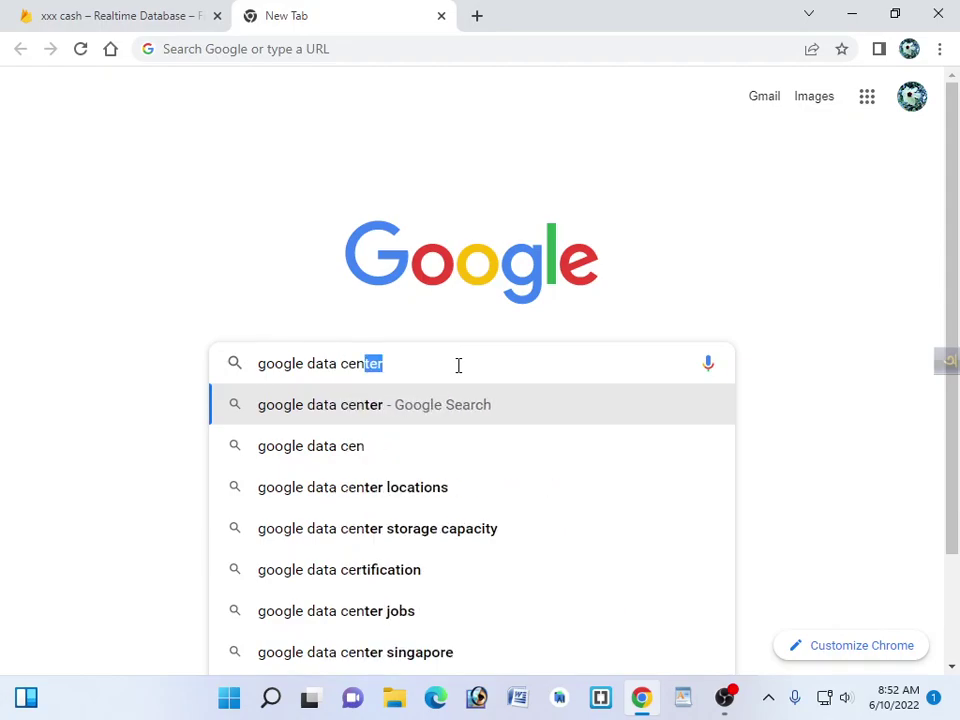
pyautogui.press('Return')
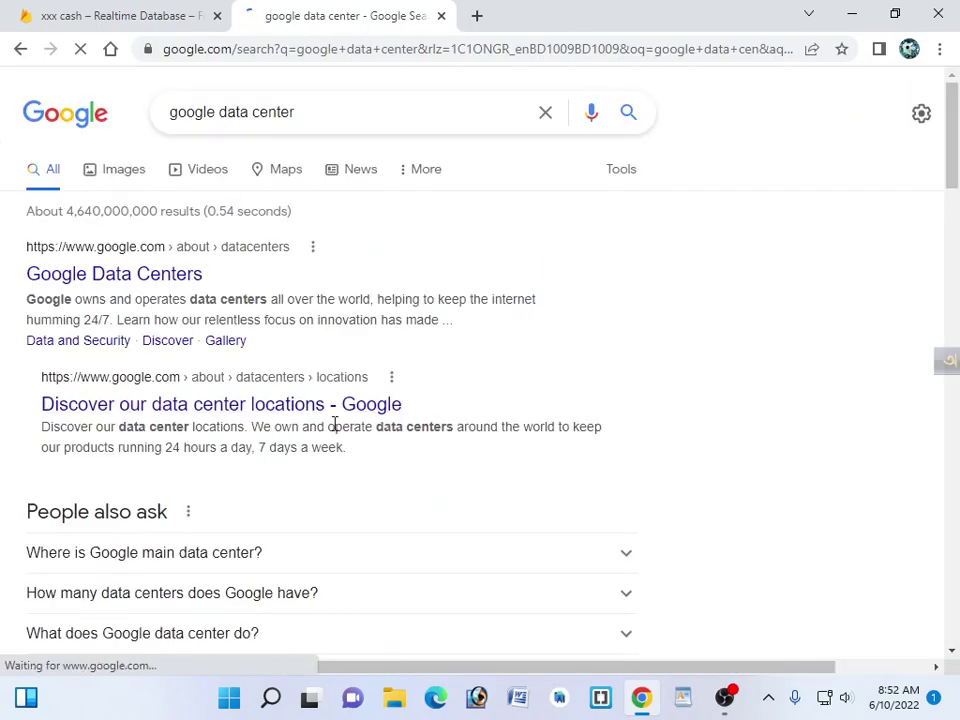
pyautogui.click(121, 177)
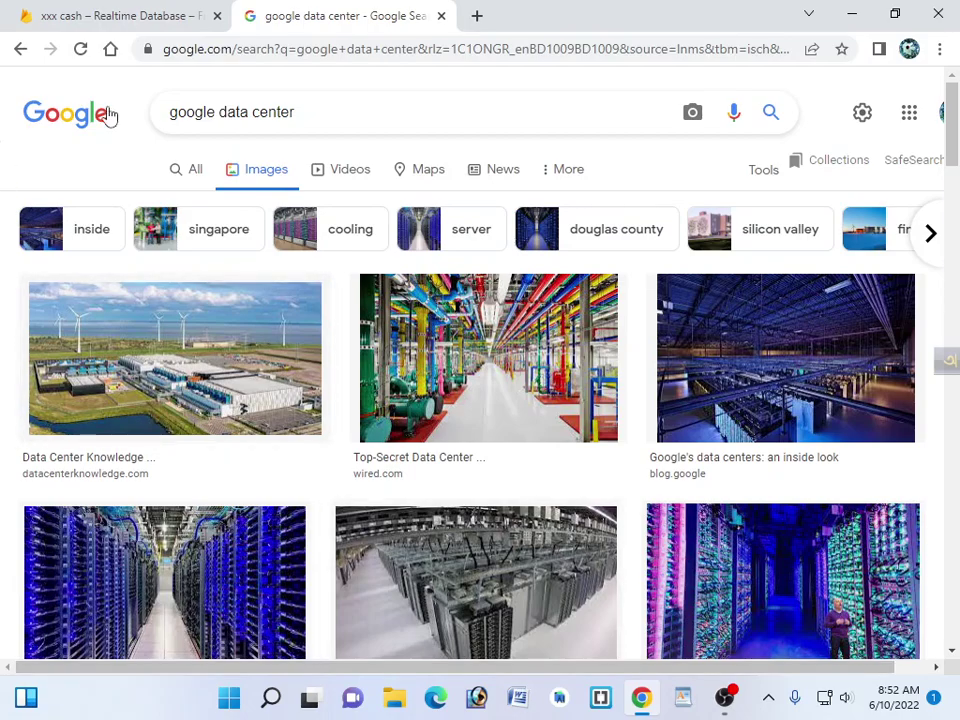
# - Examine several data center pictures in the image results, including the Time, Keyword, Data and Security, and Data Center Frontier previews
pyautogui.scroll(-2, 666, 339)
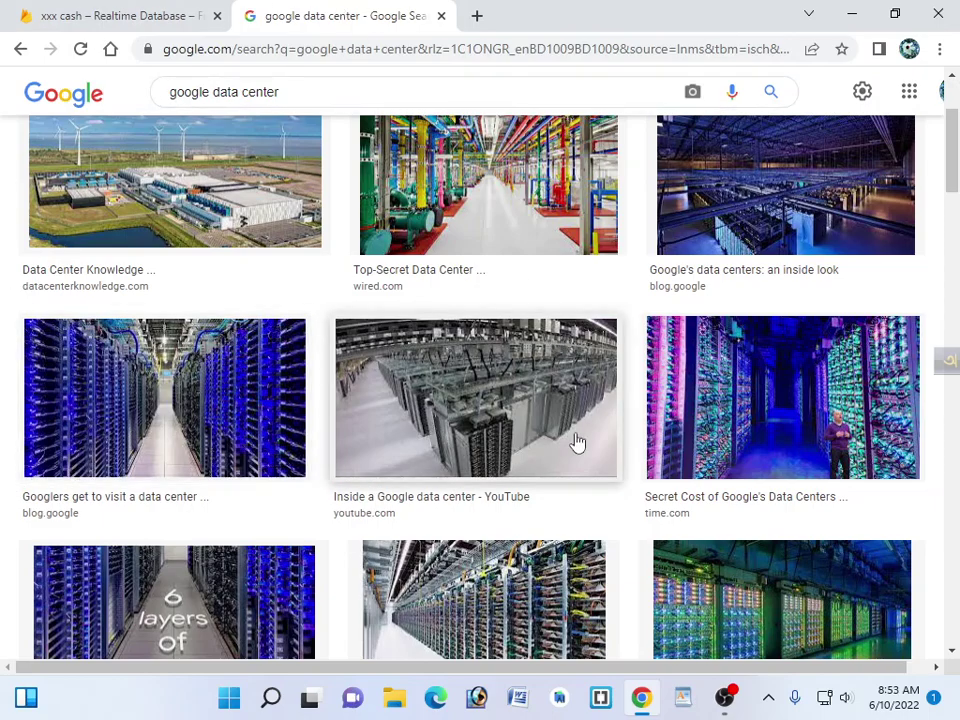
pyautogui.click(703, 421)
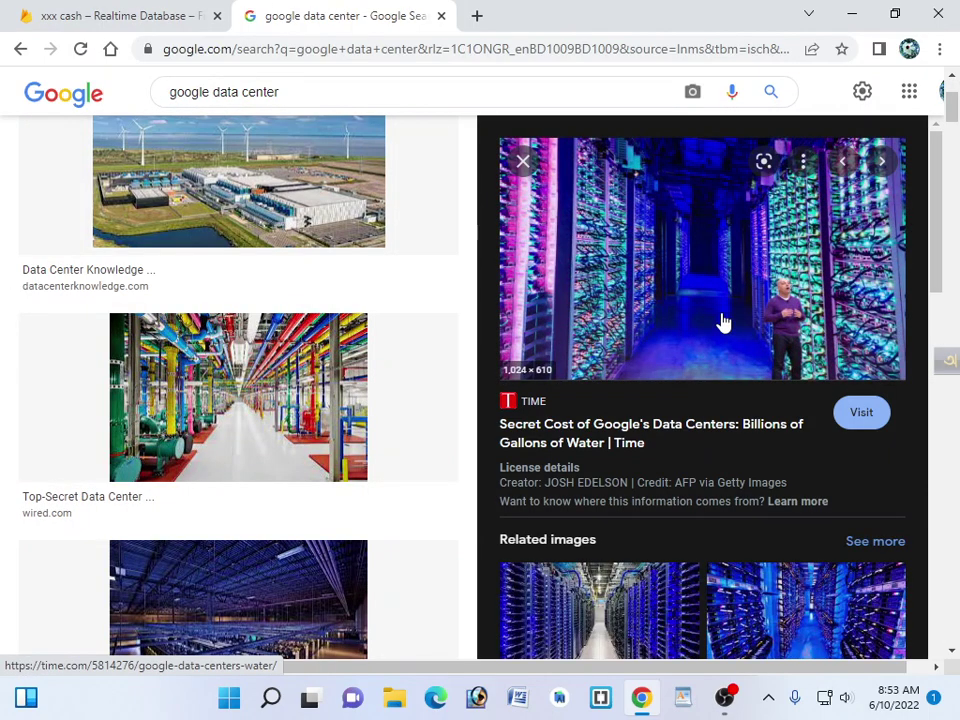
pyautogui.scroll(-1, 696, 546)
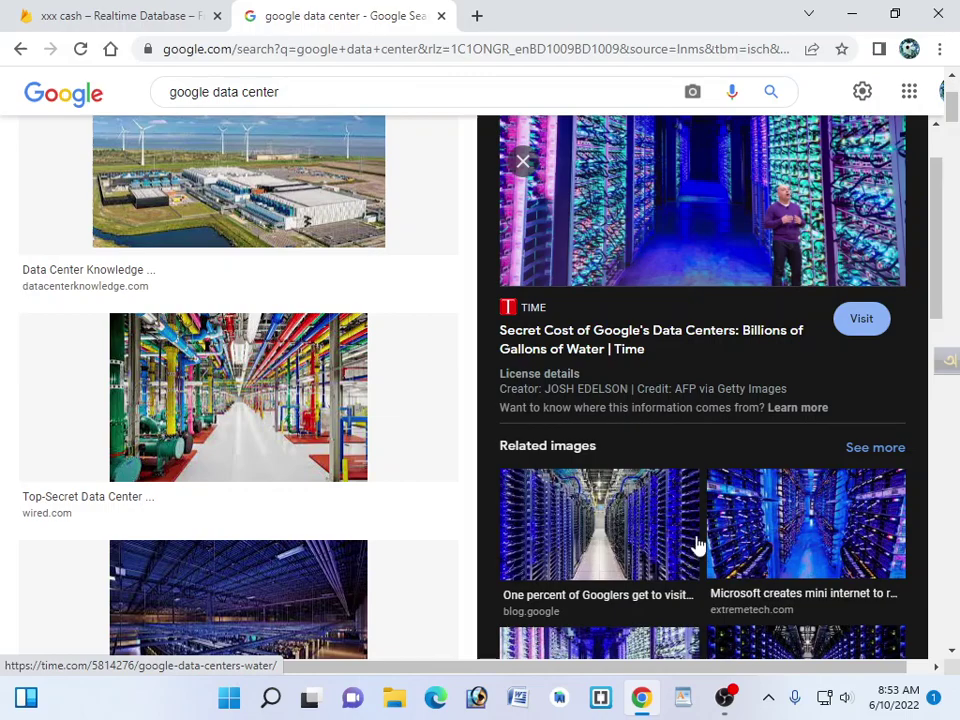
pyautogui.click(632, 525)
pyautogui.scroll(-1, 654, 279)
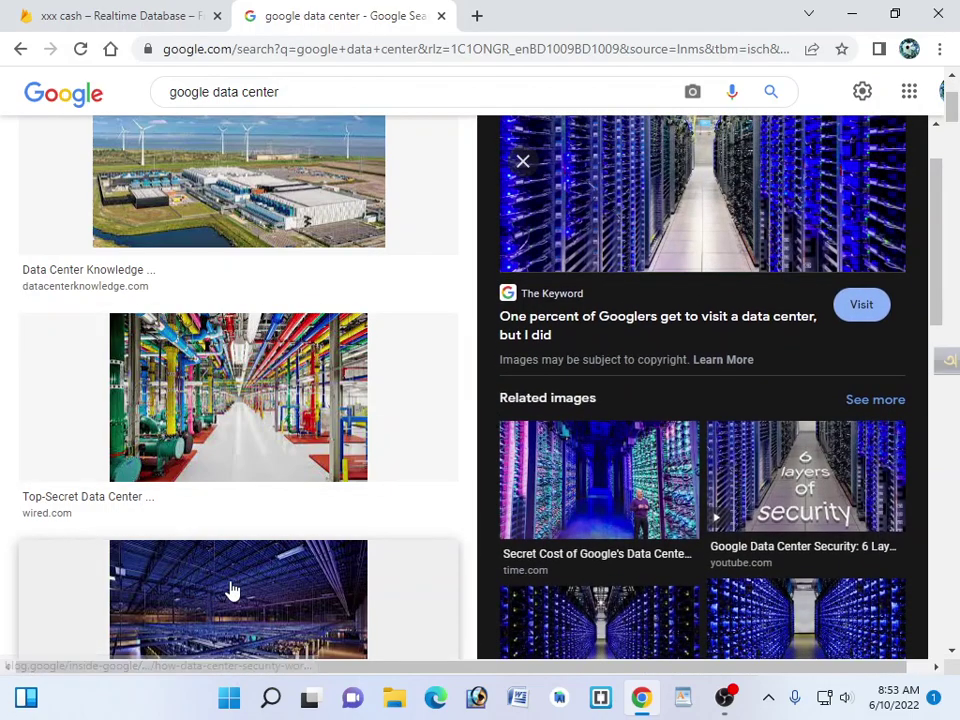
pyautogui.click(270, 585)
pyautogui.scroll(-2, 700, 430)
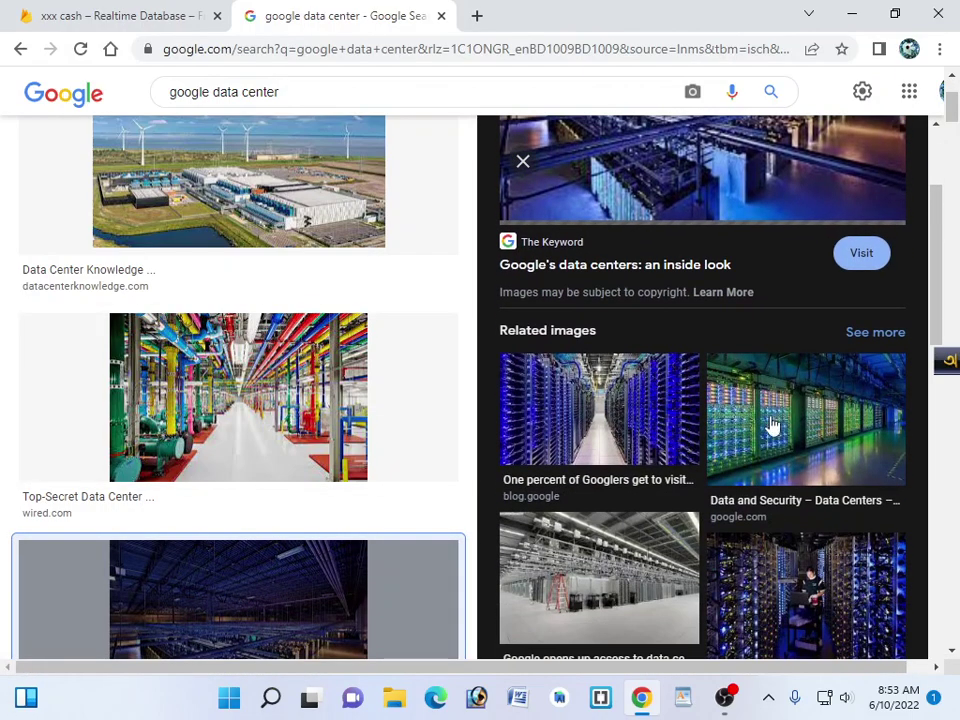
pyautogui.click(795, 415)
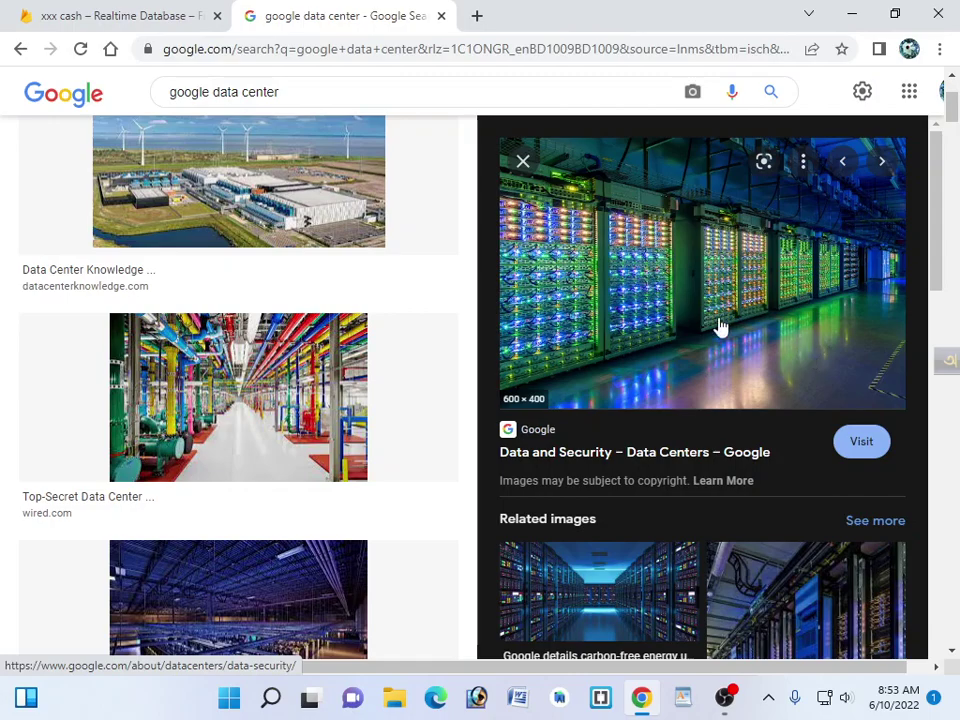
pyautogui.scroll(-5, 724, 326)
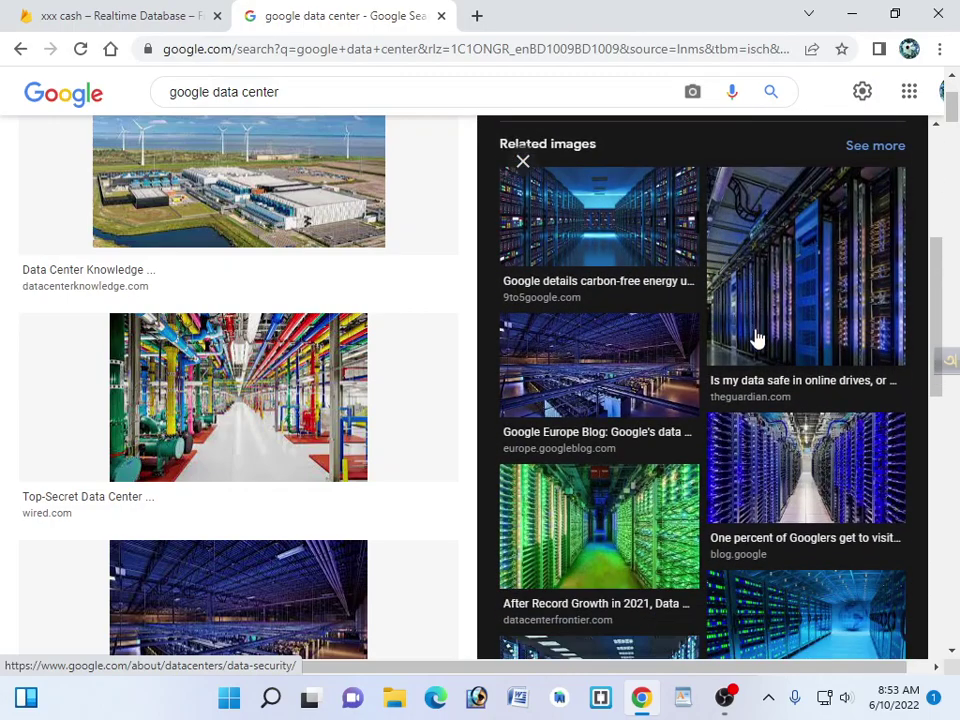
pyautogui.click(561, 560)
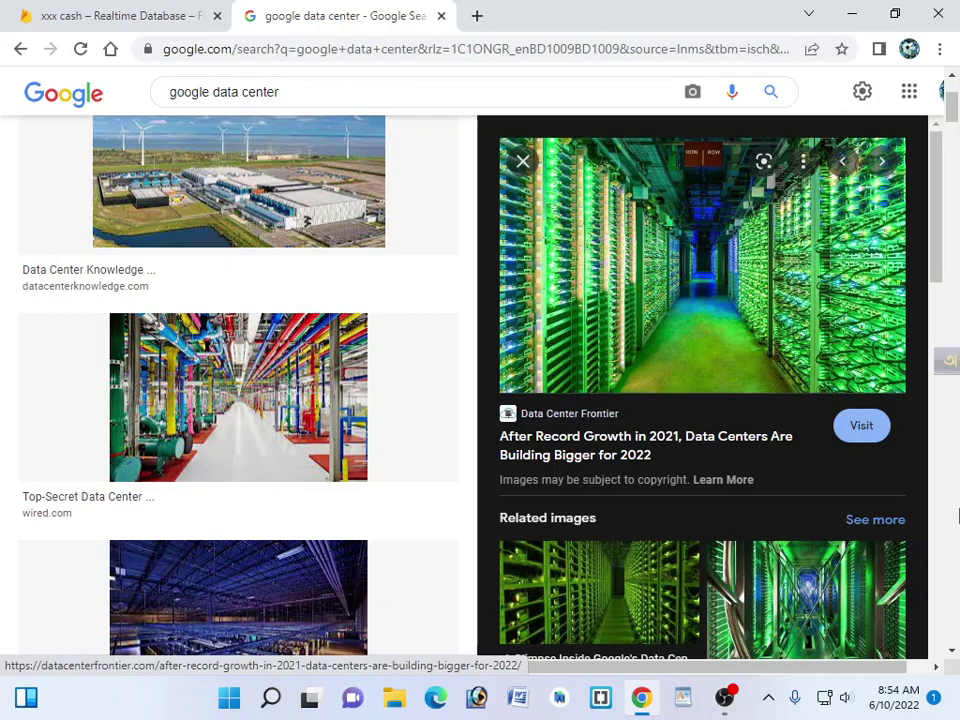
pyautogui.scroll(-1, 692, 285)
# - Check the Firebase database location setting, return to the data center images and preview the Time server hall picture
pyautogui.click(84, 13)
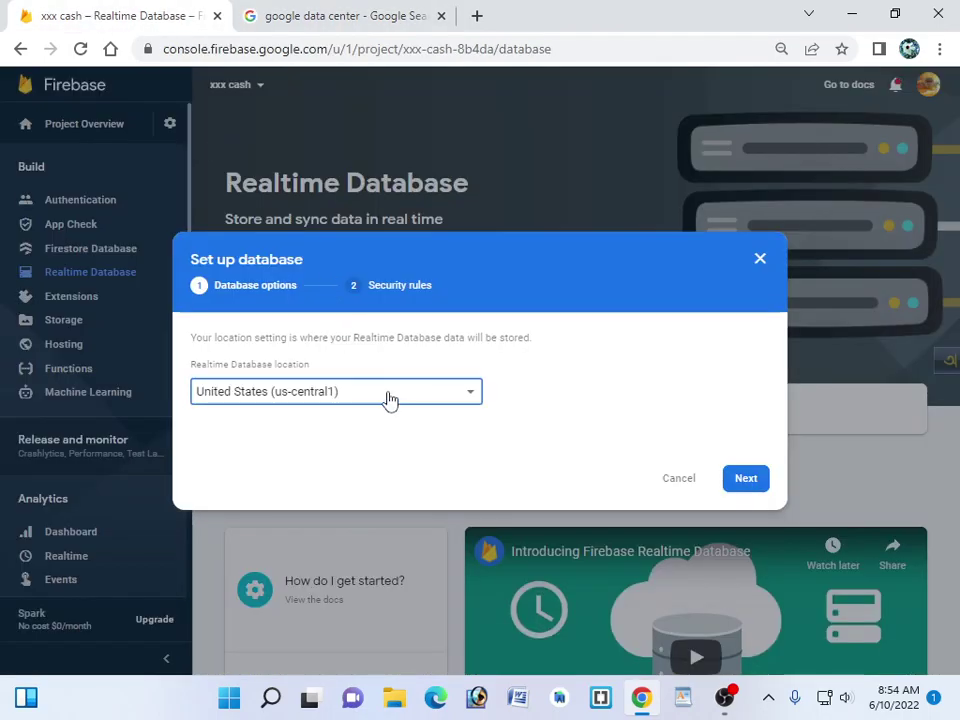
pyautogui.click(336, 14)
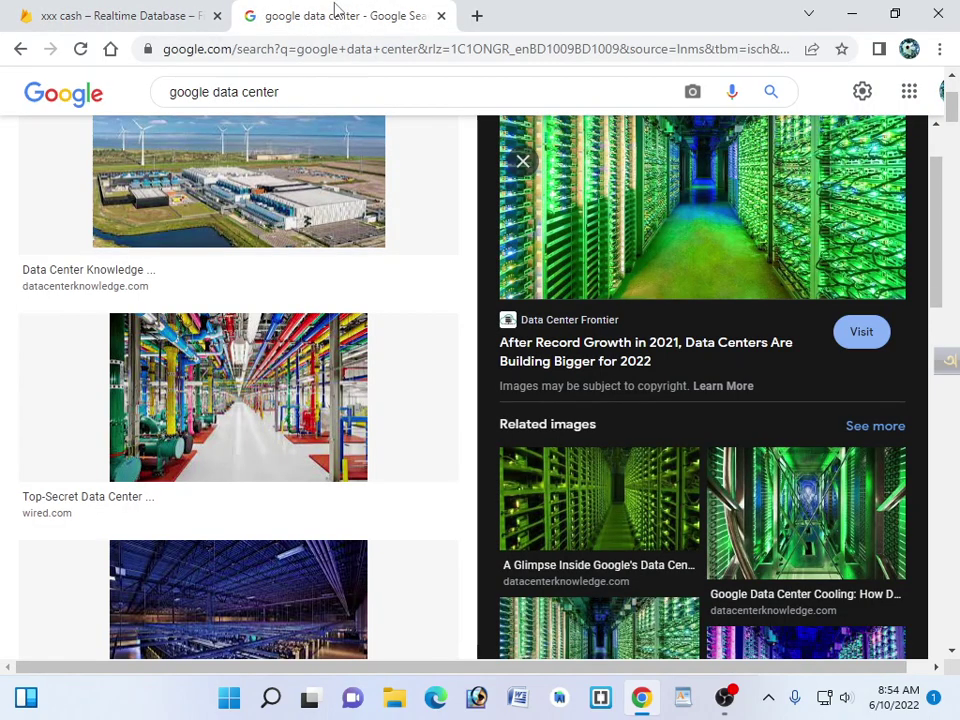
pyautogui.scroll(-2, 851, 583)
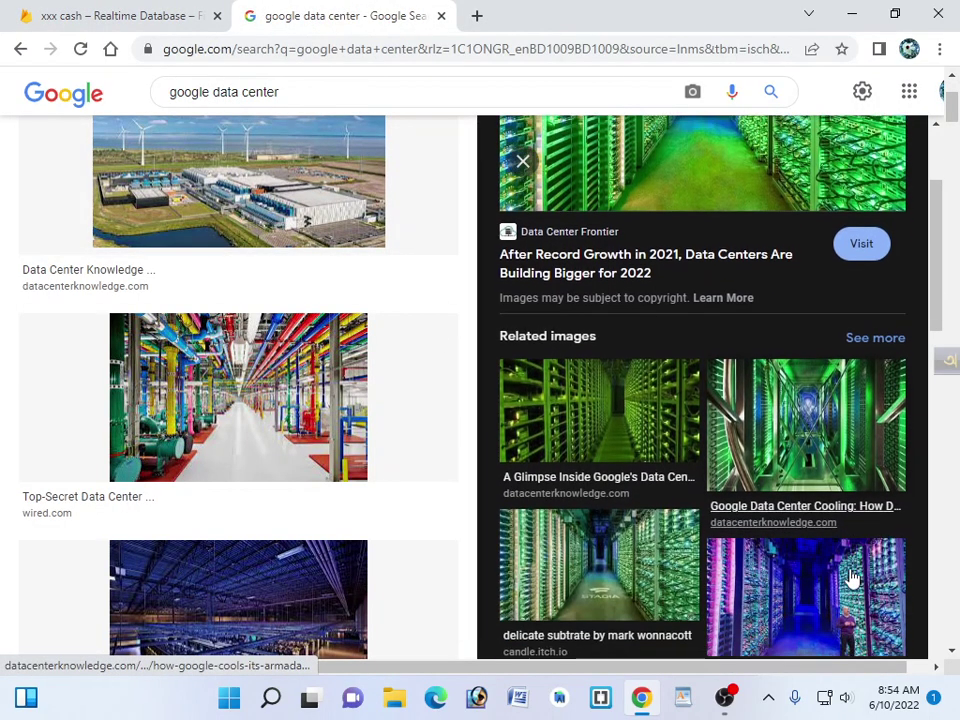
pyautogui.click(851, 517)
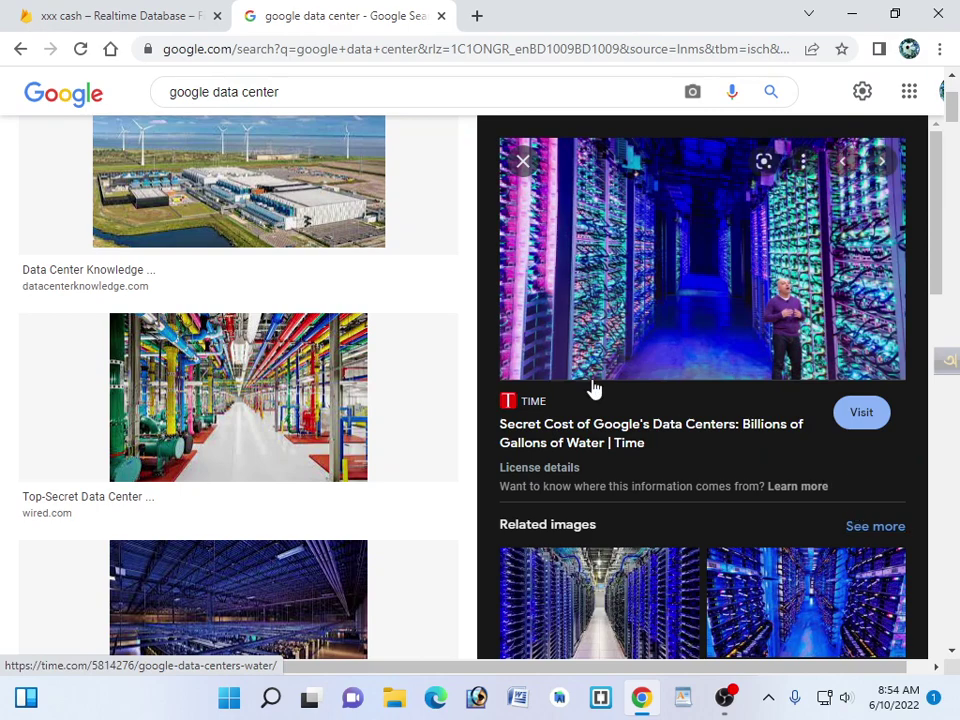
# - Return to the Firebase database setup and set the Realtime Database location to Singapore (asia-southeast1)
pyautogui.click(119, 17)
pyautogui.click(428, 398)
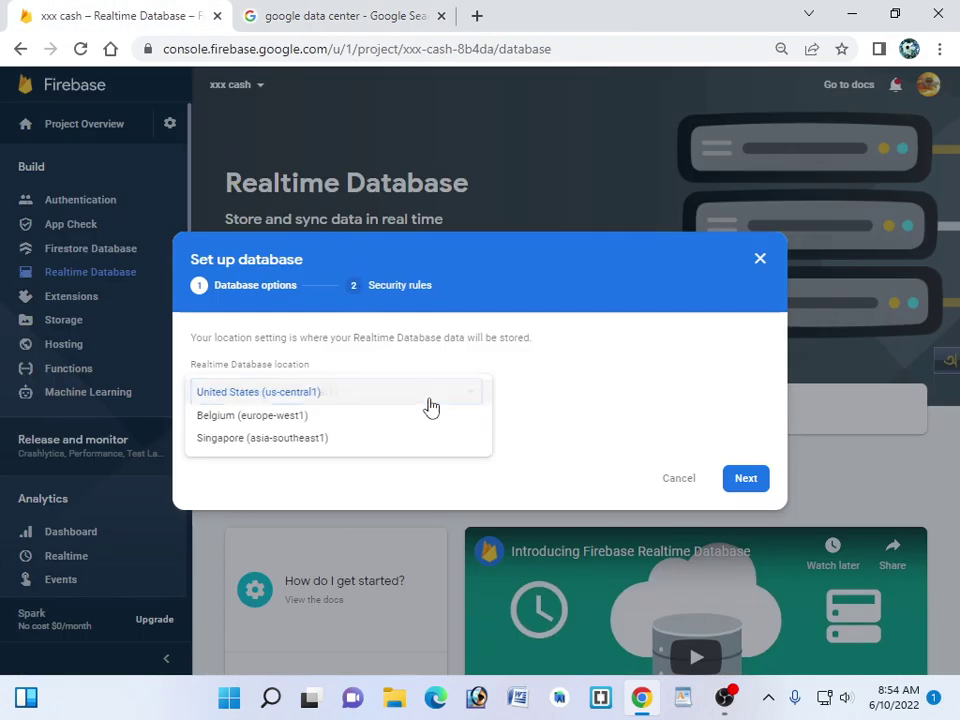
pyautogui.click(304, 439)
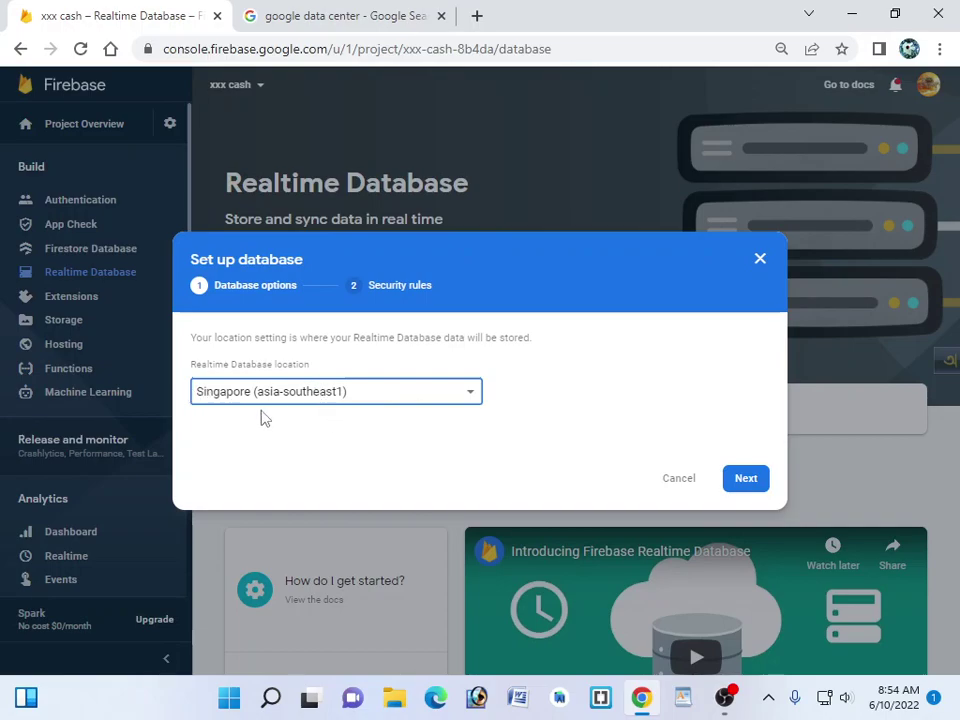
# - Go back to the Google image results and look through the related images of the Time data center picture
pyautogui.click(305, 14)
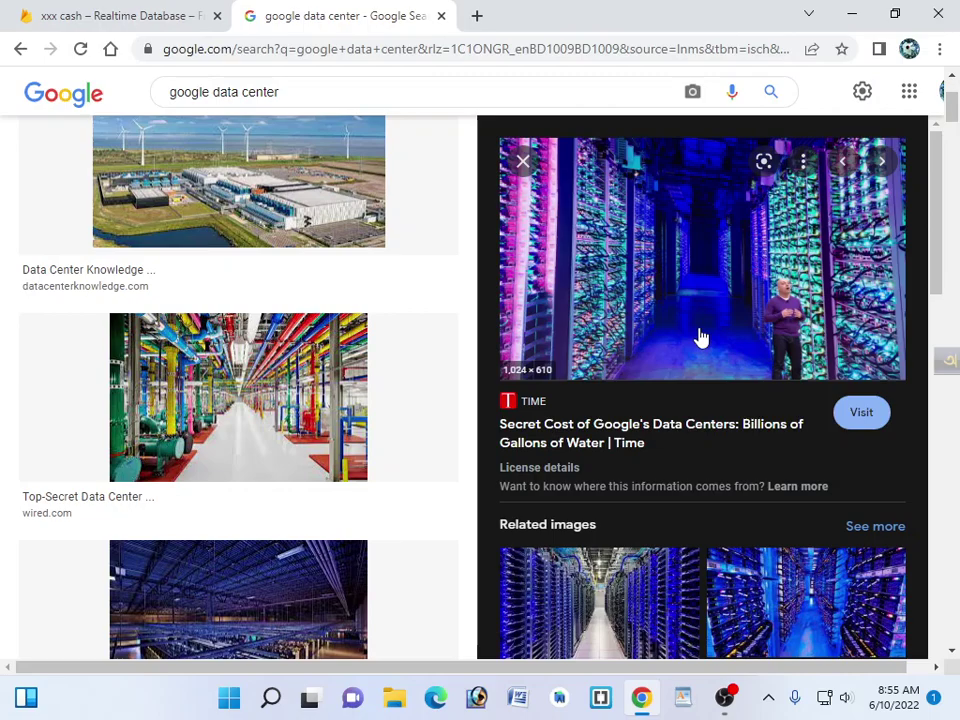
pyautogui.scroll(-3, 700, 338)
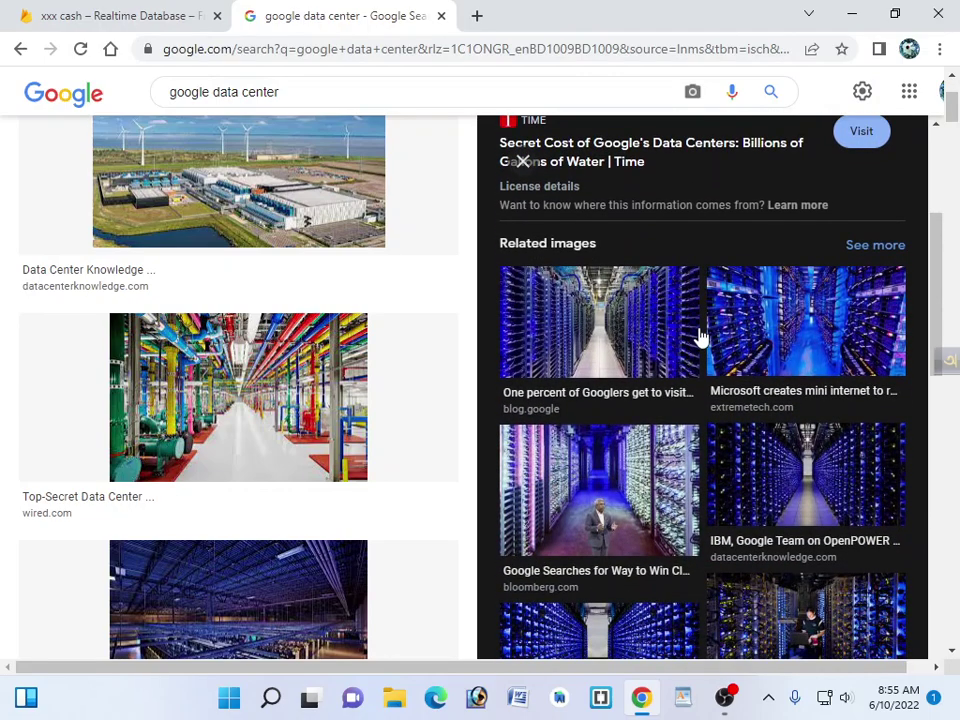
pyautogui.scroll(-3, 700, 338)
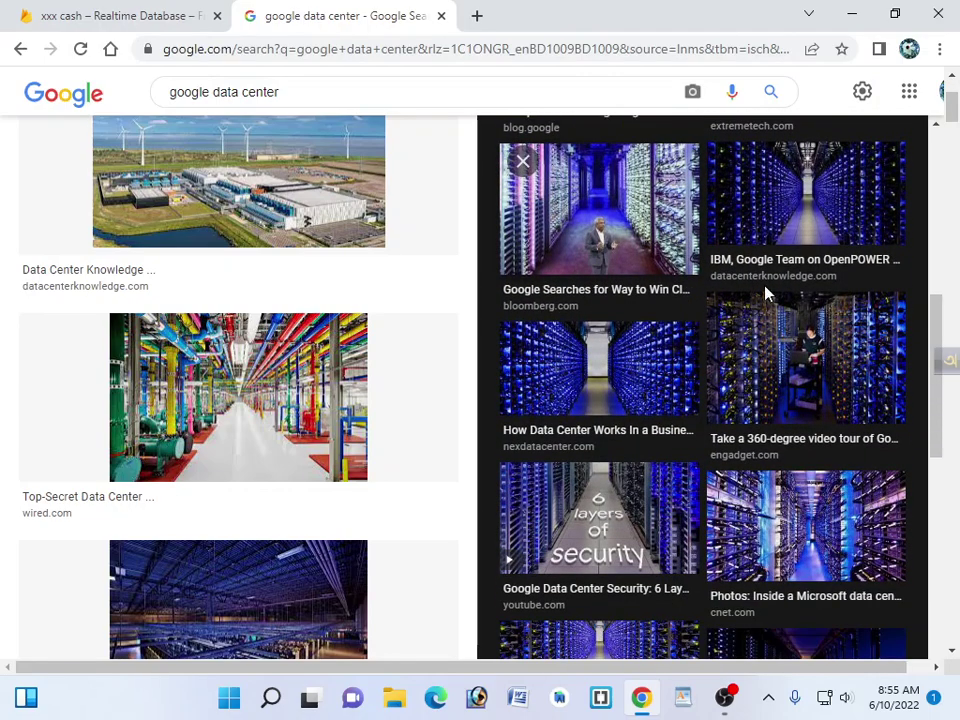
pyautogui.scroll(-3, 767, 293)
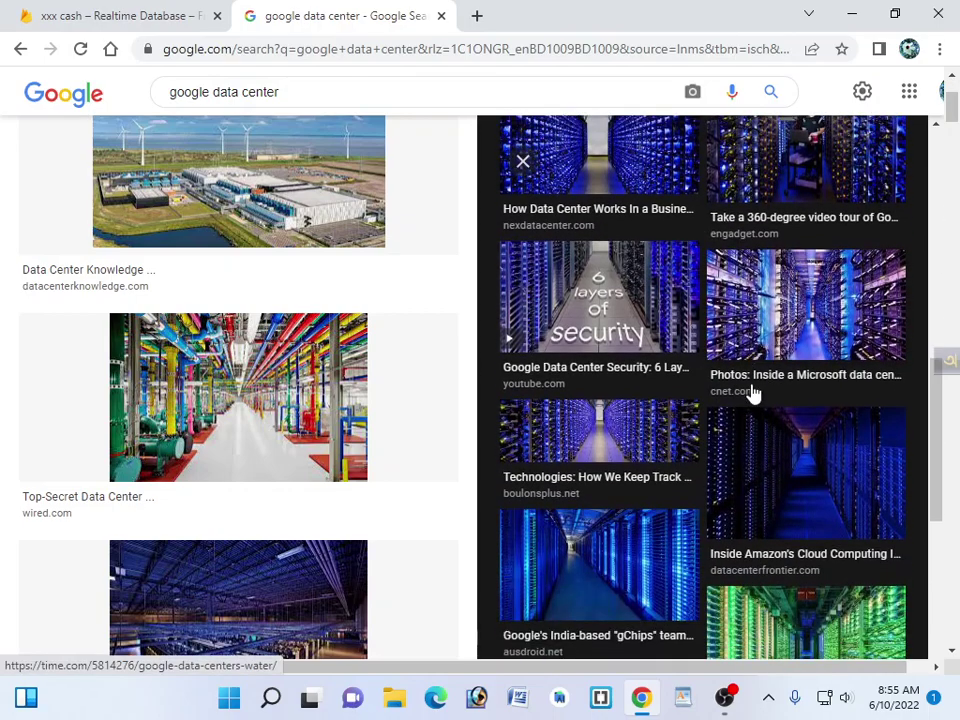
pyautogui.scroll(-5, 753, 393)
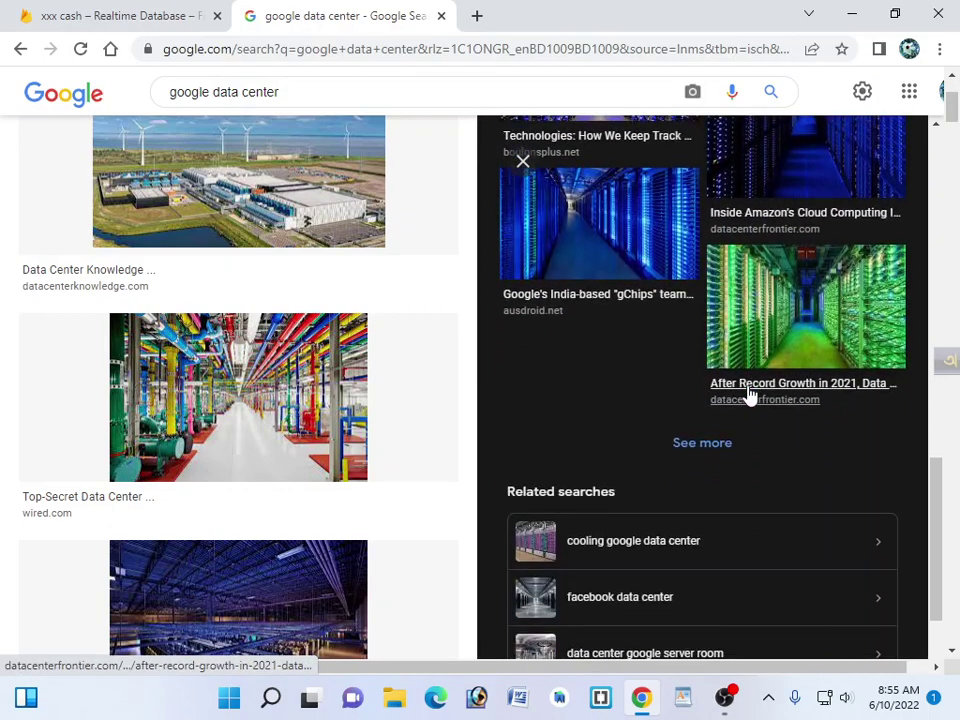
pyautogui.scroll(3, 720, 426)
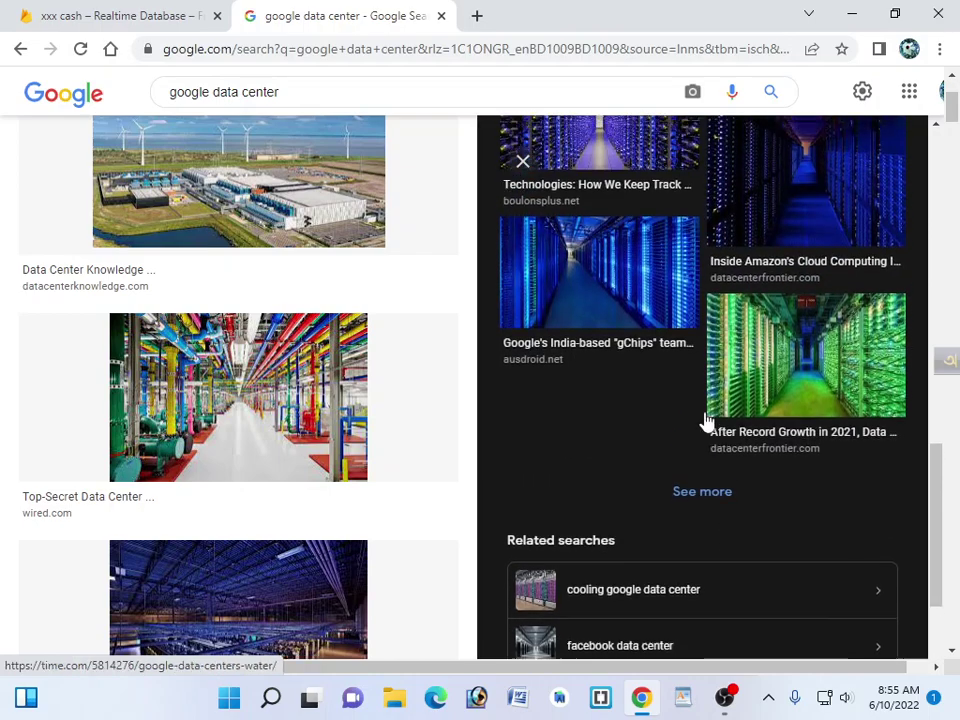
# - Search Google Images for "google data center signatyre"
pyautogui.click(366, 91)
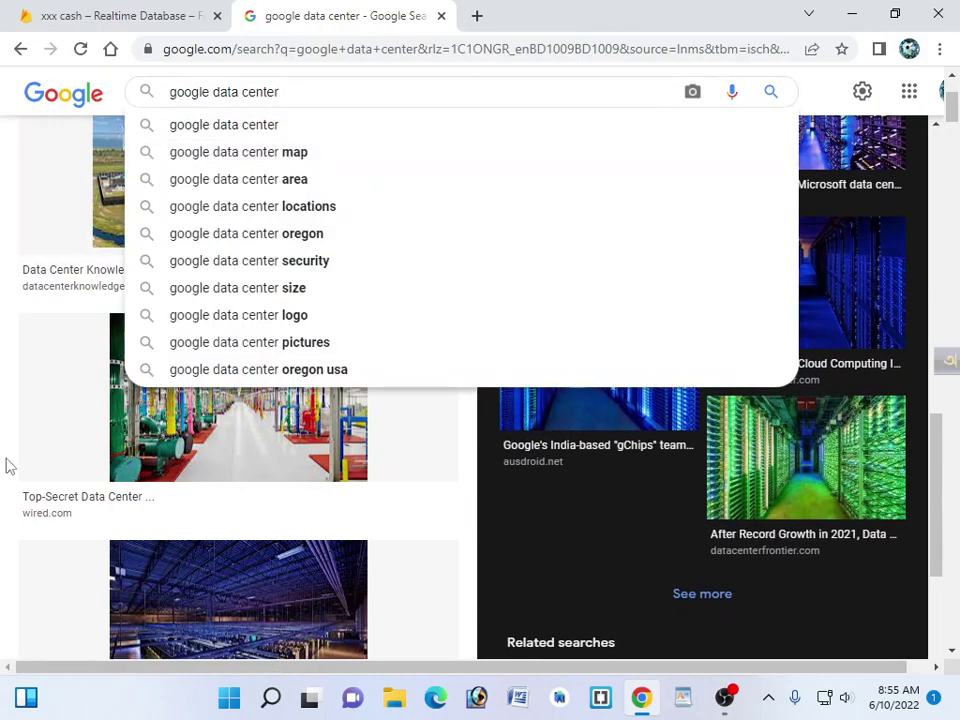
pyautogui.write('v')
pyautogui.press('BackSpace')
pyautogui.press('BackSpace')
pyautogui.press('BackSpace')
pyautogui.write('signa')
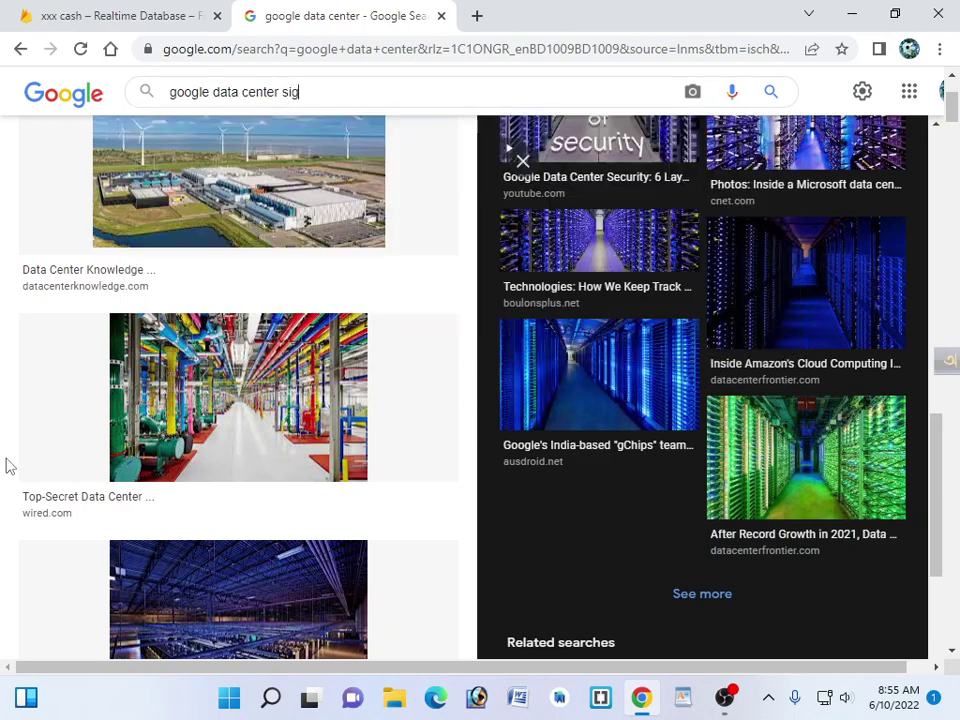
pyautogui.write('tyre')
pyautogui.press('Return')
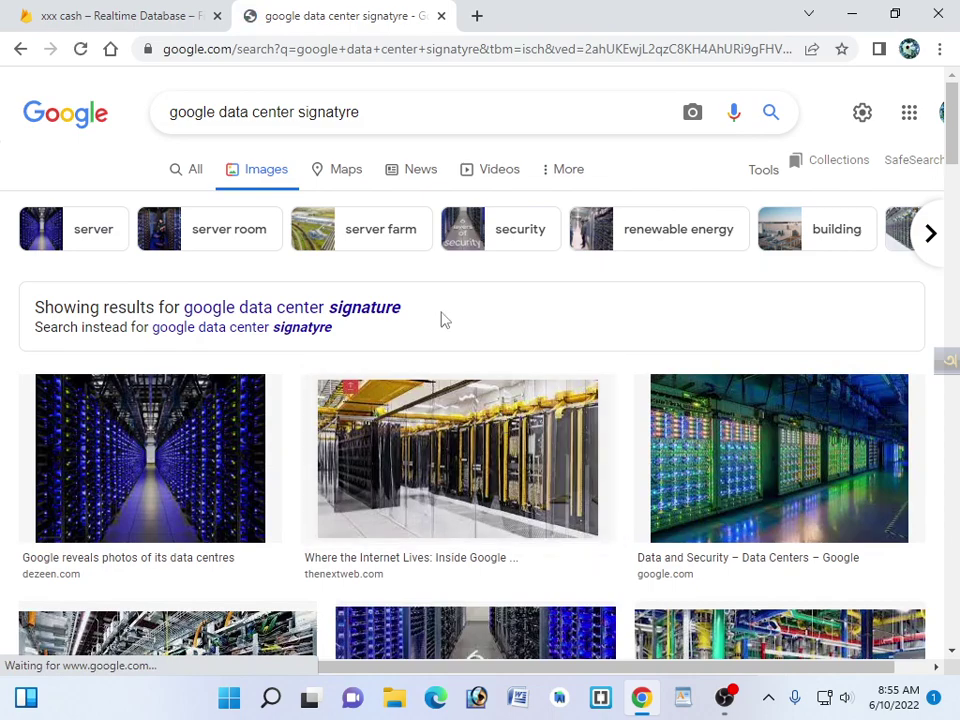
# - Replace the last word of the image search so that it looks for "google data center singapur"
pyautogui.click(395, 109)
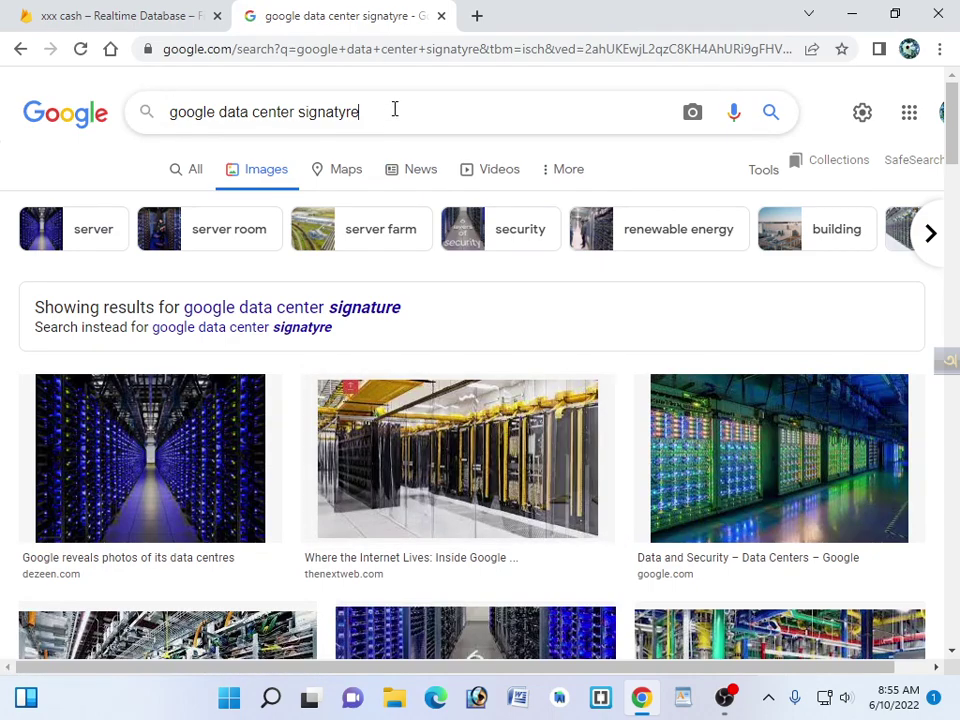
pyautogui.press('BackSpace')
pyautogui.press('BackSpace')
pyautogui.press('Return')
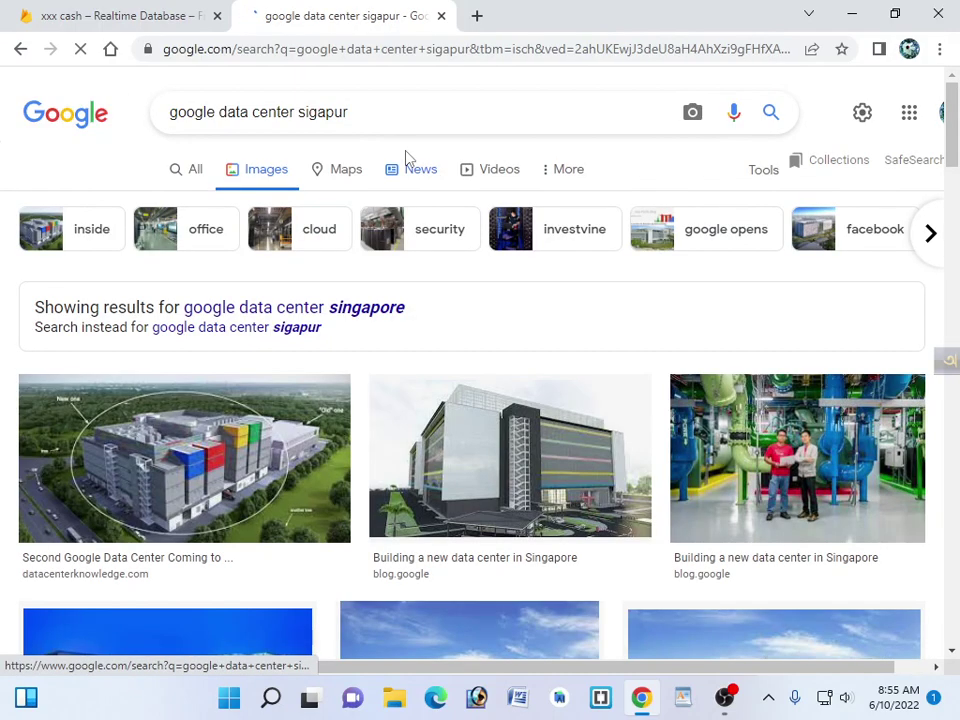
pyautogui.click(306, 112)
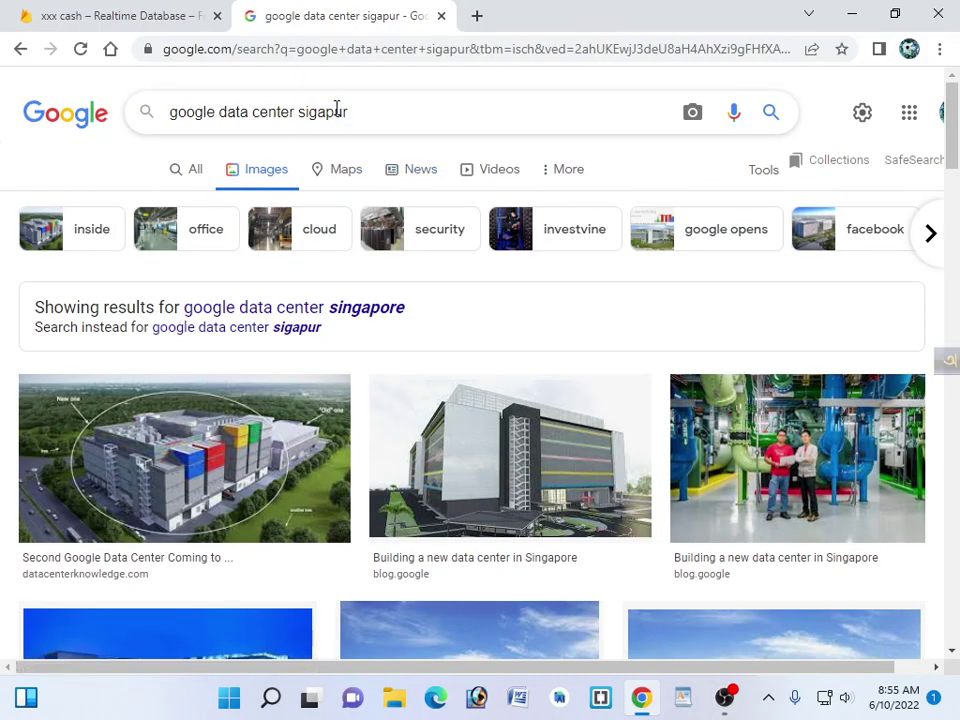
pyautogui.write('n')
pyautogui.press('Return')
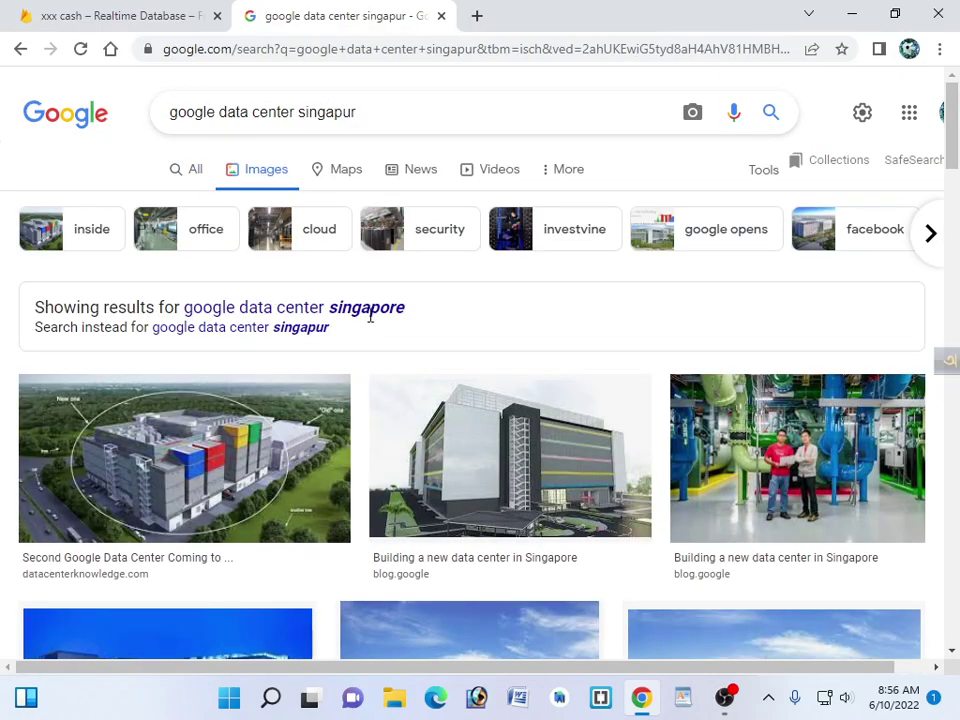
# - View the "Second Google Data Center Coming to Singapore" picture and look through its related images, comparing with the Singapore database location
pyautogui.click(160, 340)
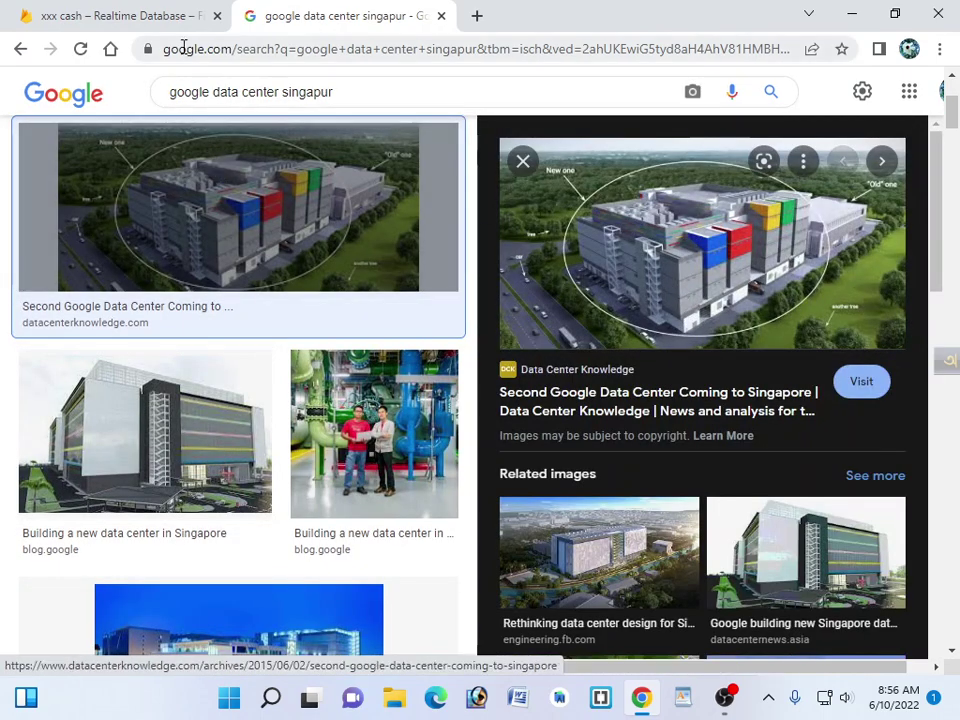
pyautogui.click(155, 18)
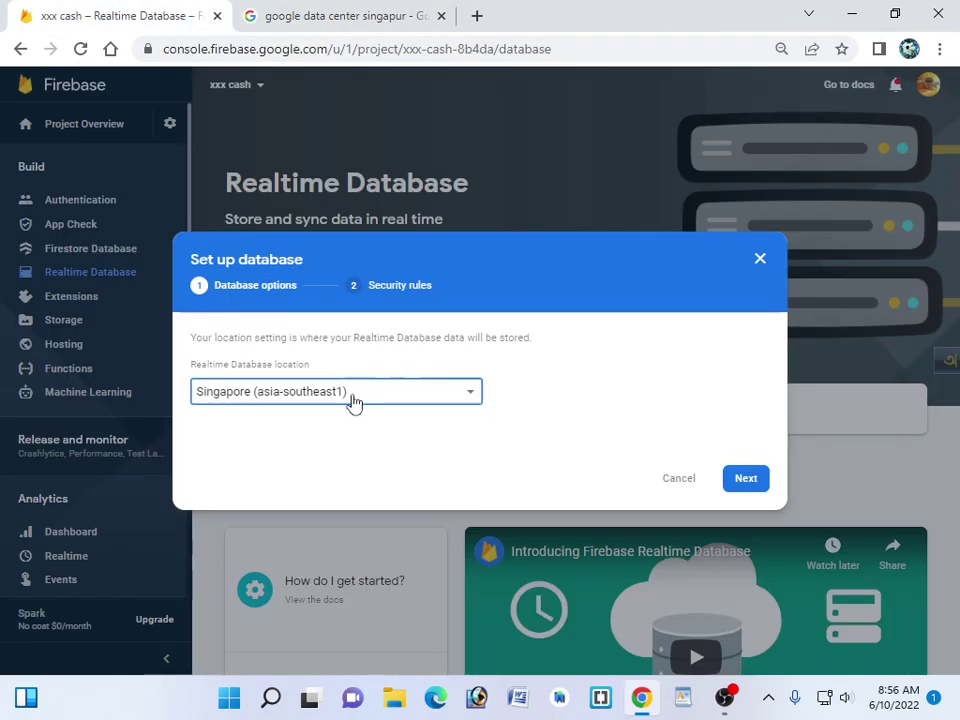
pyautogui.click(330, 12)
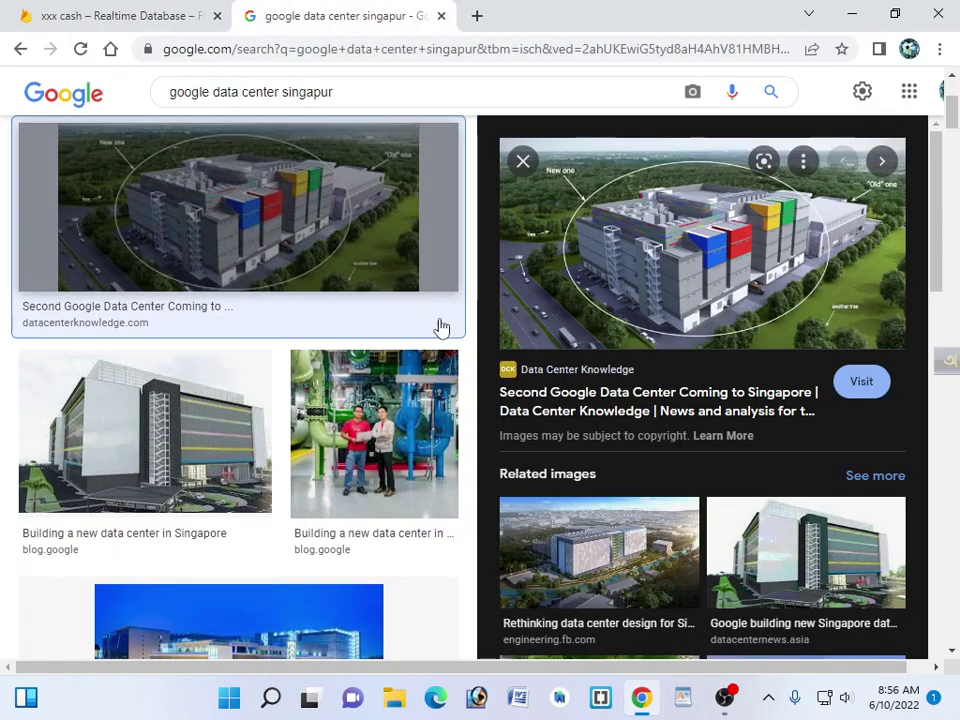
pyautogui.scroll(-3, 684, 475)
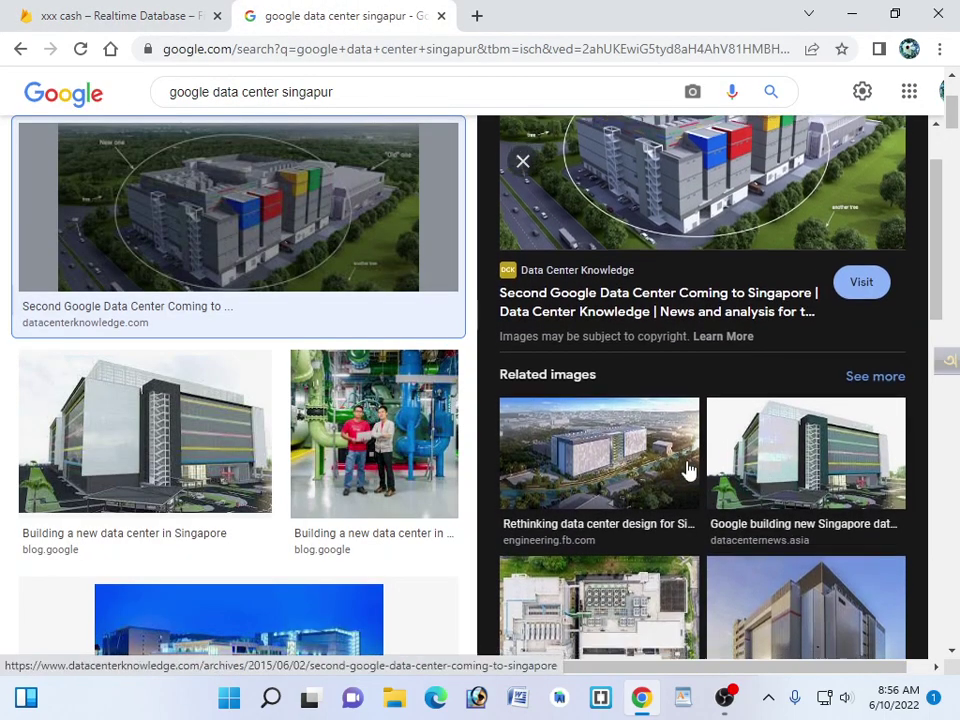
pyautogui.scroll(-2, 392, 377)
pyautogui.scroll(-4, 853, 399)
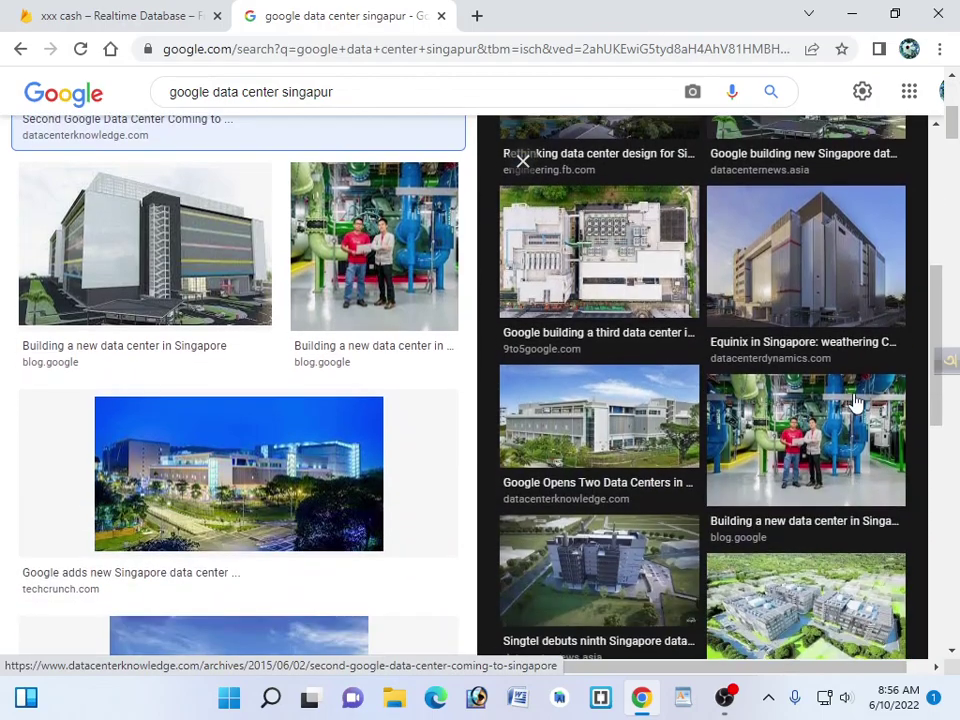
pyautogui.scroll(-1, 780, 370)
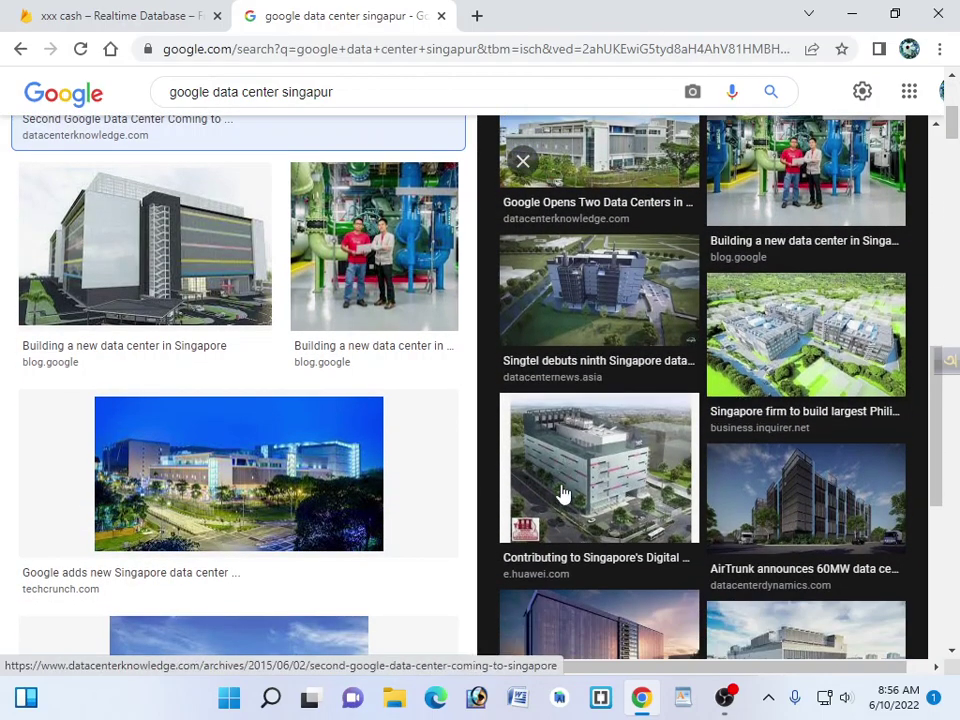
pyautogui.scroll(-2, 634, 452)
pyautogui.scroll(-5, 700, 497)
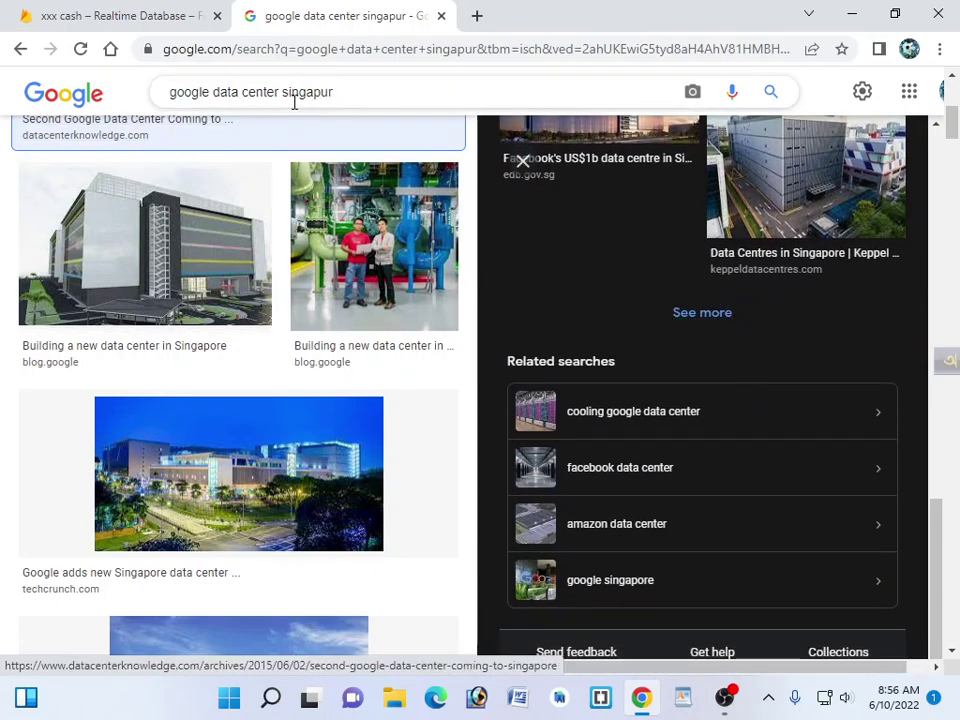
# - Search Google Images for "google data center us", look over the pictures and close the image search
pyautogui.moveTo(281, 91); pyautogui.dragTo(358, 106)
pyautogui.press('BackSpace')
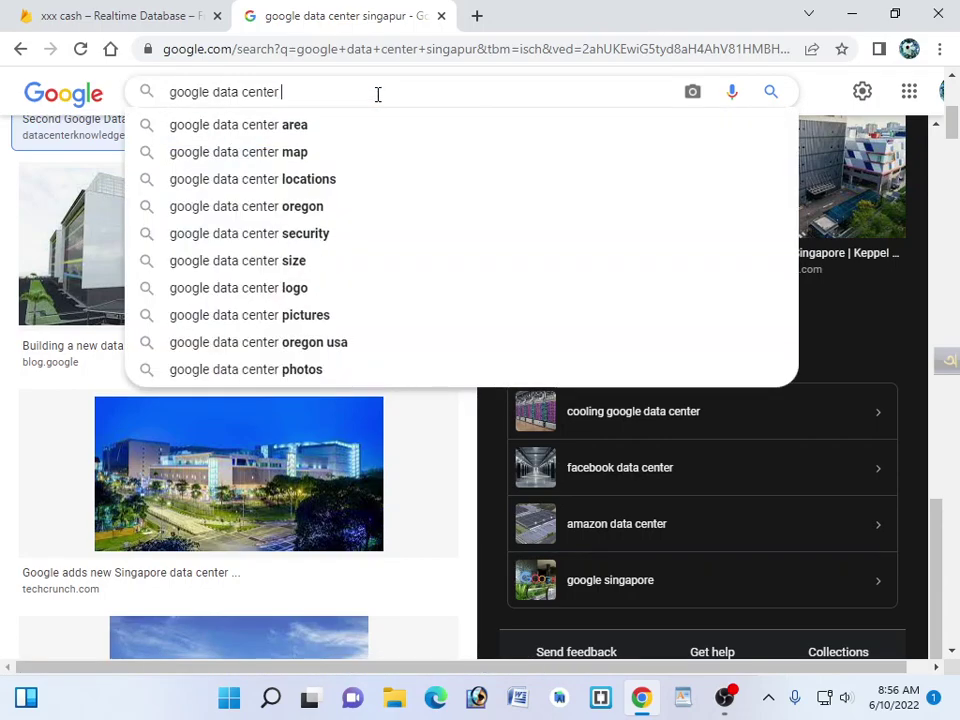
pyautogui.write('us')
pyautogui.press('Return')
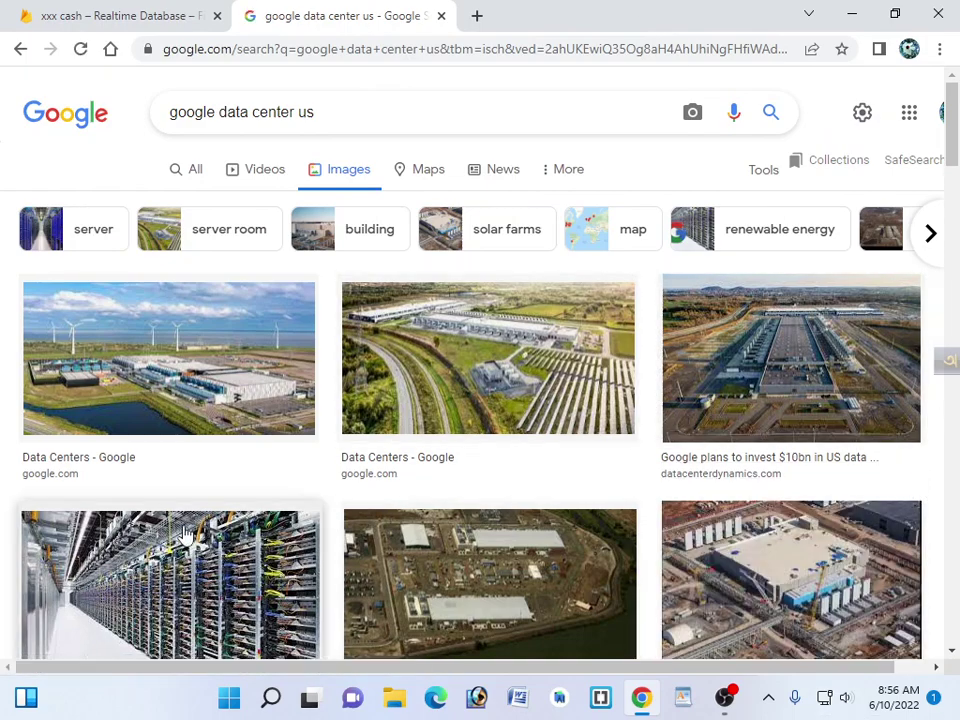
pyautogui.scroll(-2, 744, 486)
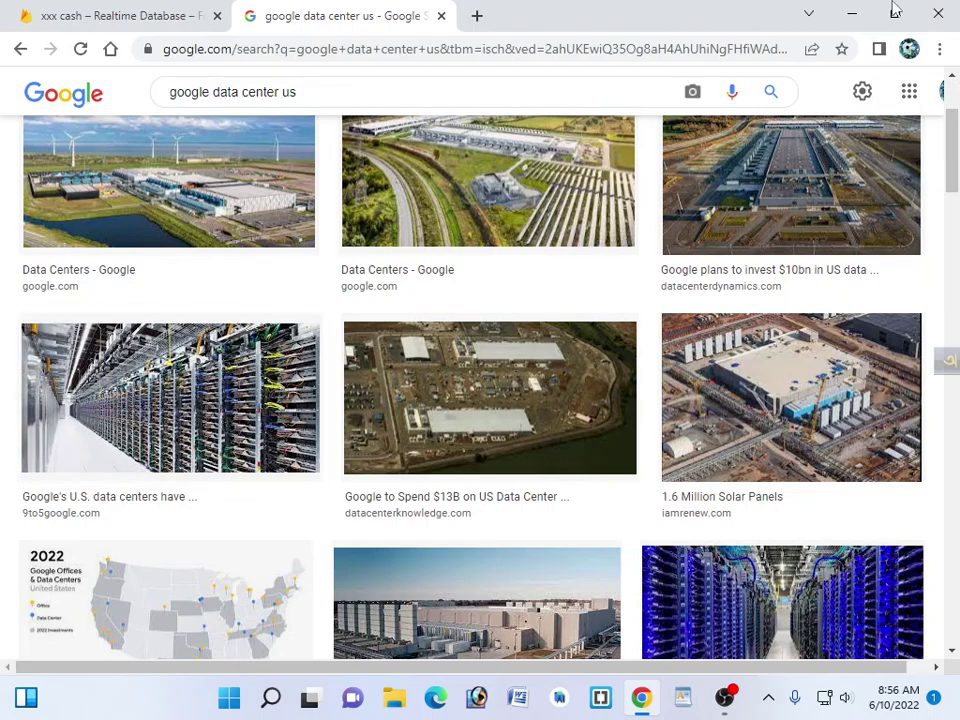
pyautogui.click(441, 16)
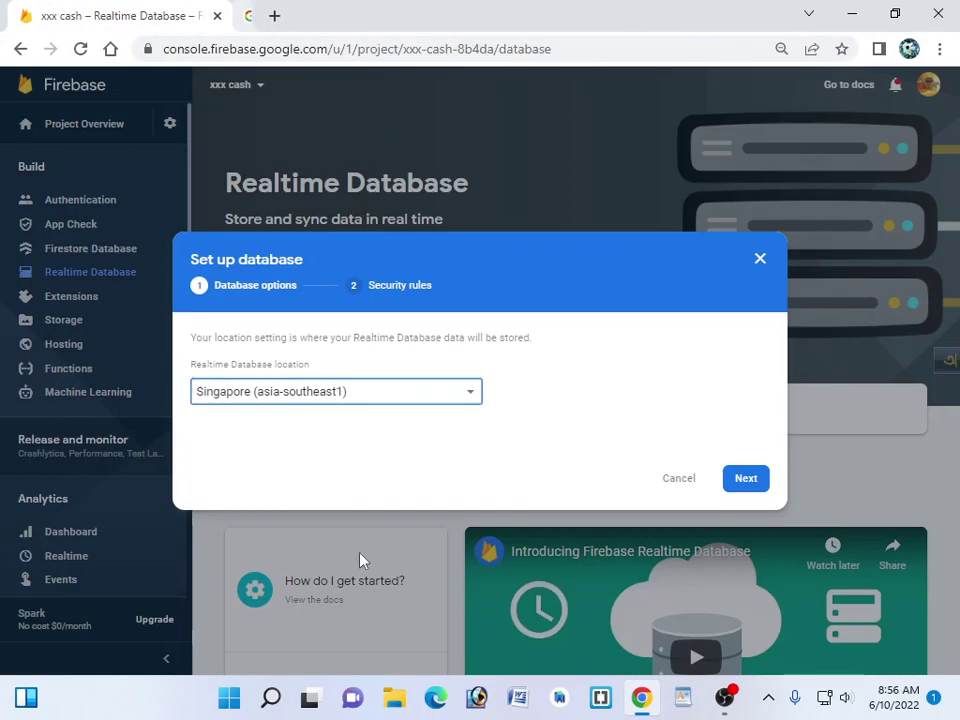
# - Set the Realtime Database location to United States (us-central1) and continue to the security rules
pyautogui.click(472, 396)
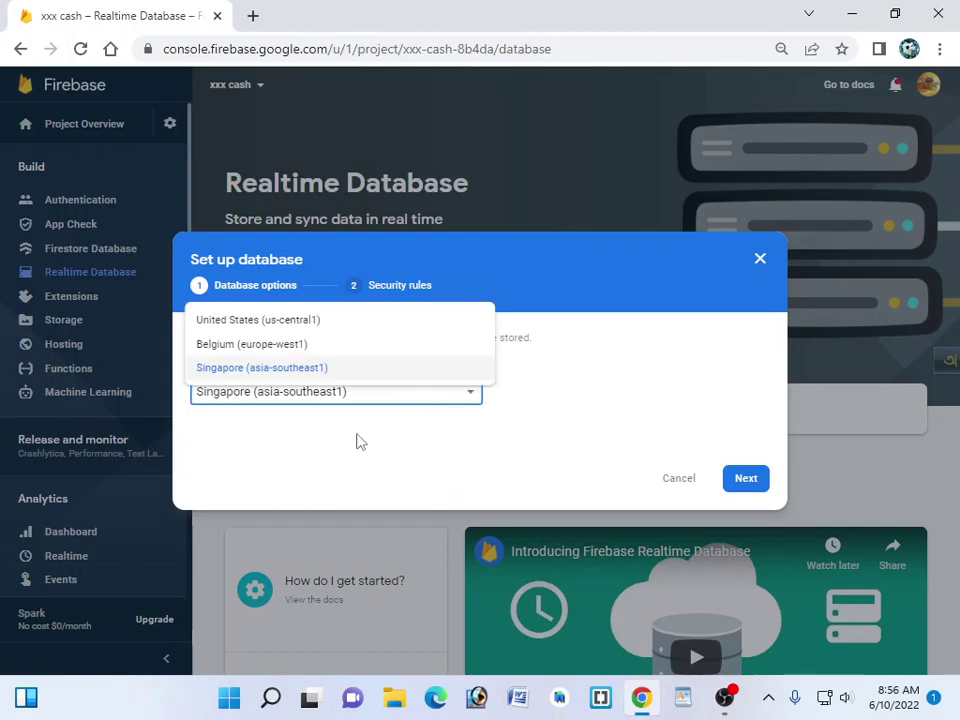
pyautogui.click(274, 320)
pyautogui.click(746, 479)
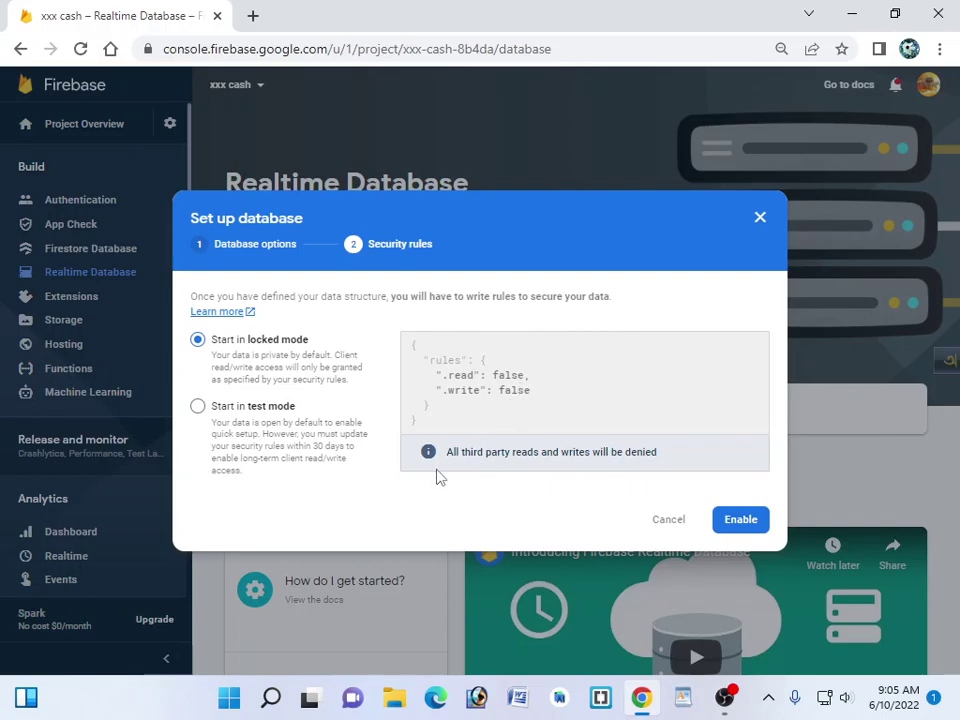
# - Review the read and write rules of locked mode and enable the Realtime Database in that mode
pyautogui.moveTo(448, 453); pyautogui.dragTo(516, 484)
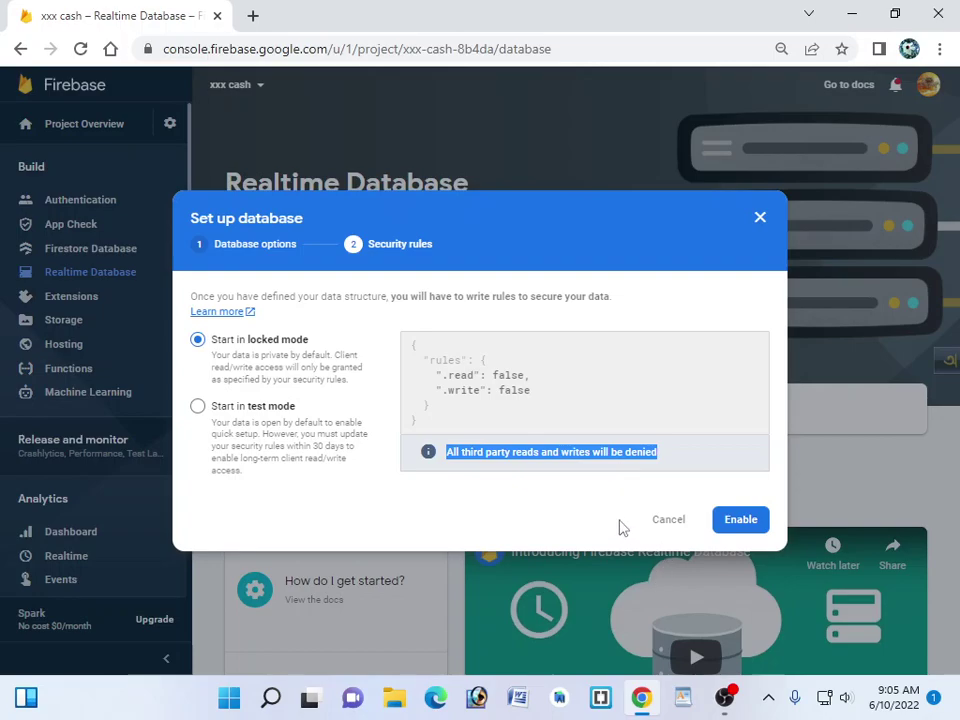
pyautogui.click(548, 428)
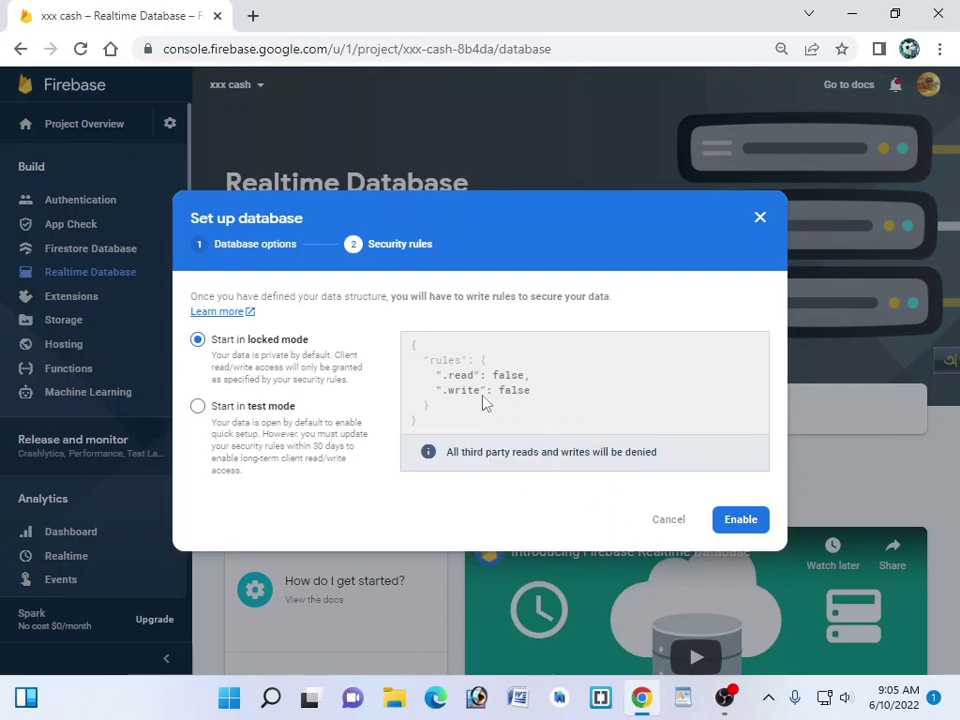
pyautogui.moveTo(447, 375); pyautogui.dragTo(548, 394)
pyautogui.click(548, 394)
pyautogui.moveTo(437, 390); pyautogui.dragTo(541, 403)
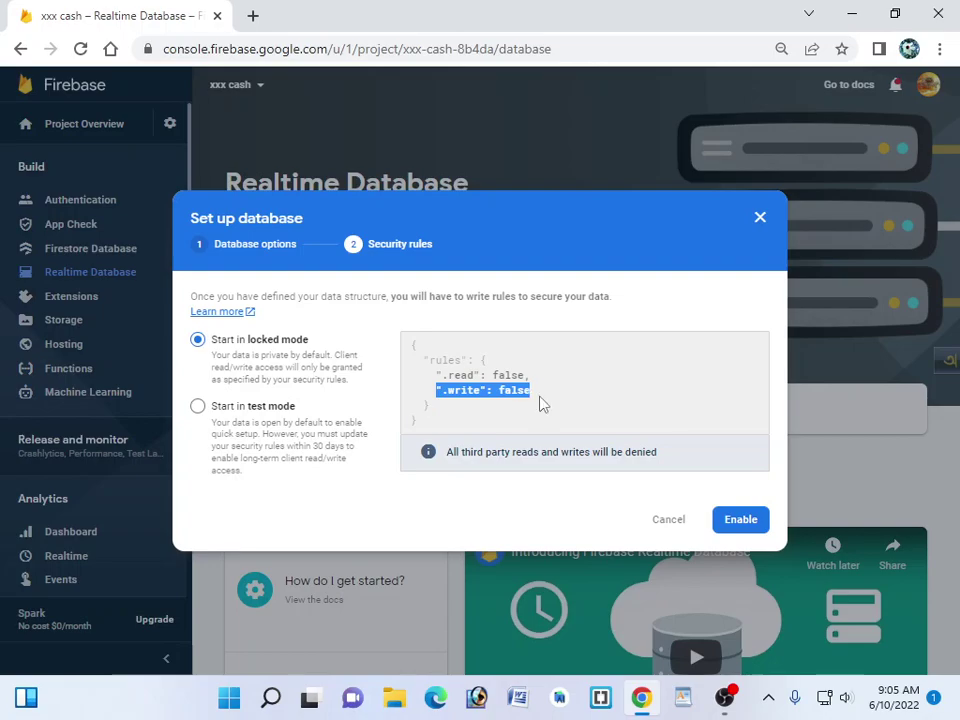
pyautogui.click(540, 389)
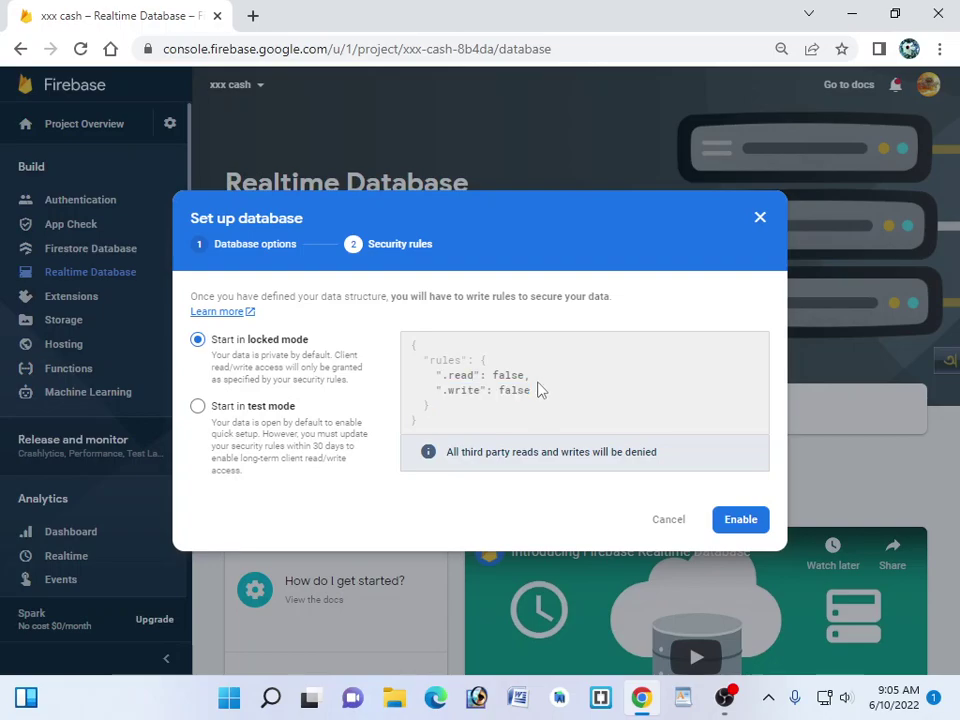
pyautogui.moveTo(446, 374); pyautogui.dragTo(540, 381)
pyautogui.click(463, 389)
pyautogui.doubleClick(469, 389)
pyautogui.click(499, 389)
pyautogui.doubleClick(510, 390)
pyautogui.click(555, 416)
pyautogui.click(745, 526)
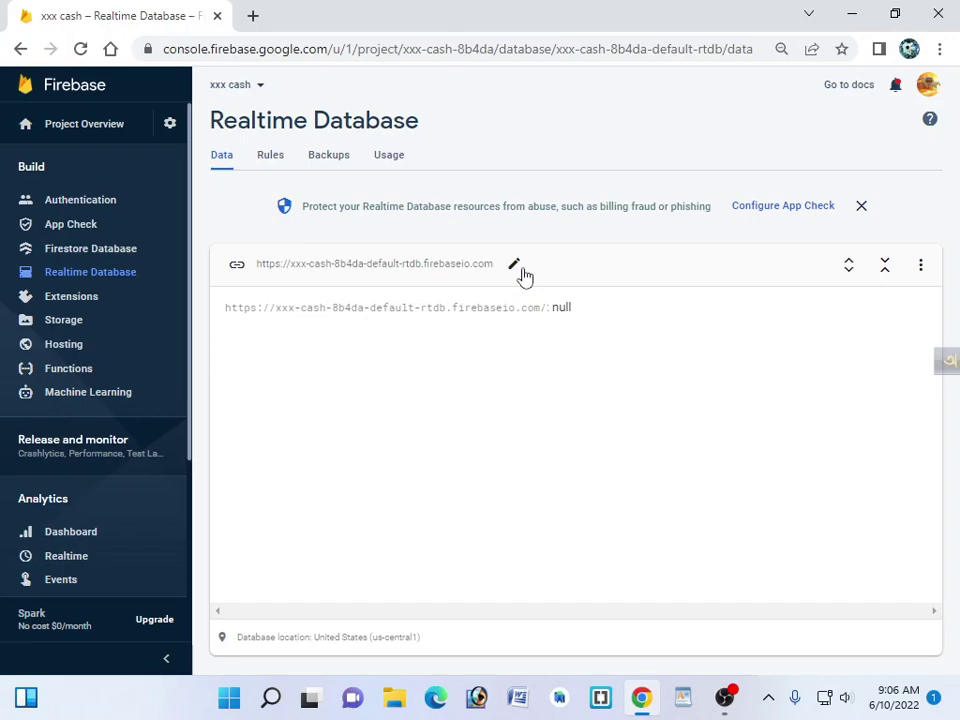
pyautogui.moveTo(557, 328)
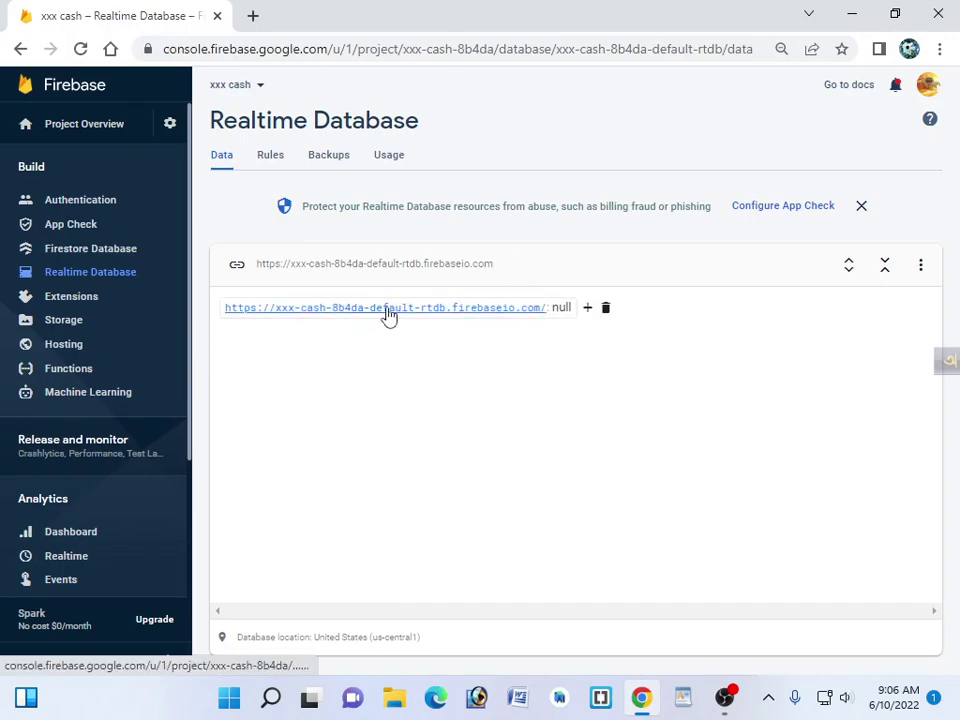
pyautogui.click(587, 311)
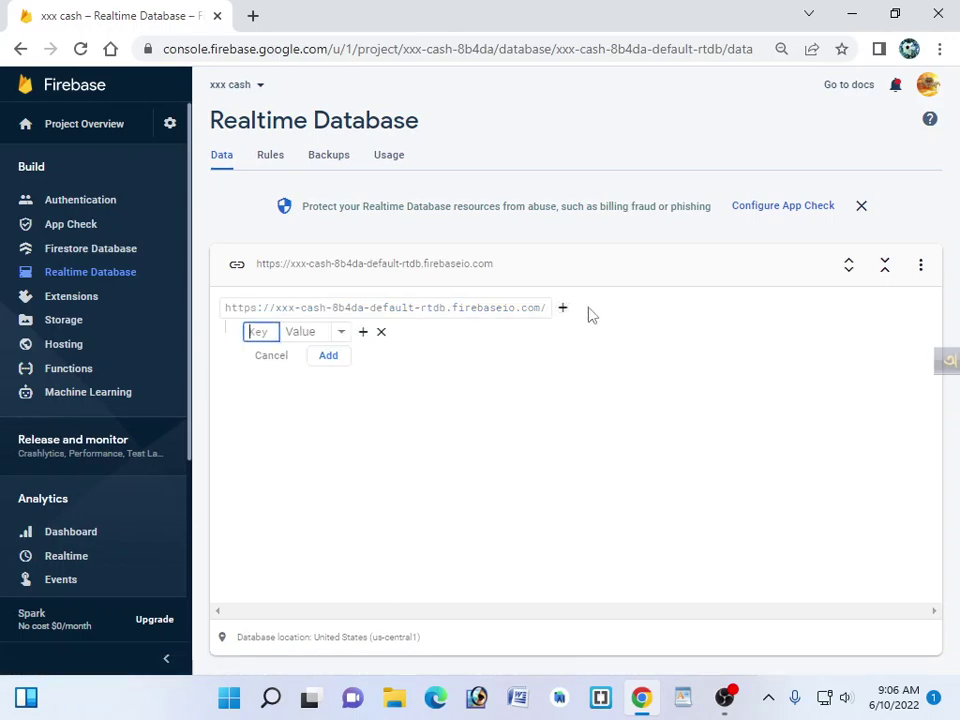
pyautogui.click(380, 334)
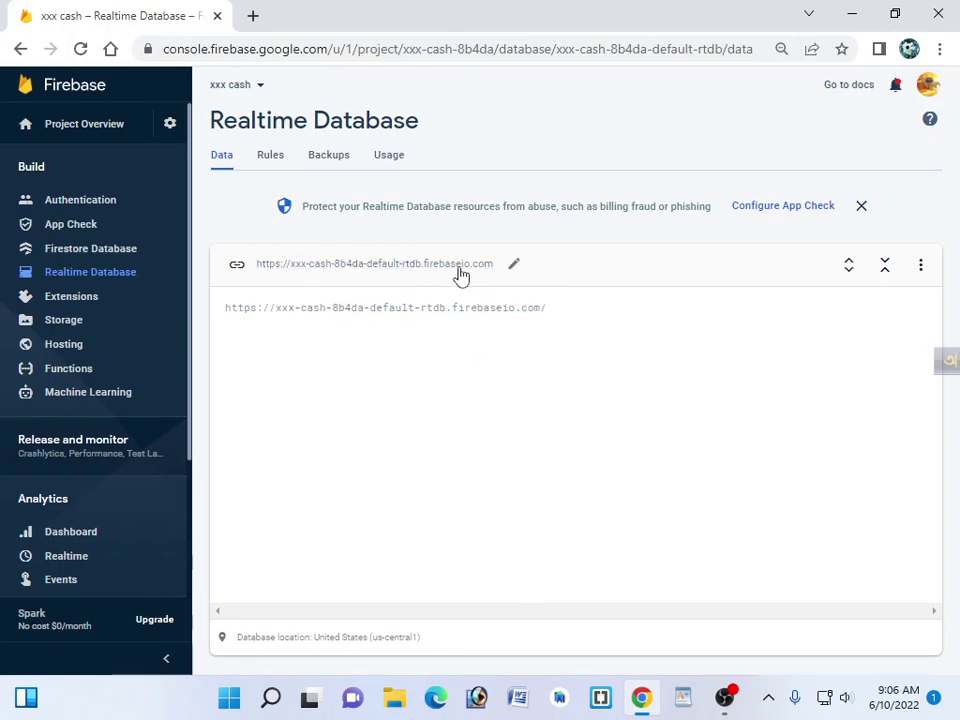
# - Open the Realtime Database rules and set the ".read" rule to "true" in quotation marks
pyautogui.click(272, 155)
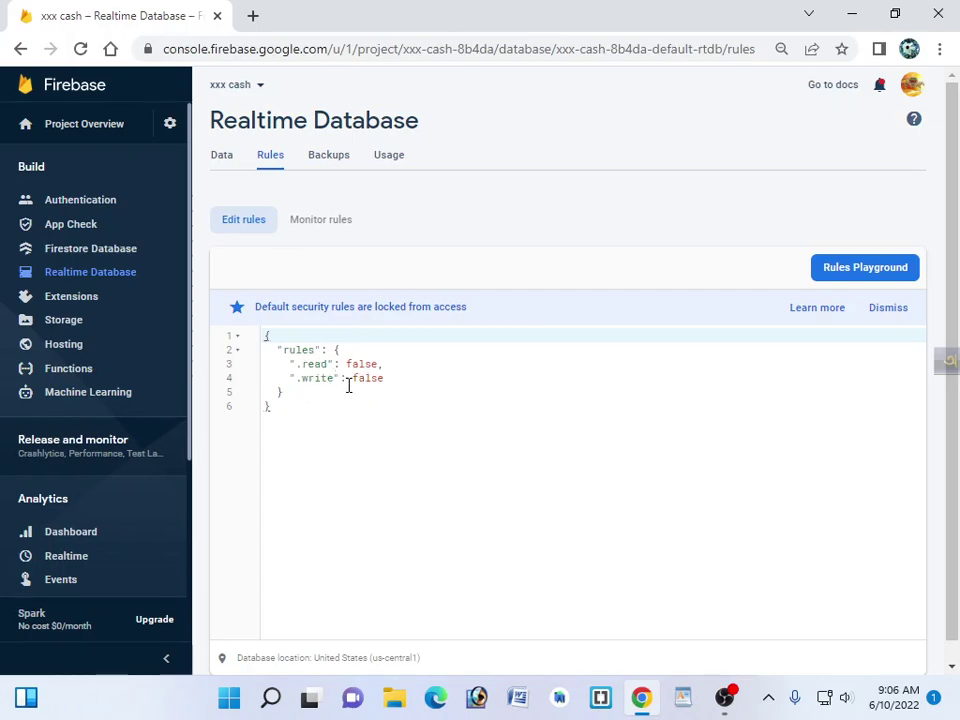
pyautogui.click(381, 366)
pyautogui.write(',')
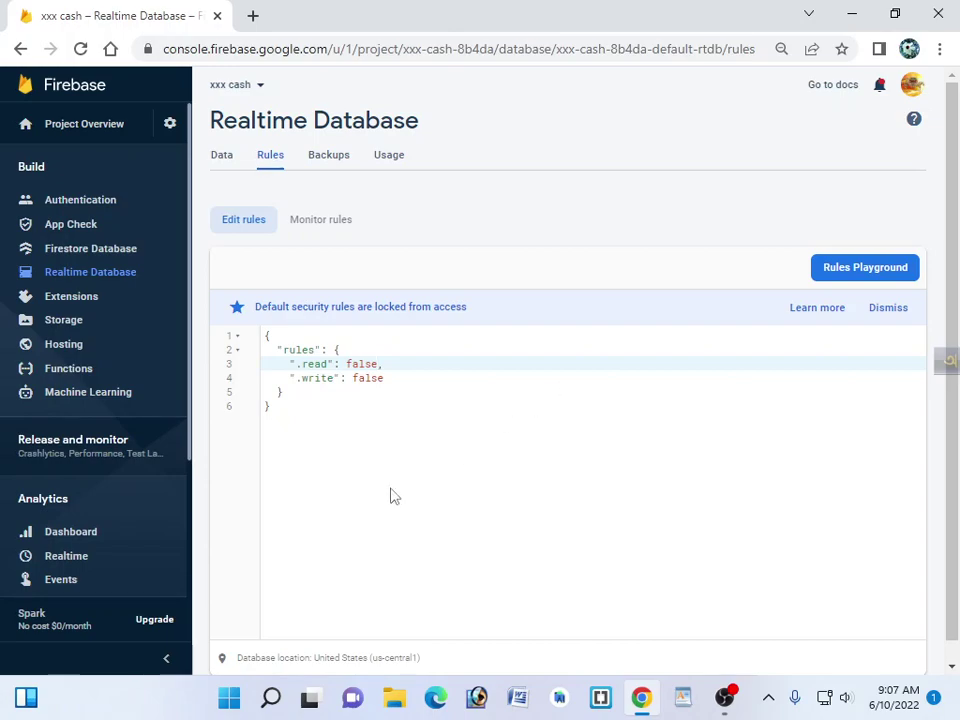
pyautogui.moveTo(286, 716)
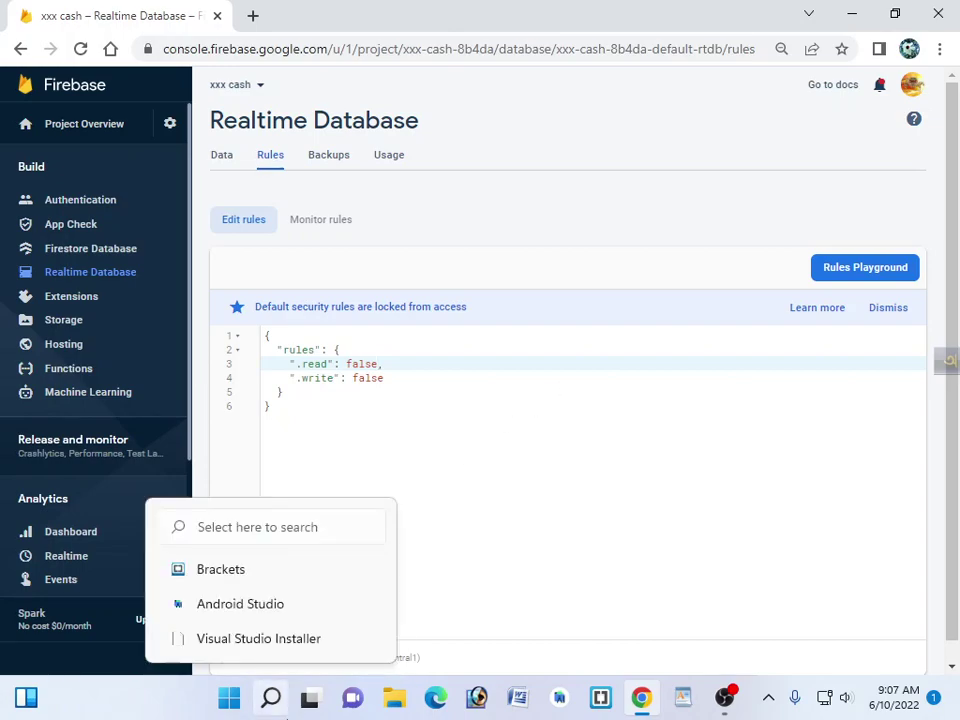
pyautogui.press('Left')
pyautogui.press('BackSpace')
pyautogui.press('BackSpace')
pyautogui.press('BackSpace')
pyautogui.press('BackSpace')
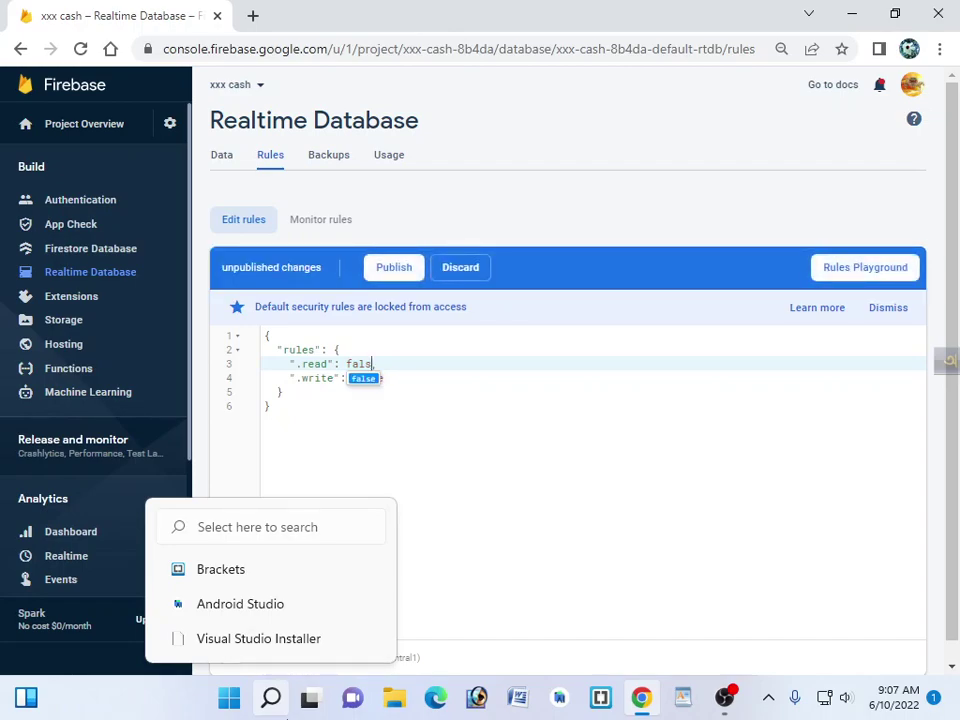
pyautogui.press('BackSpace')
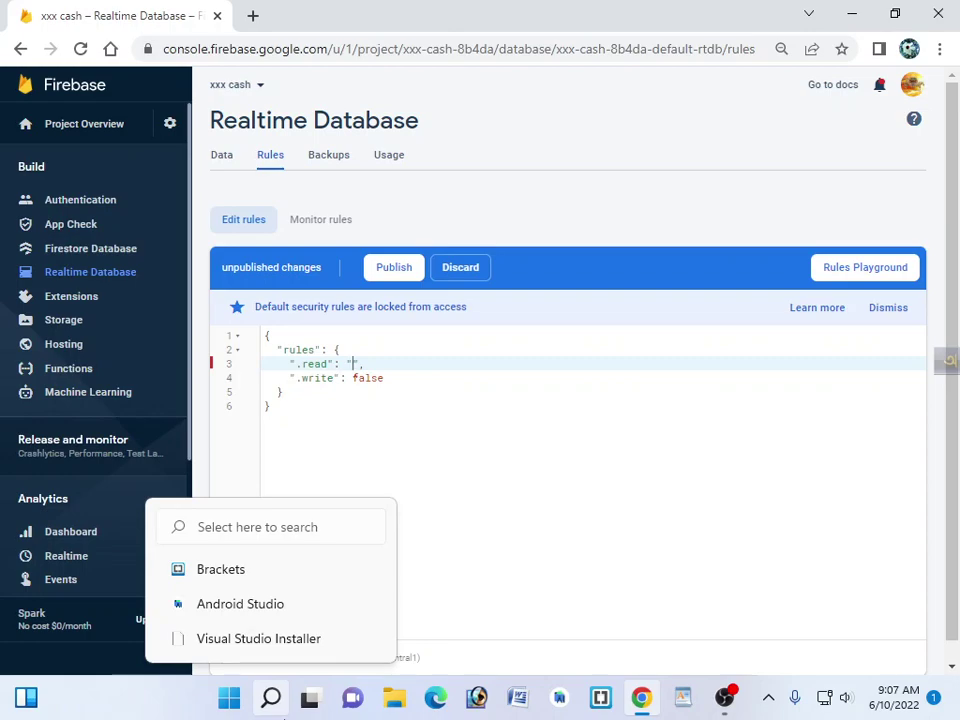
pyautogui.write('true')
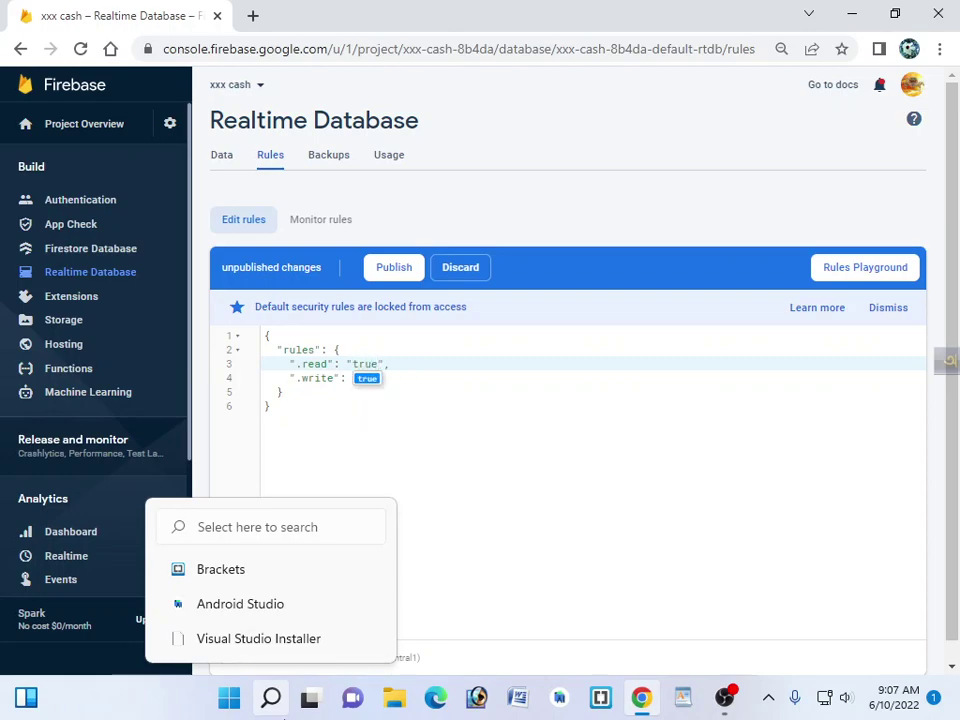
# - Set the ".write" rule to "true" in quotation marks and publish the database rules
pyautogui.click(345, 407)
pyautogui.click(385, 379)
pyautogui.press('BackSpace')
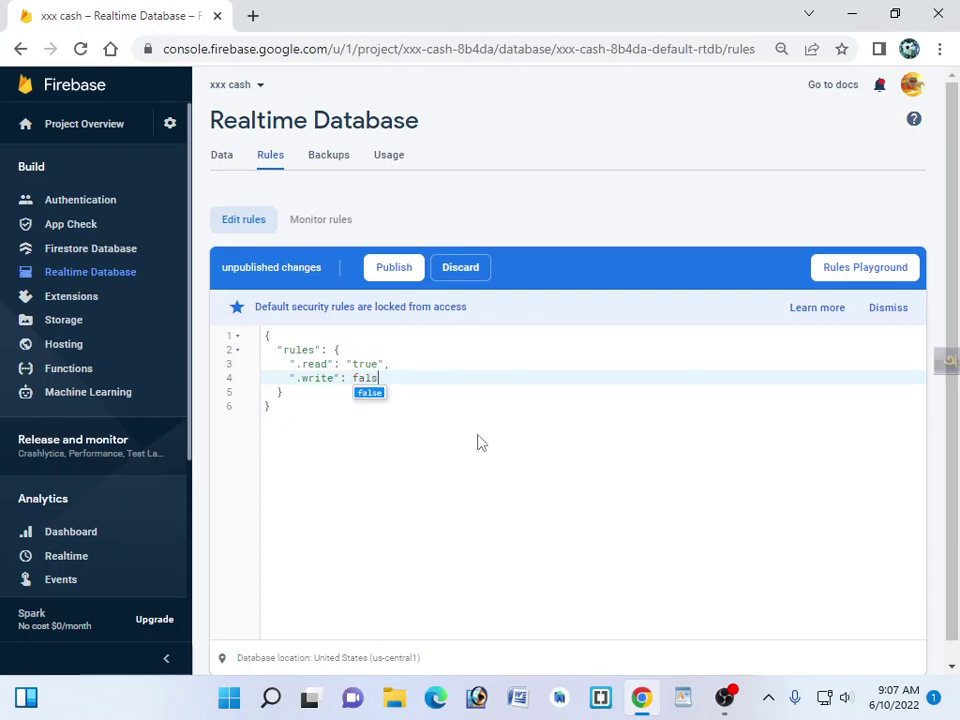
pyautogui.press('BackSpace')
pyautogui.press('BackSpace')
pyautogui.press('BackSpace')
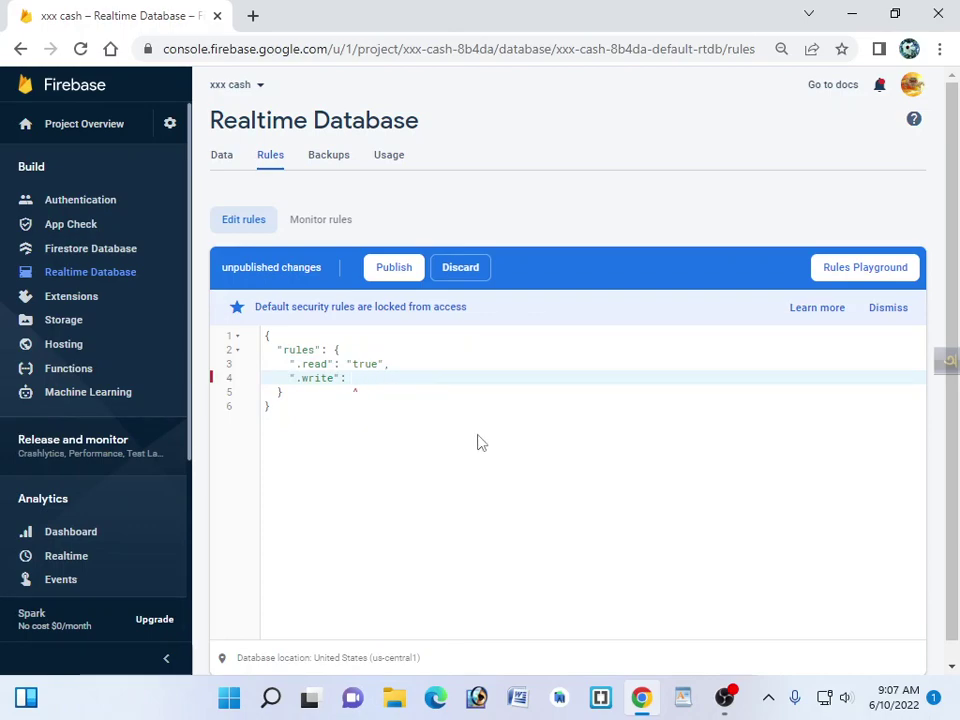
pyautogui.write('"')
pyautogui.write('true"')
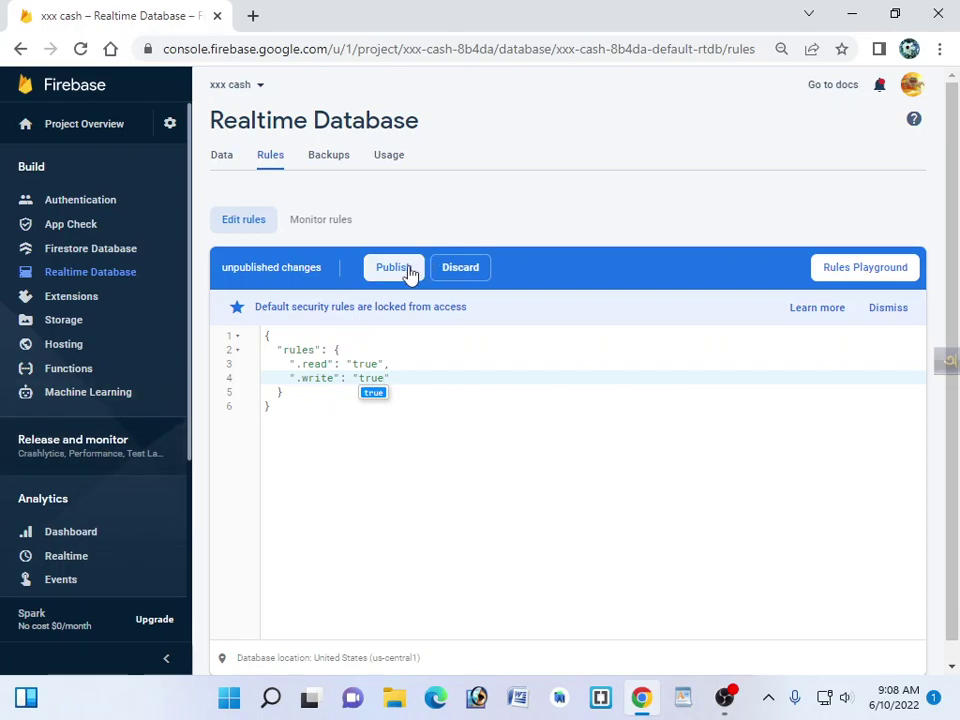
pyautogui.click(408, 274)
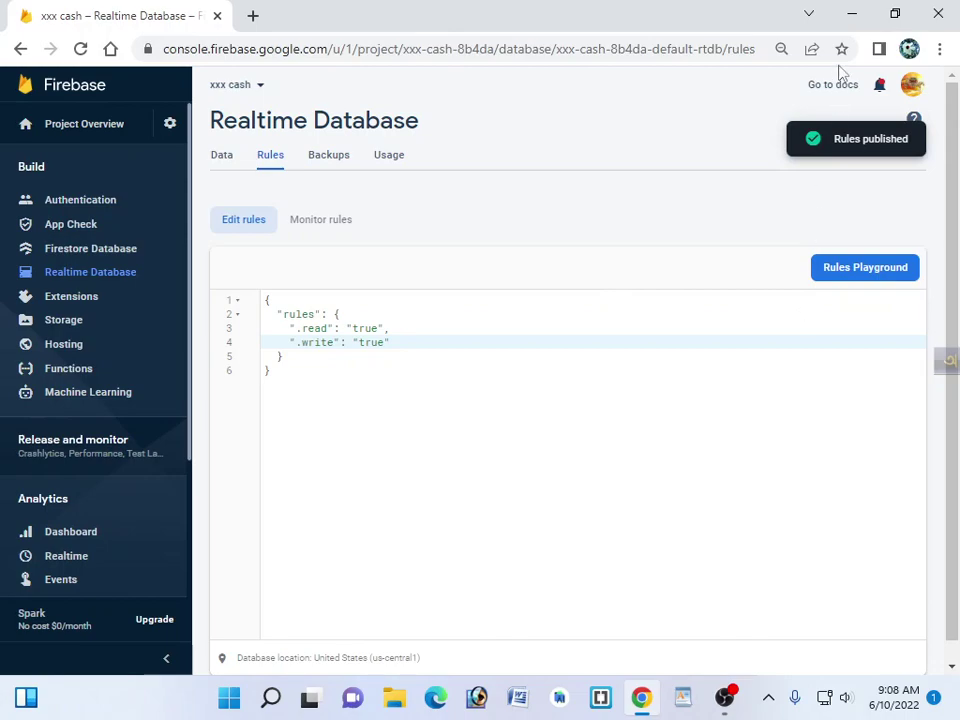
pyautogui.moveTo(814, 144); pyautogui.dragTo(843, 194)
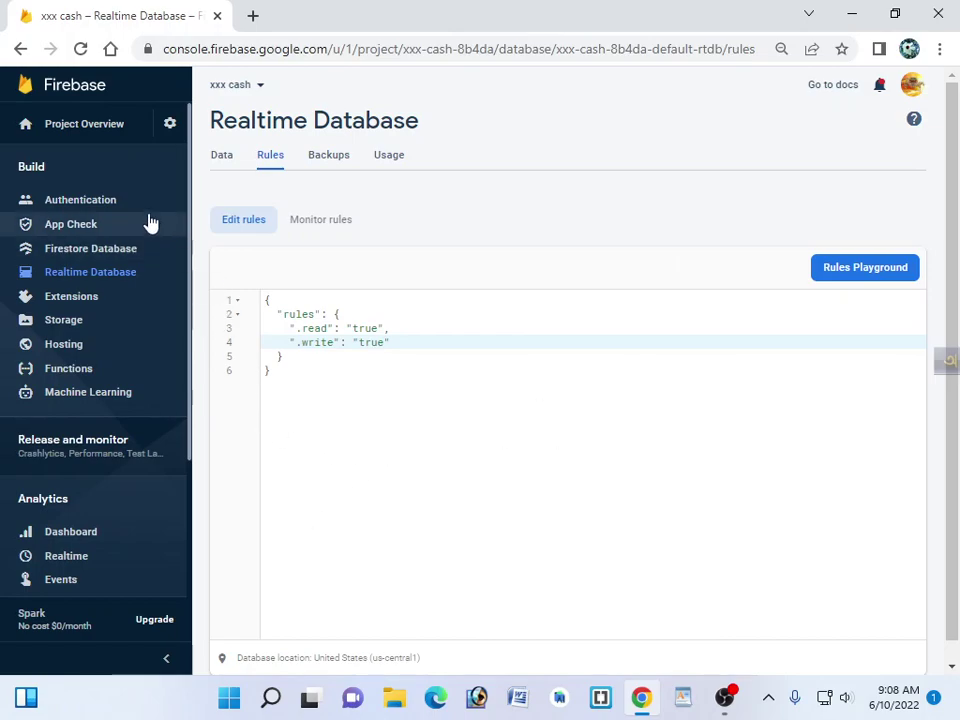
# - Check the database's data view, and get started with Authentication for the project to reach its sign-in methods
pyautogui.click(229, 170)
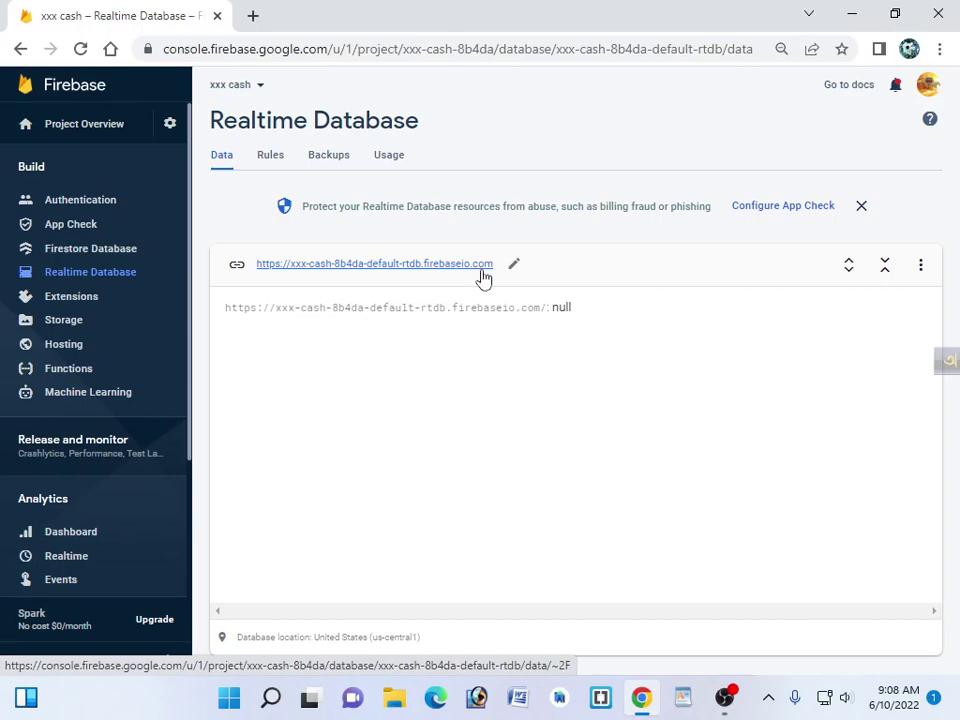
pyautogui.click(88, 198)
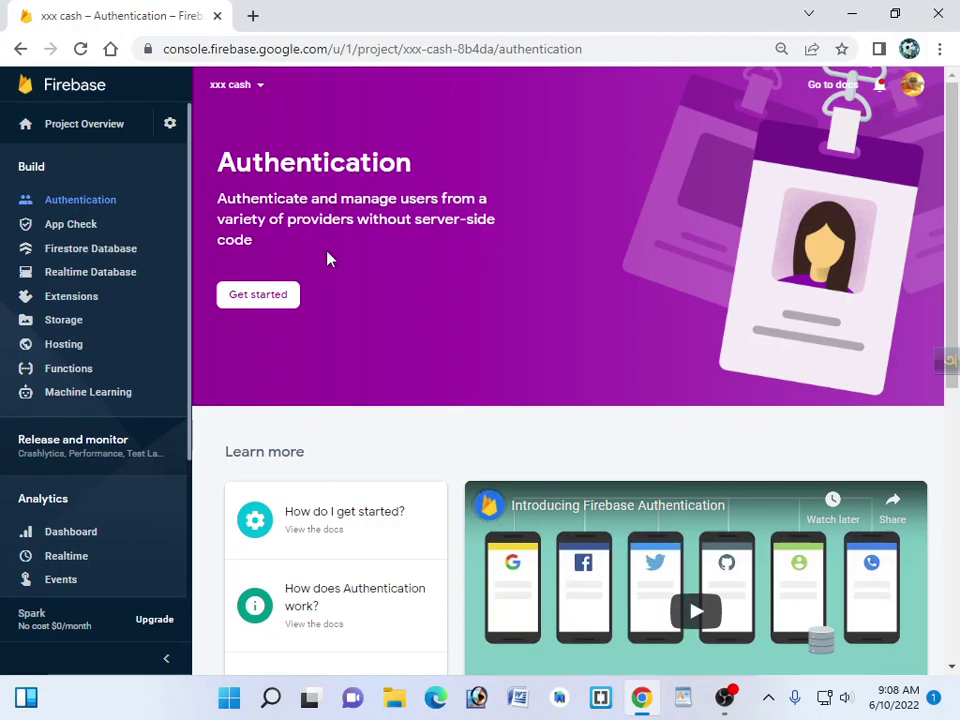
pyautogui.click(259, 295)
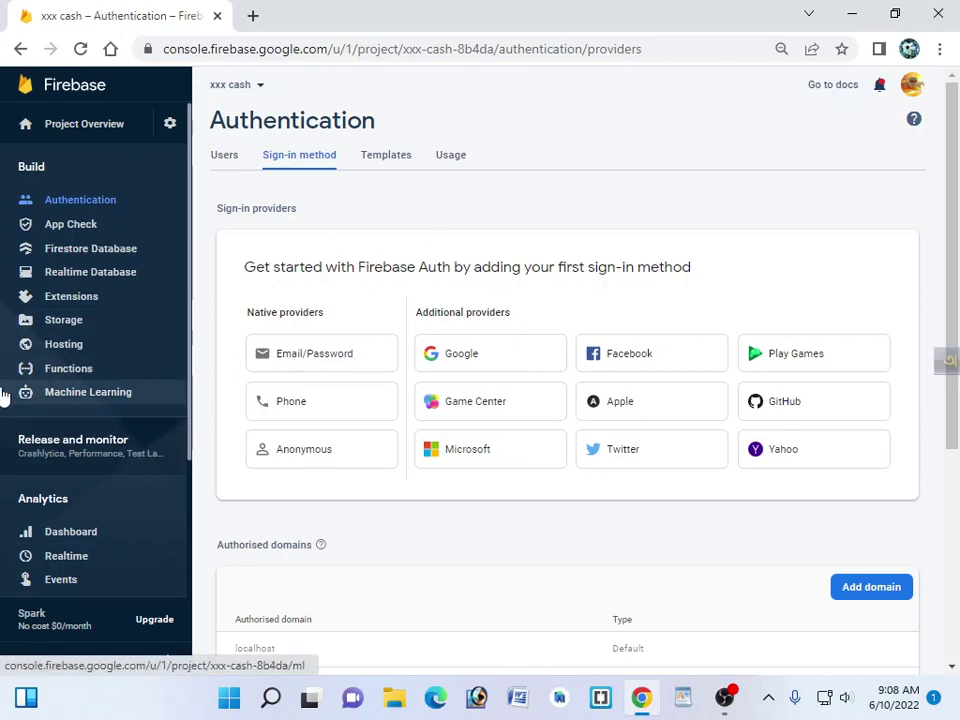
# - Enable the Email/Password sign-in provider together with its passwordless email link option, and save it
pyautogui.click(294, 364)
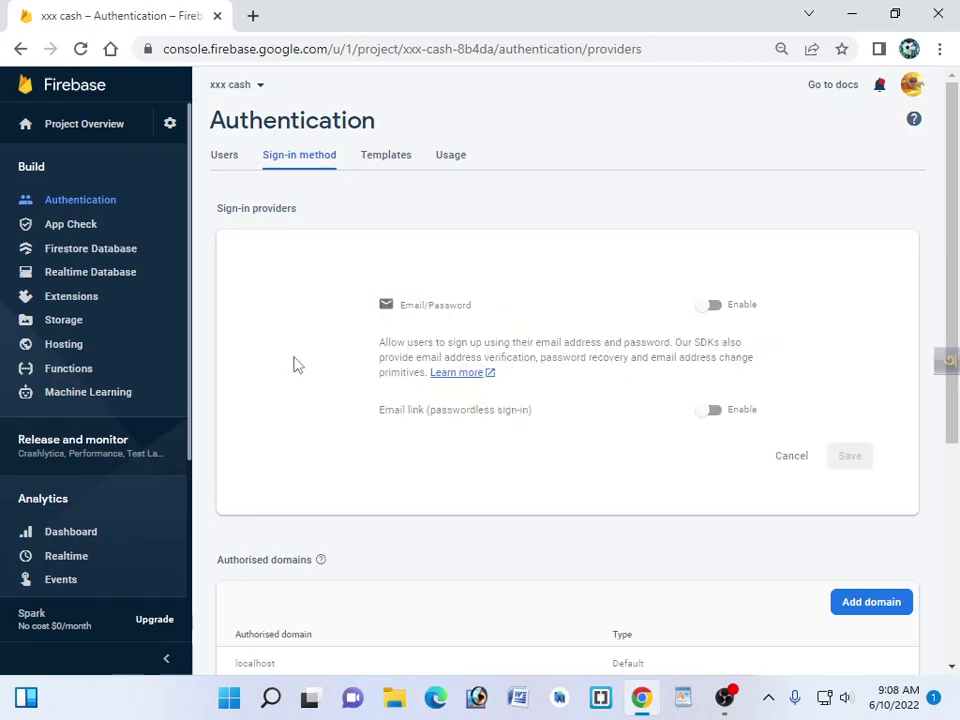
pyautogui.click(710, 304)
pyautogui.click(712, 410)
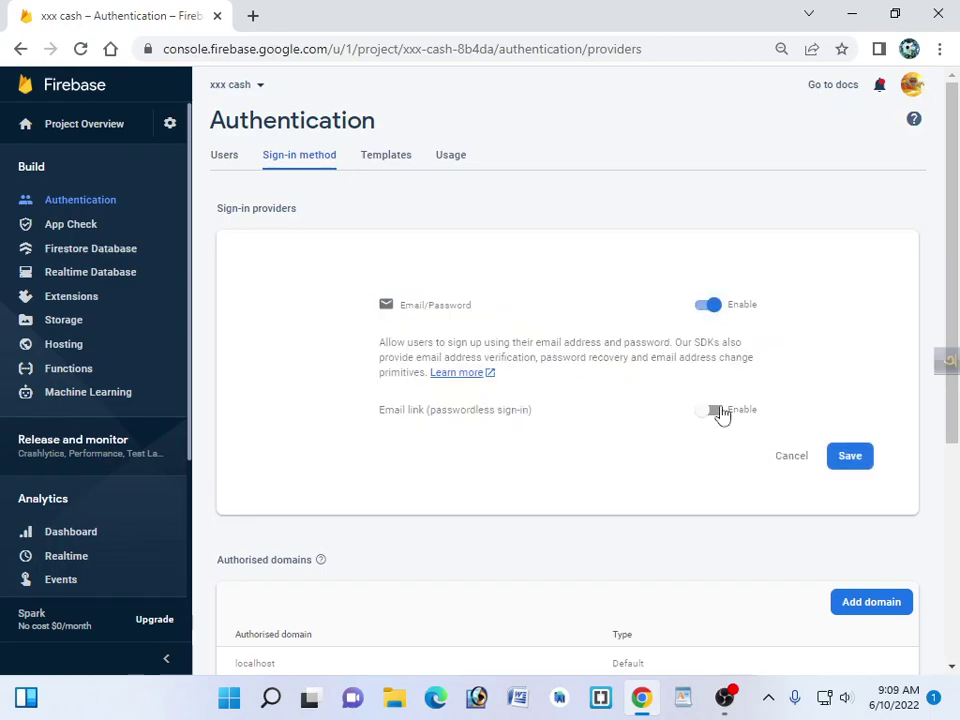
pyautogui.click(850, 553)
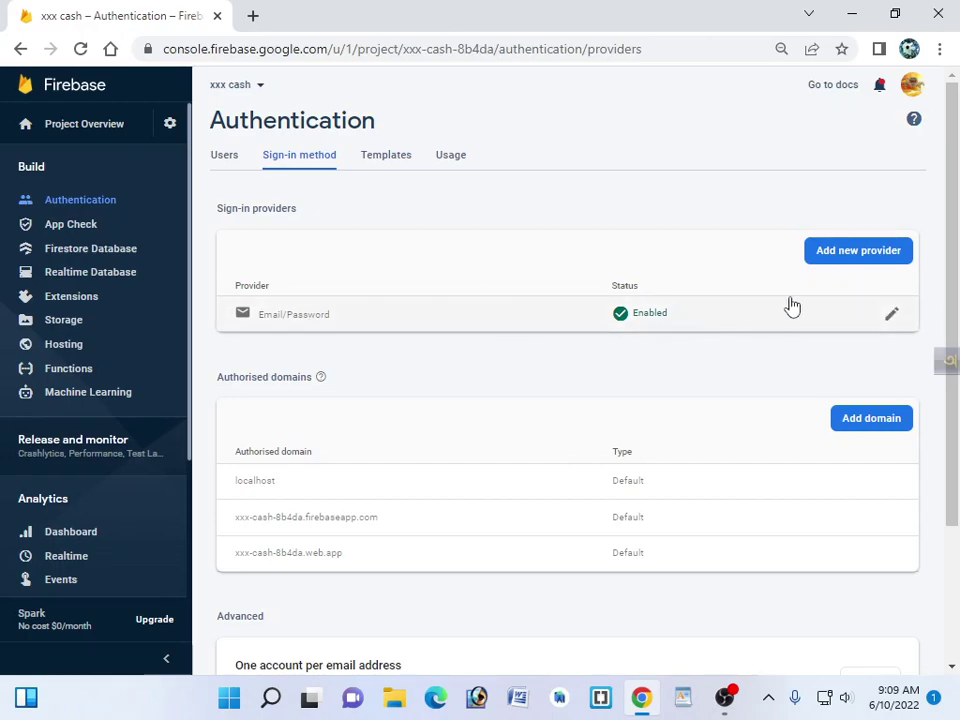
# - Add Phone as a new sign-in provider, enable it and save the configuration
pyautogui.click(857, 252)
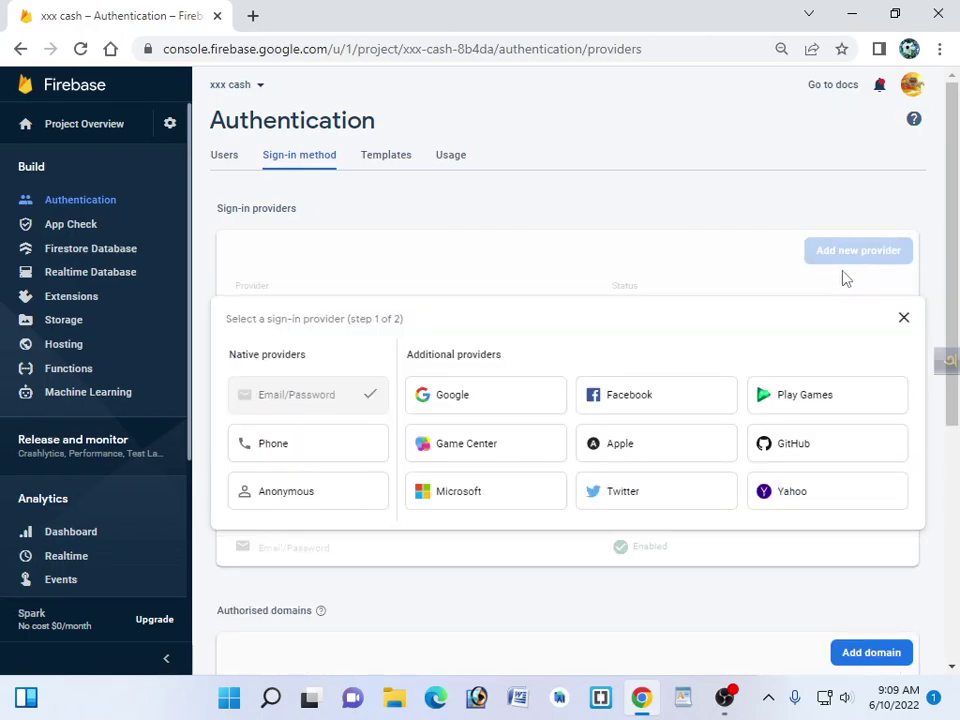
pyautogui.click(313, 449)
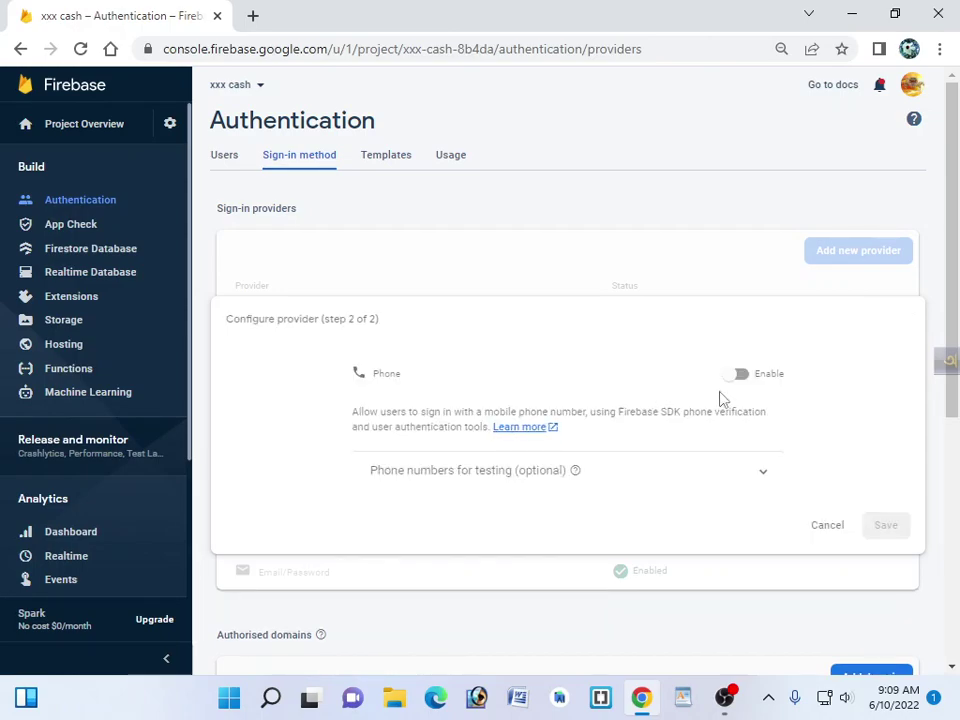
pyautogui.click(740, 375)
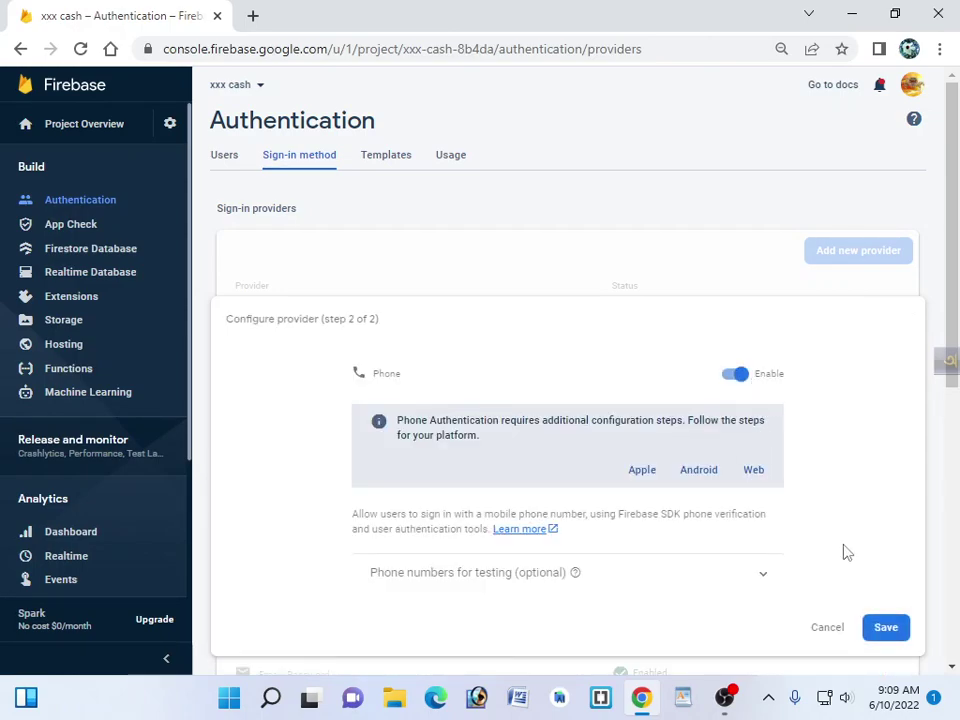
pyautogui.click(887, 630)
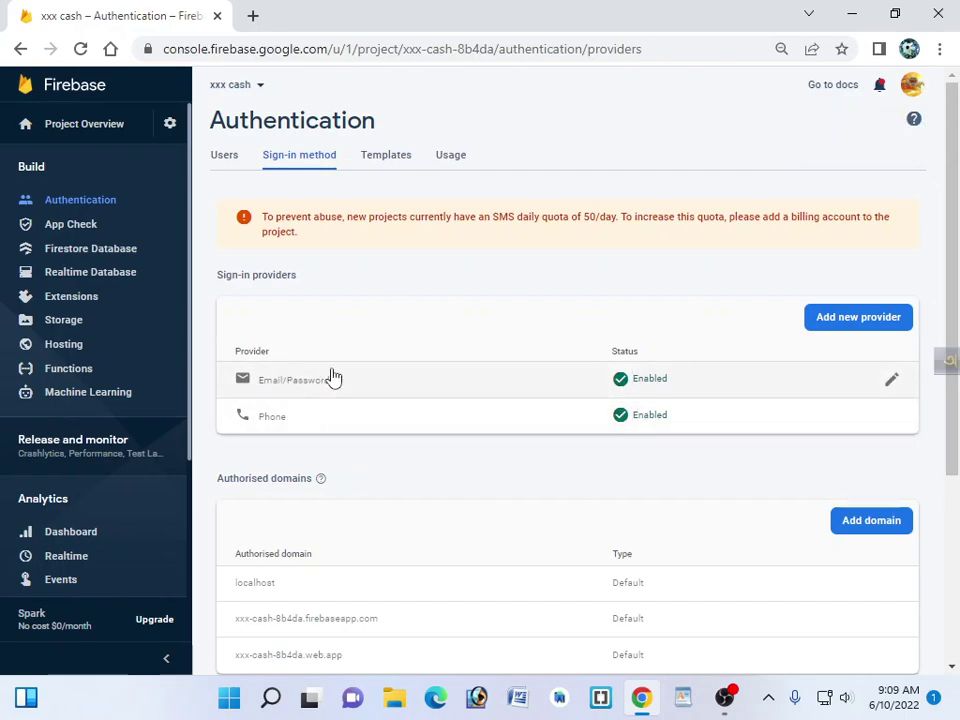
pyautogui.click(870, 316)
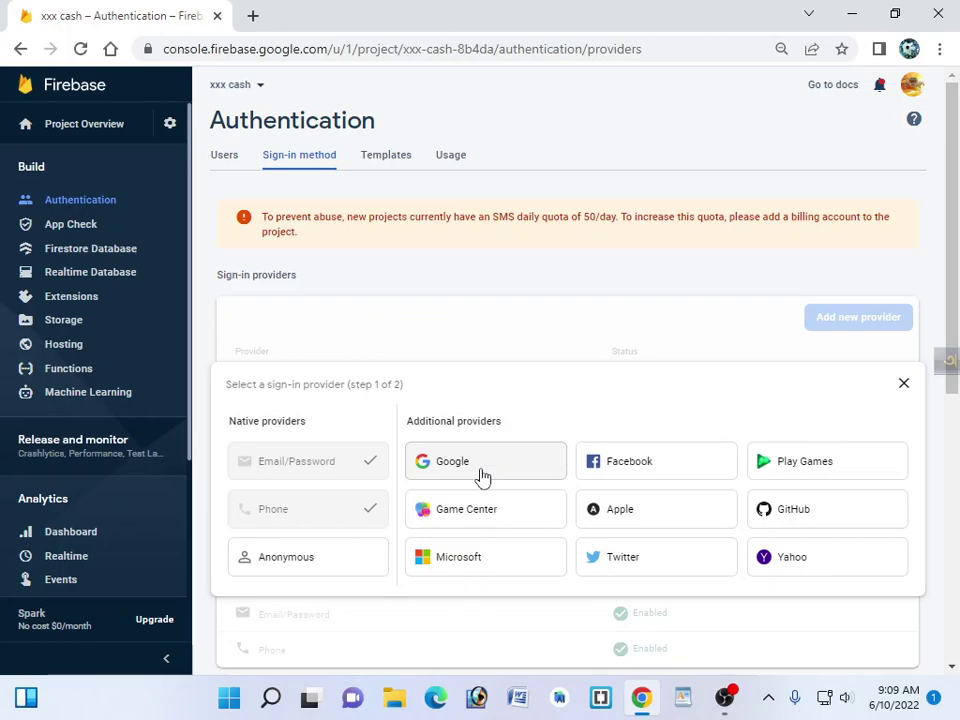
pyautogui.click(613, 465)
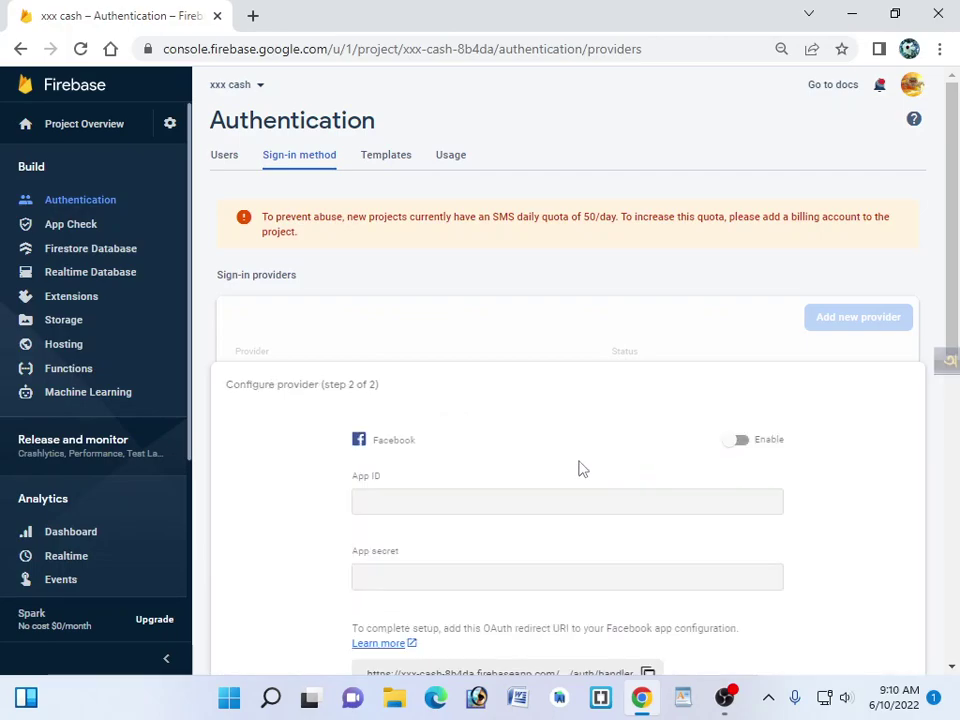
pyautogui.click(738, 443)
pyautogui.click(461, 510)
pyautogui.scroll(-2, 497, 512)
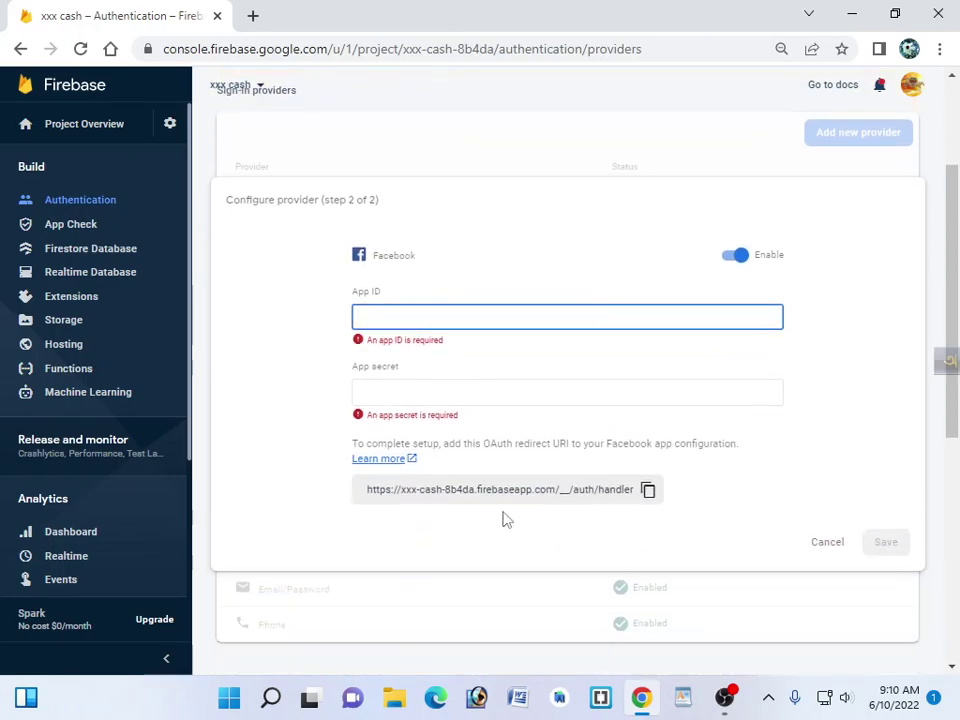
pyautogui.scroll(-1, 497, 512)
pyautogui.click(559, 301)
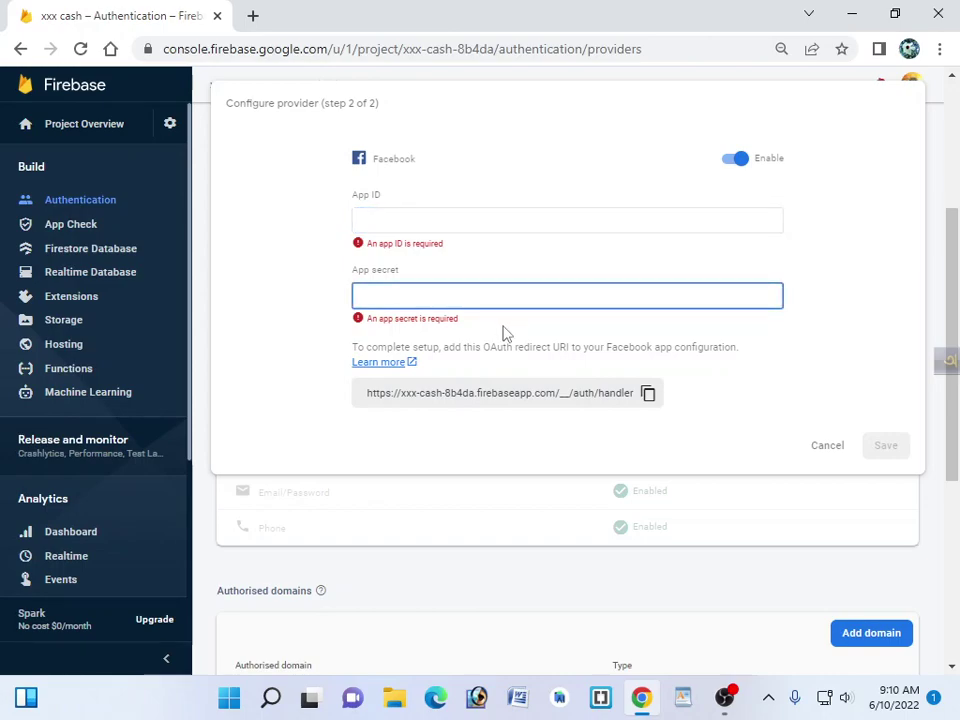
pyautogui.scroll(3, 508, 350)
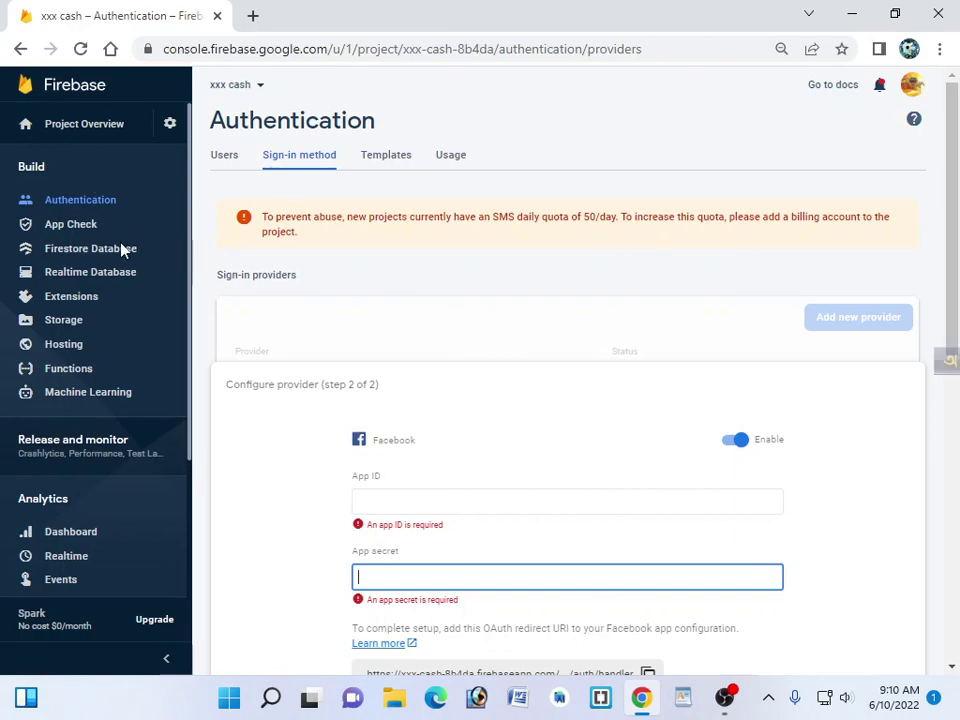
pyautogui.press('Escape')
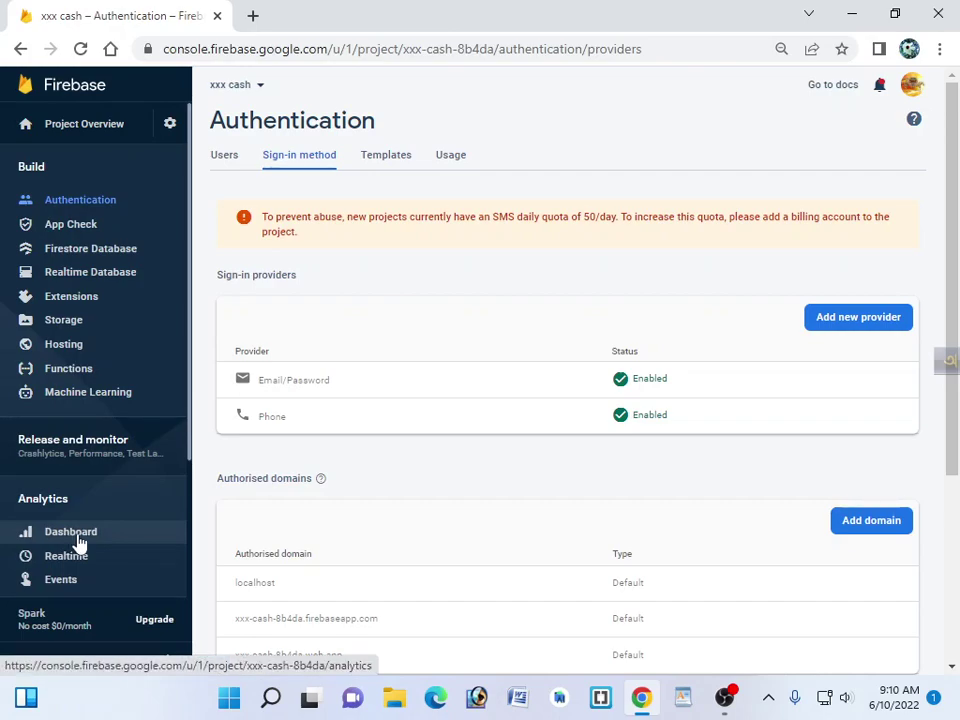
# - Open the general project settings and highlight the project's Web API key to examine it
pyautogui.click(168, 130)
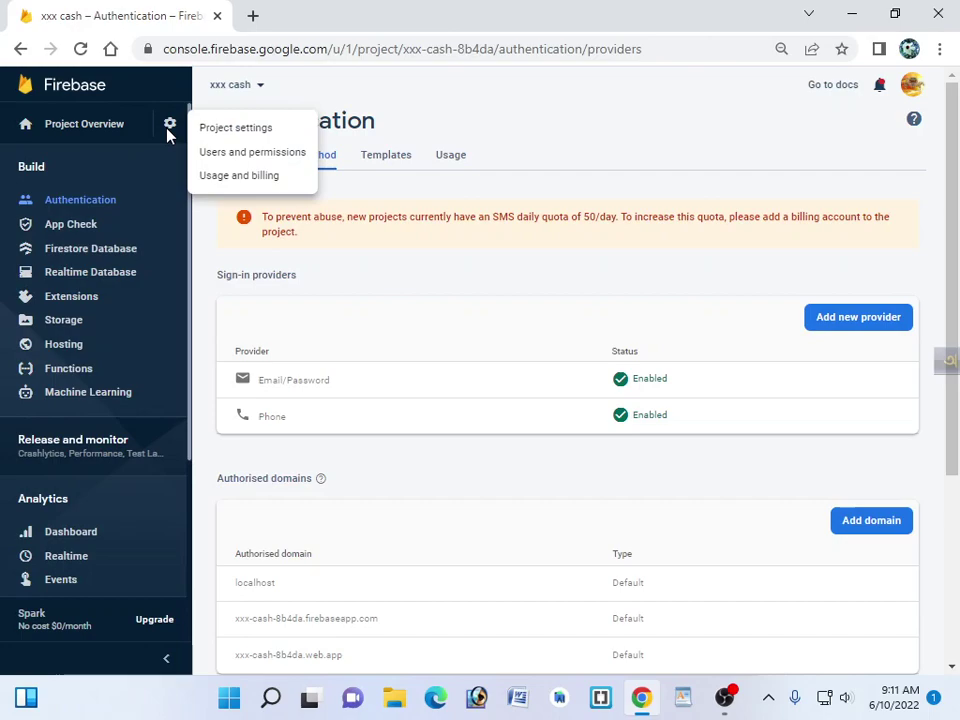
pyautogui.click(264, 135)
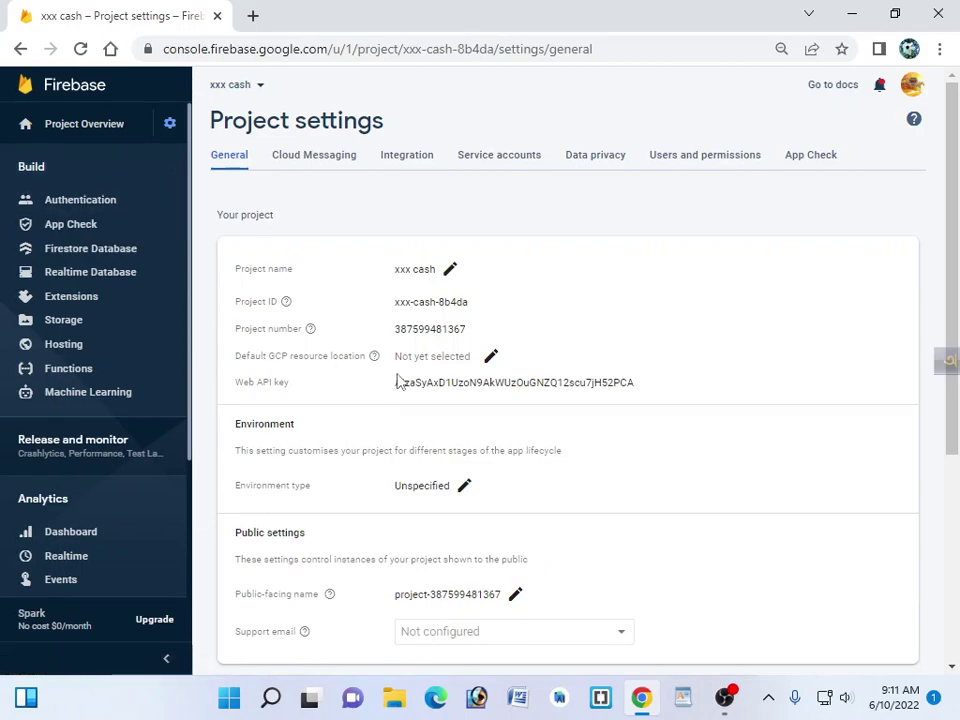
pyautogui.doubleClick(397, 379)
pyautogui.click(593, 400)
pyautogui.doubleClick(594, 384)
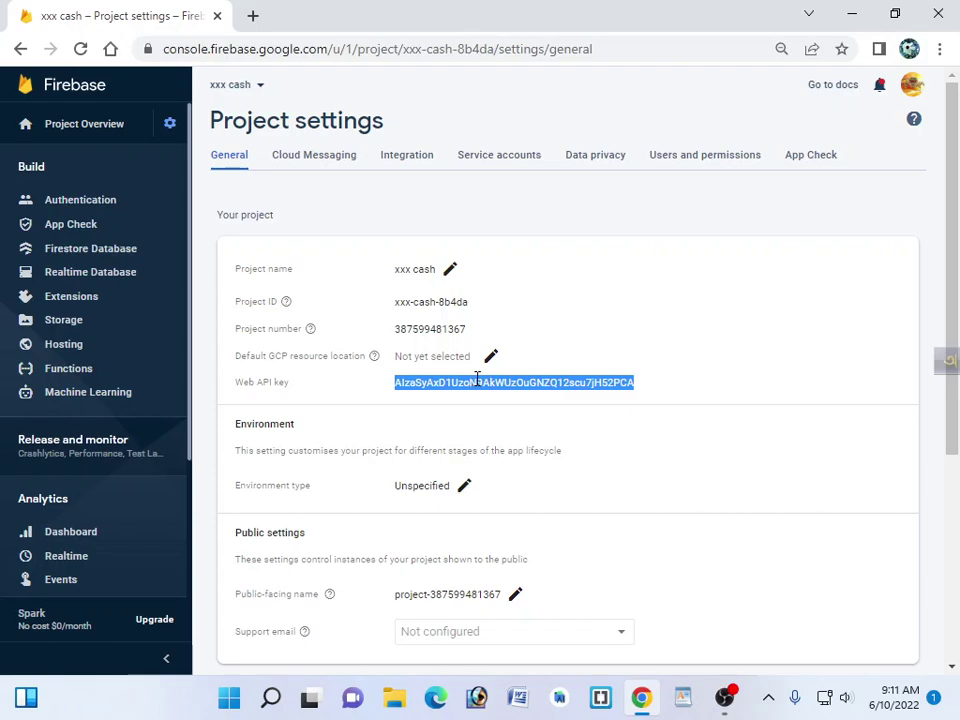
pyautogui.click(253, 182)
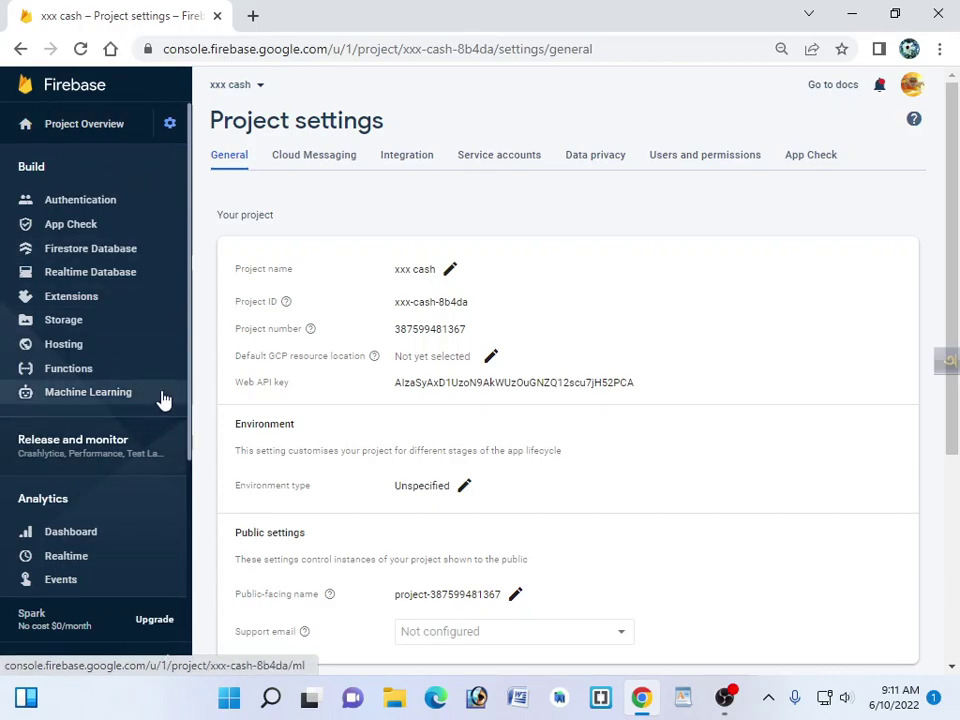
# - Return to the project overview and look through its app platforms and feature cards
pyautogui.click(77, 436)
pyautogui.click(84, 124)
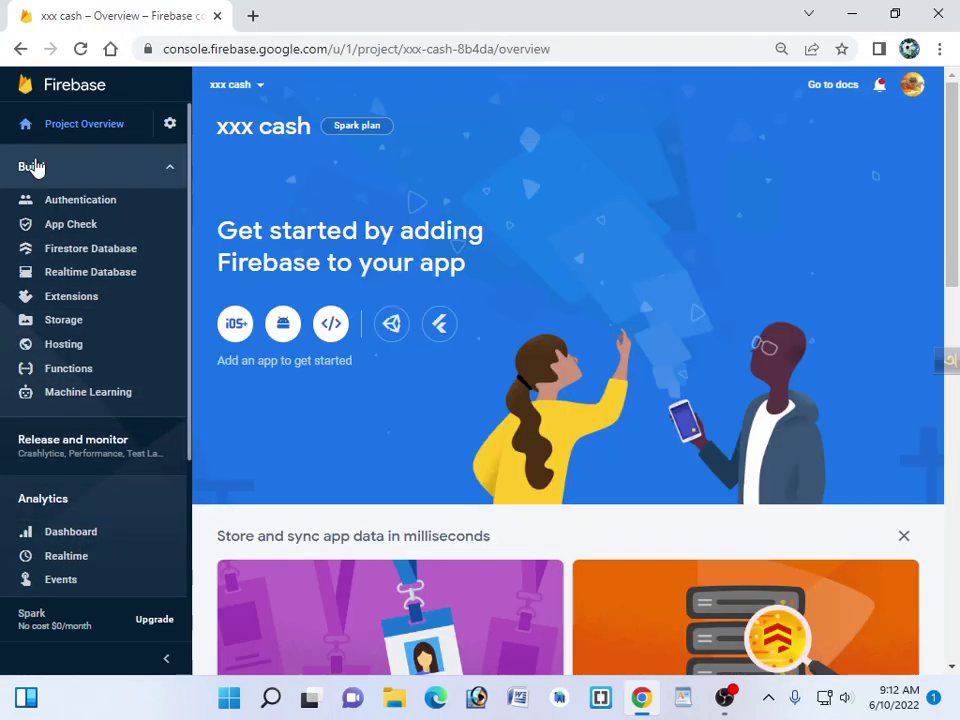
pyautogui.scroll(-1, 433, 356)
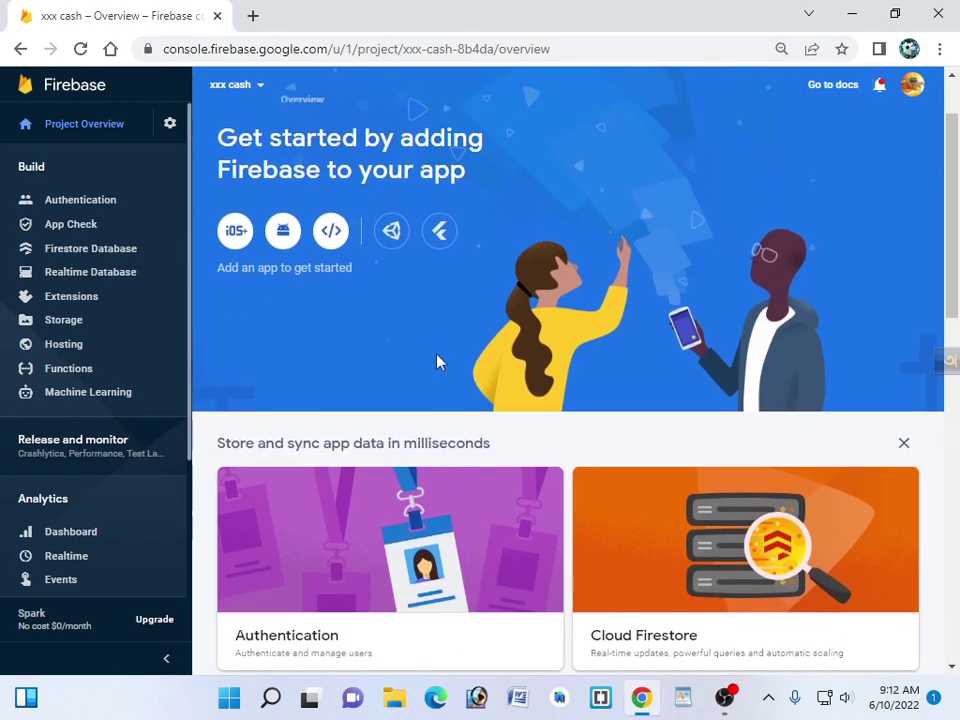
pyautogui.scroll(-3, 441, 360)
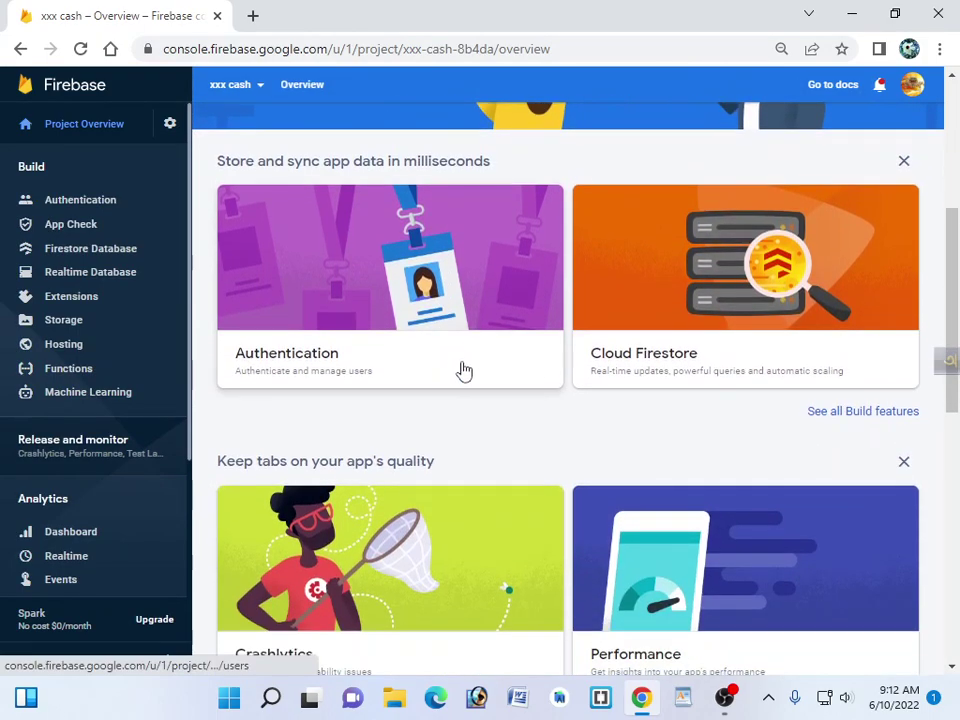
pyautogui.scroll(3, 457, 371)
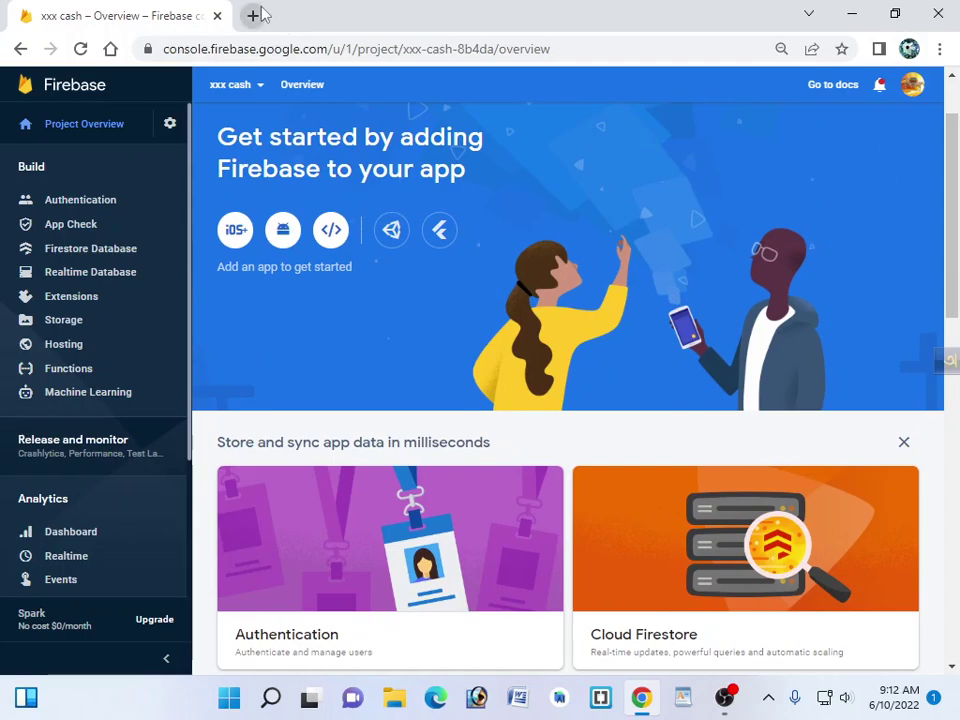
# - Open a new browser tab, close the Firebase project's tab, and search Google for "blaster aia"
pyautogui.click(254, 15)
pyautogui.click(229, 18)
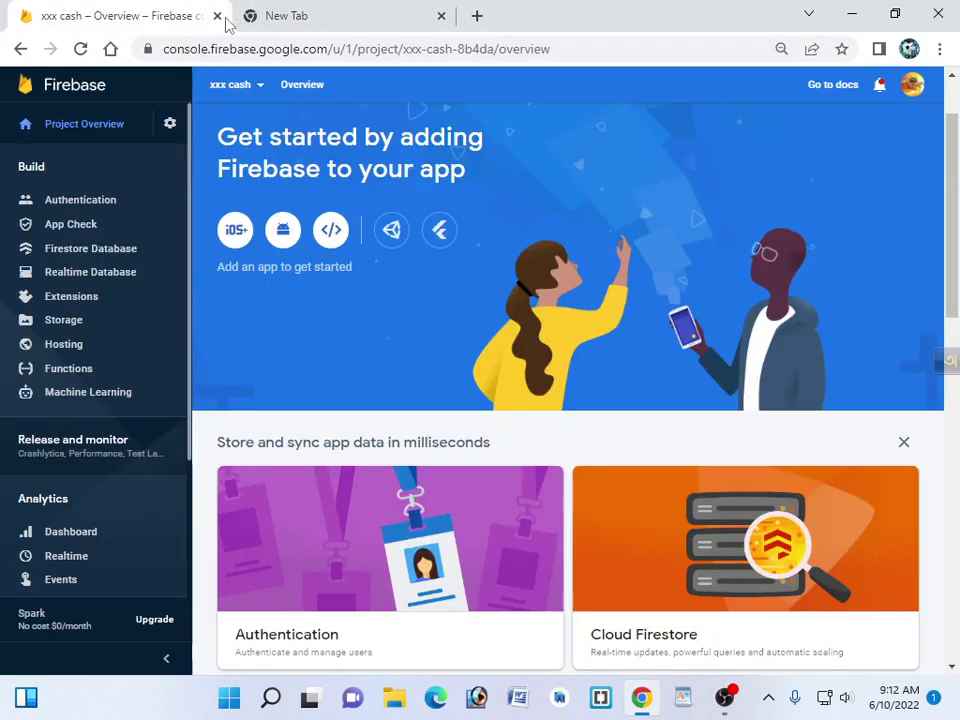
pyautogui.click(216, 17)
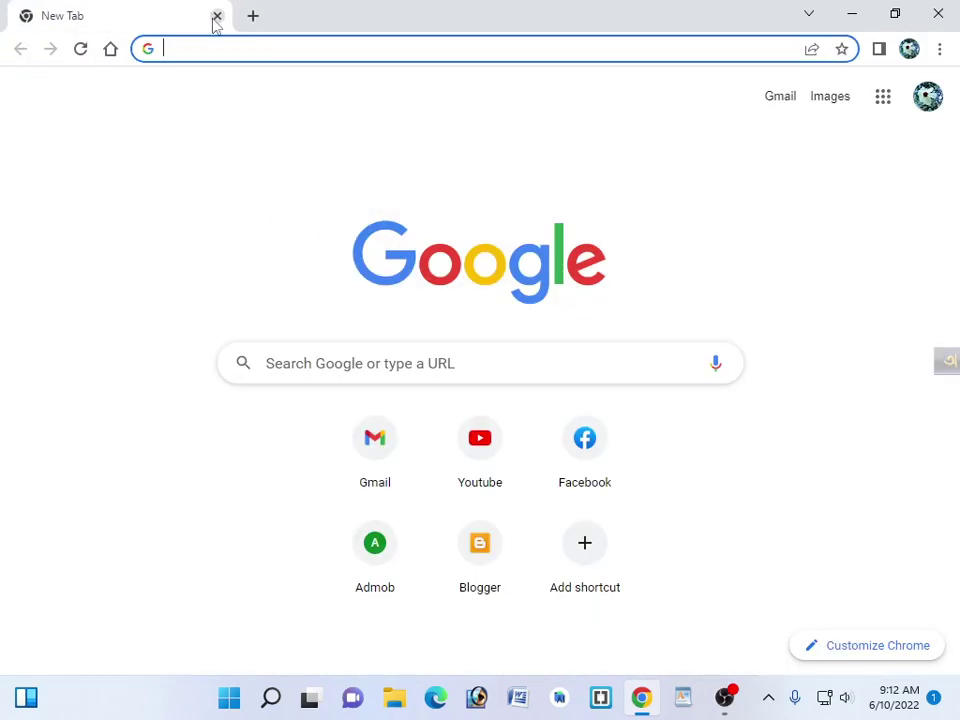
pyautogui.click(379, 360)
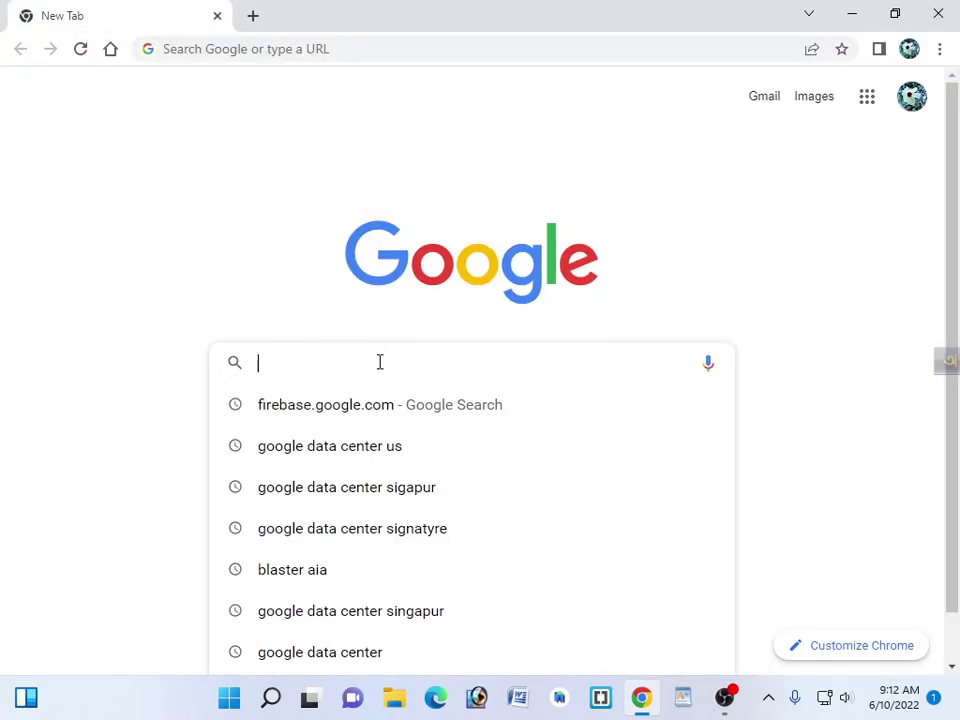
pyautogui.click(364, 564)
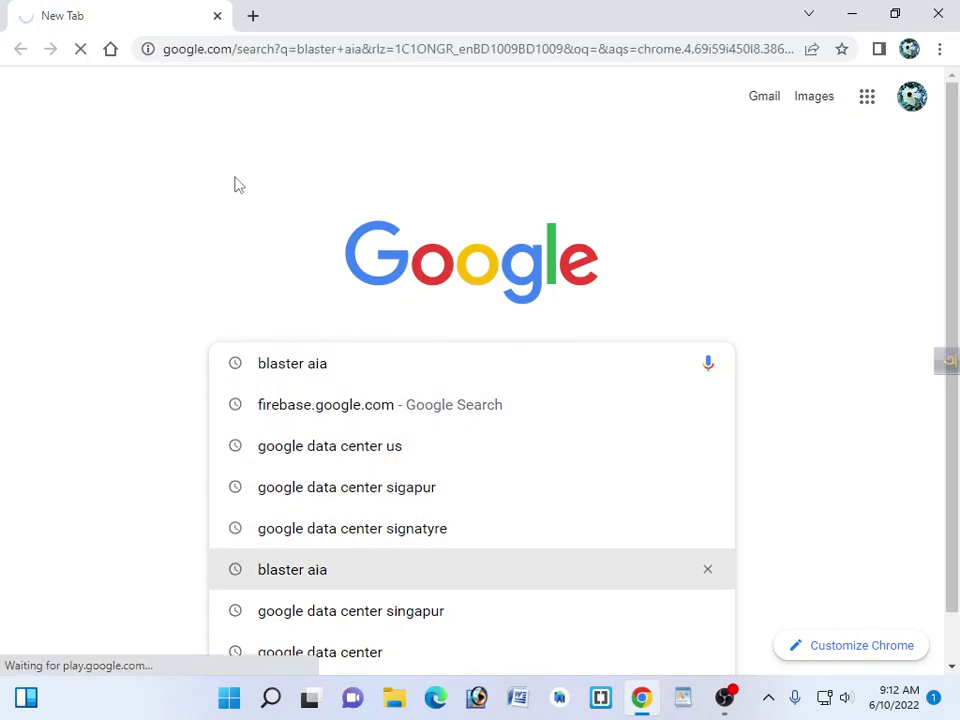